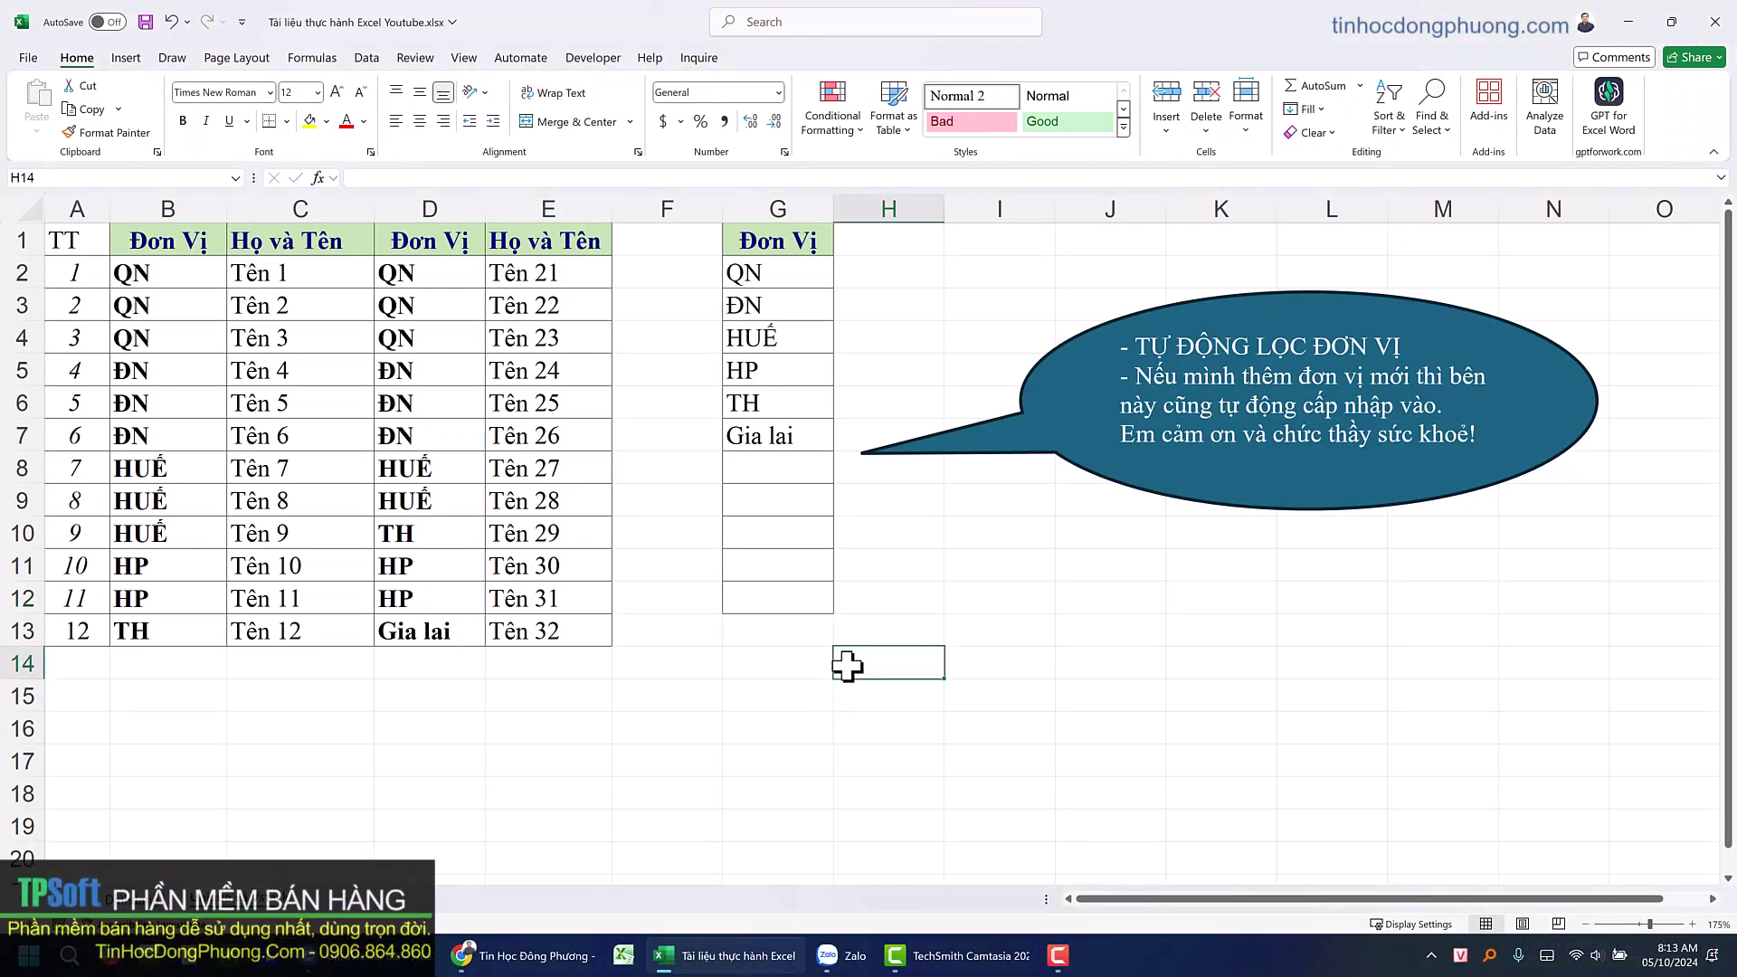
Move the speech-bubble note aside and point out the Đơn Vị columns B and D
drag(1168, 345, 1050, 372)
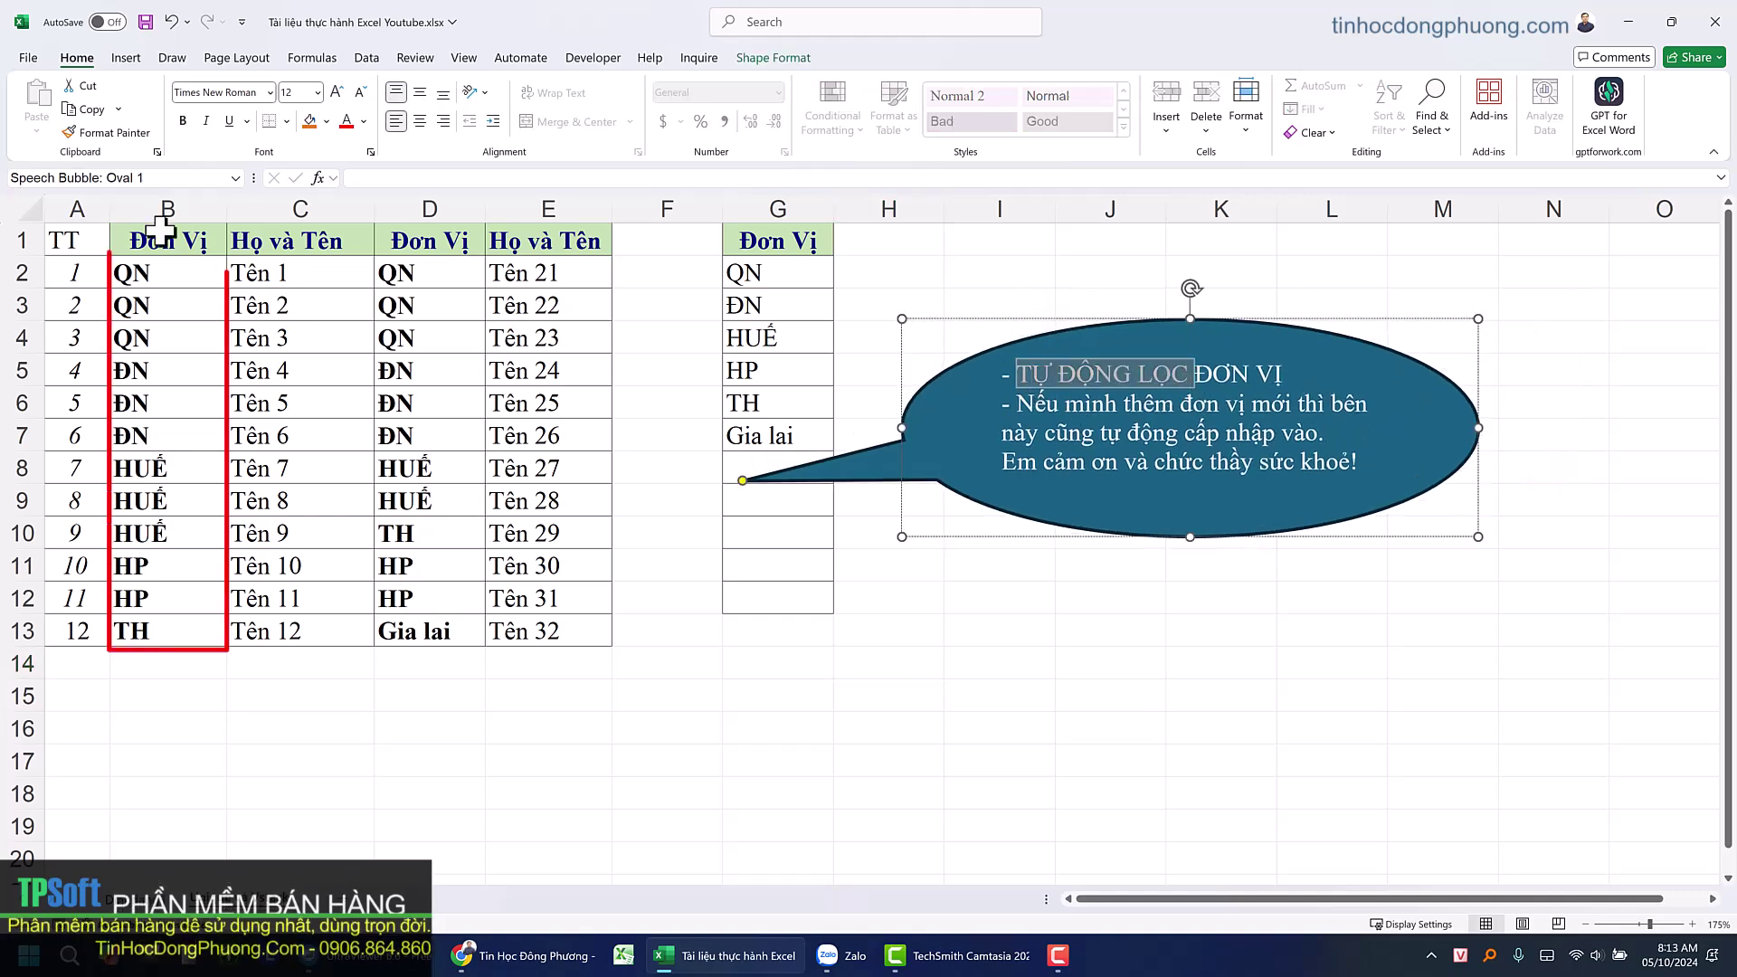
click(168, 209)
click(548, 209)
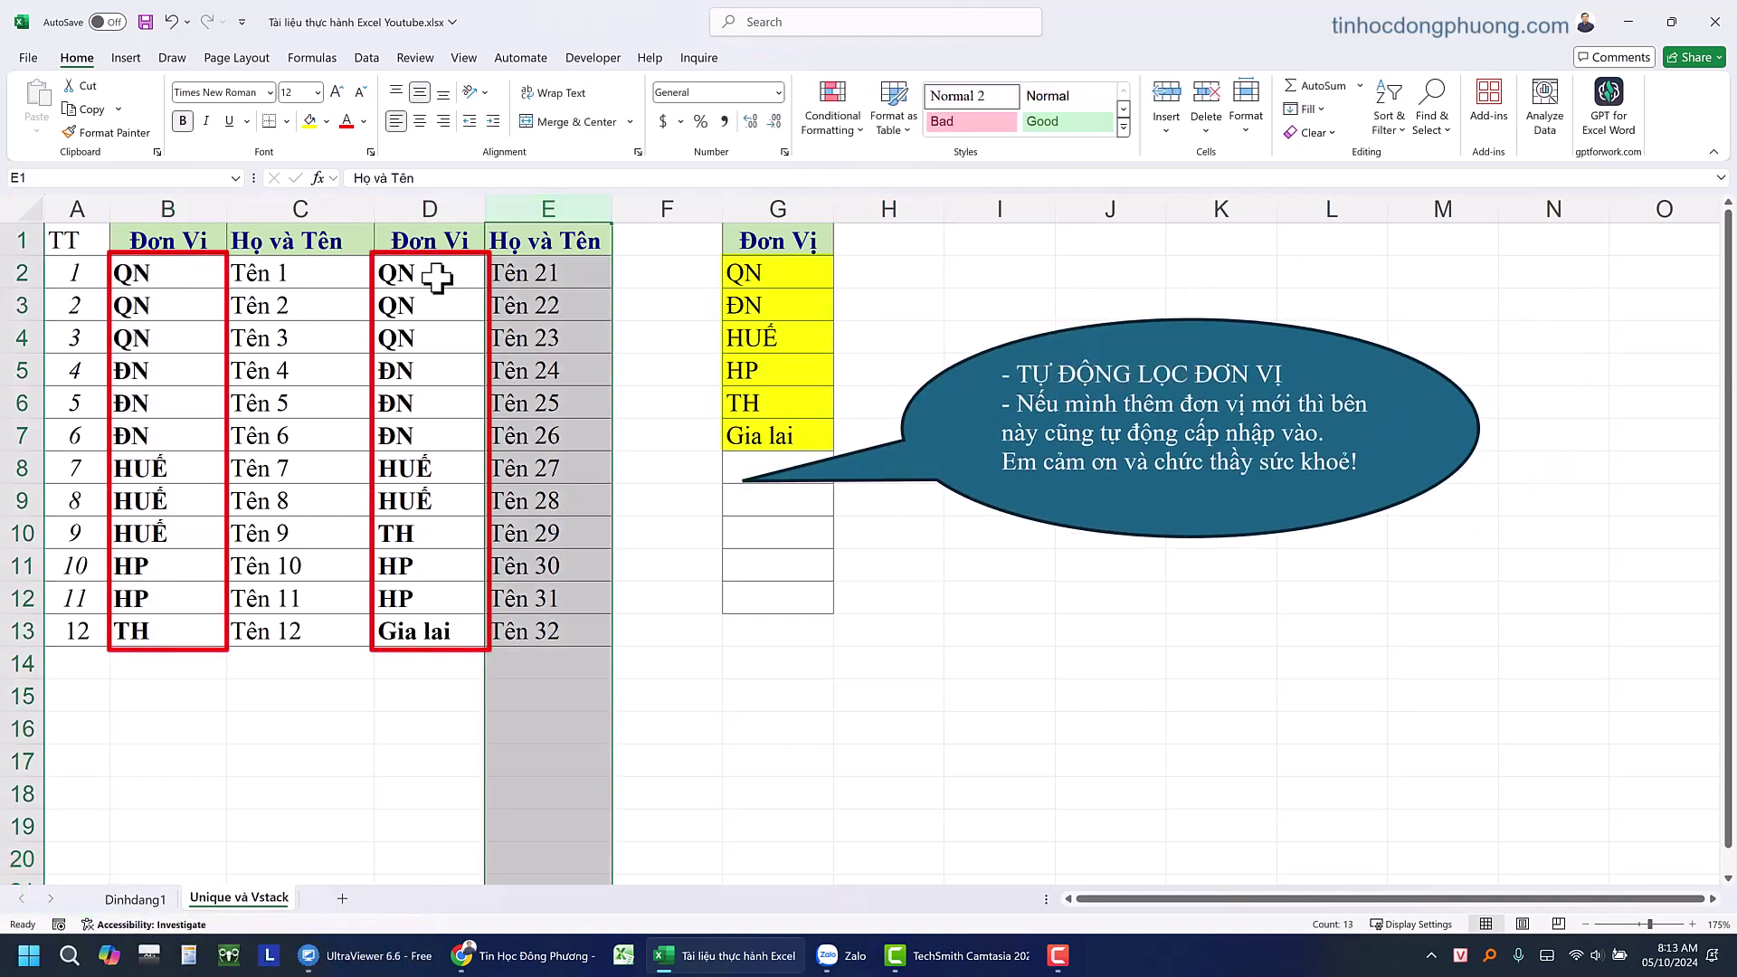
click(168, 209)
click(416, 192)
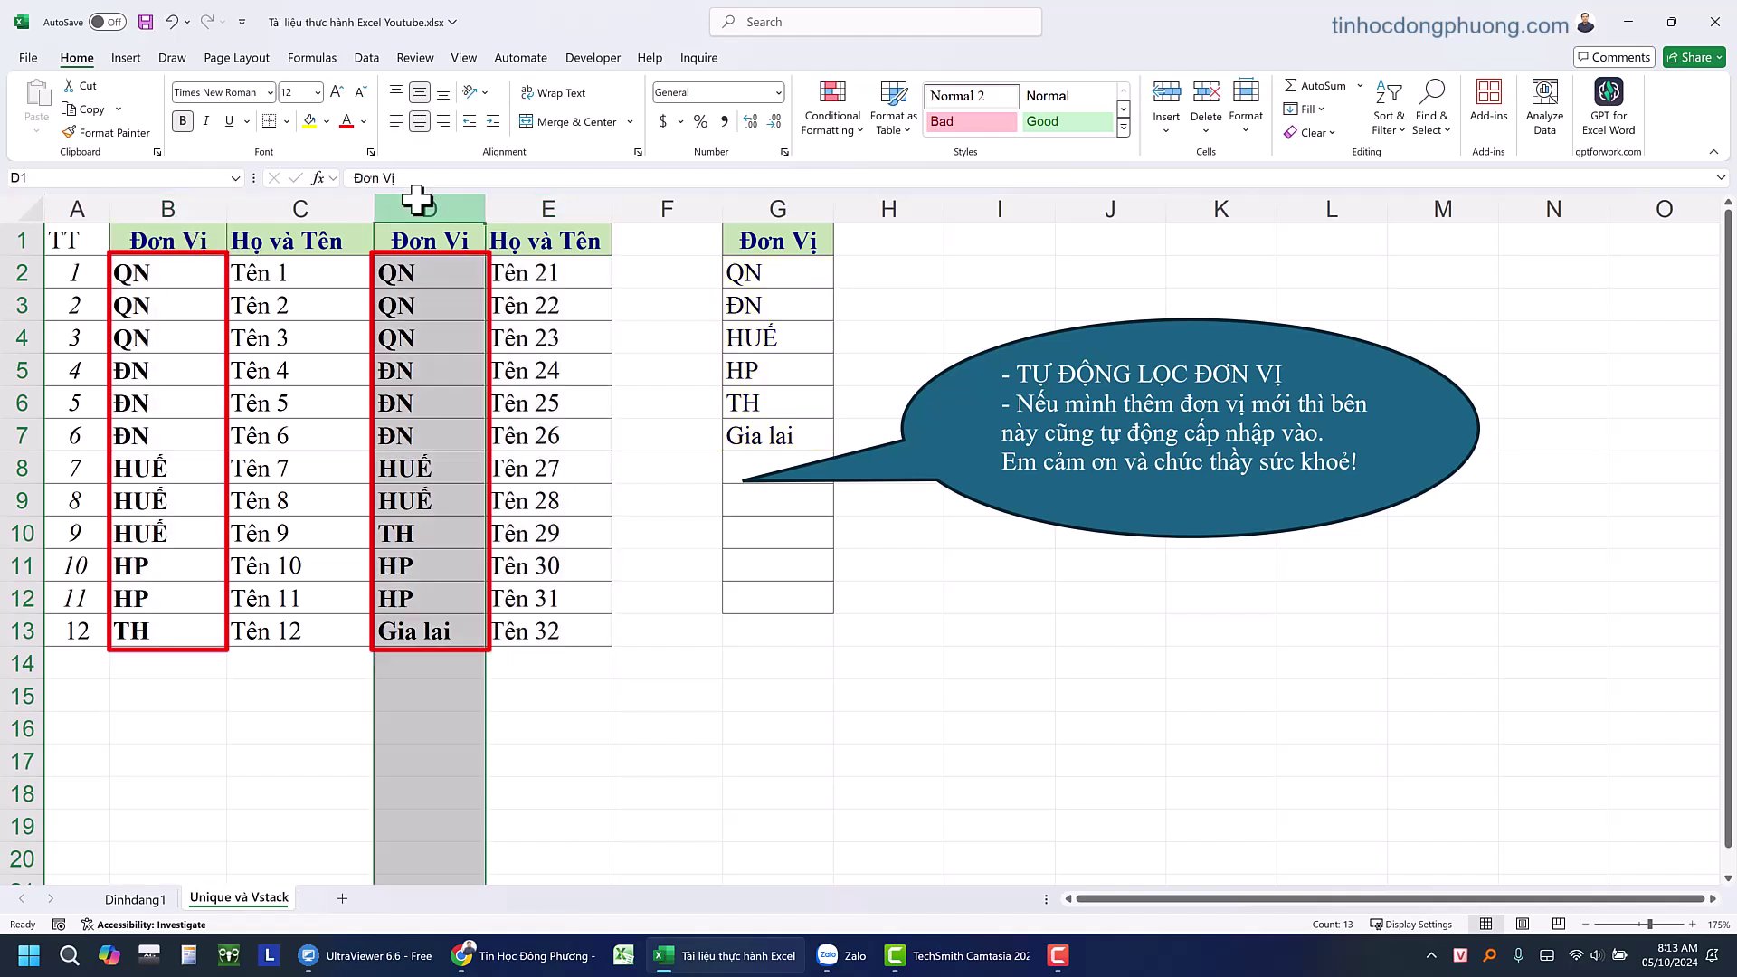
click(427, 330)
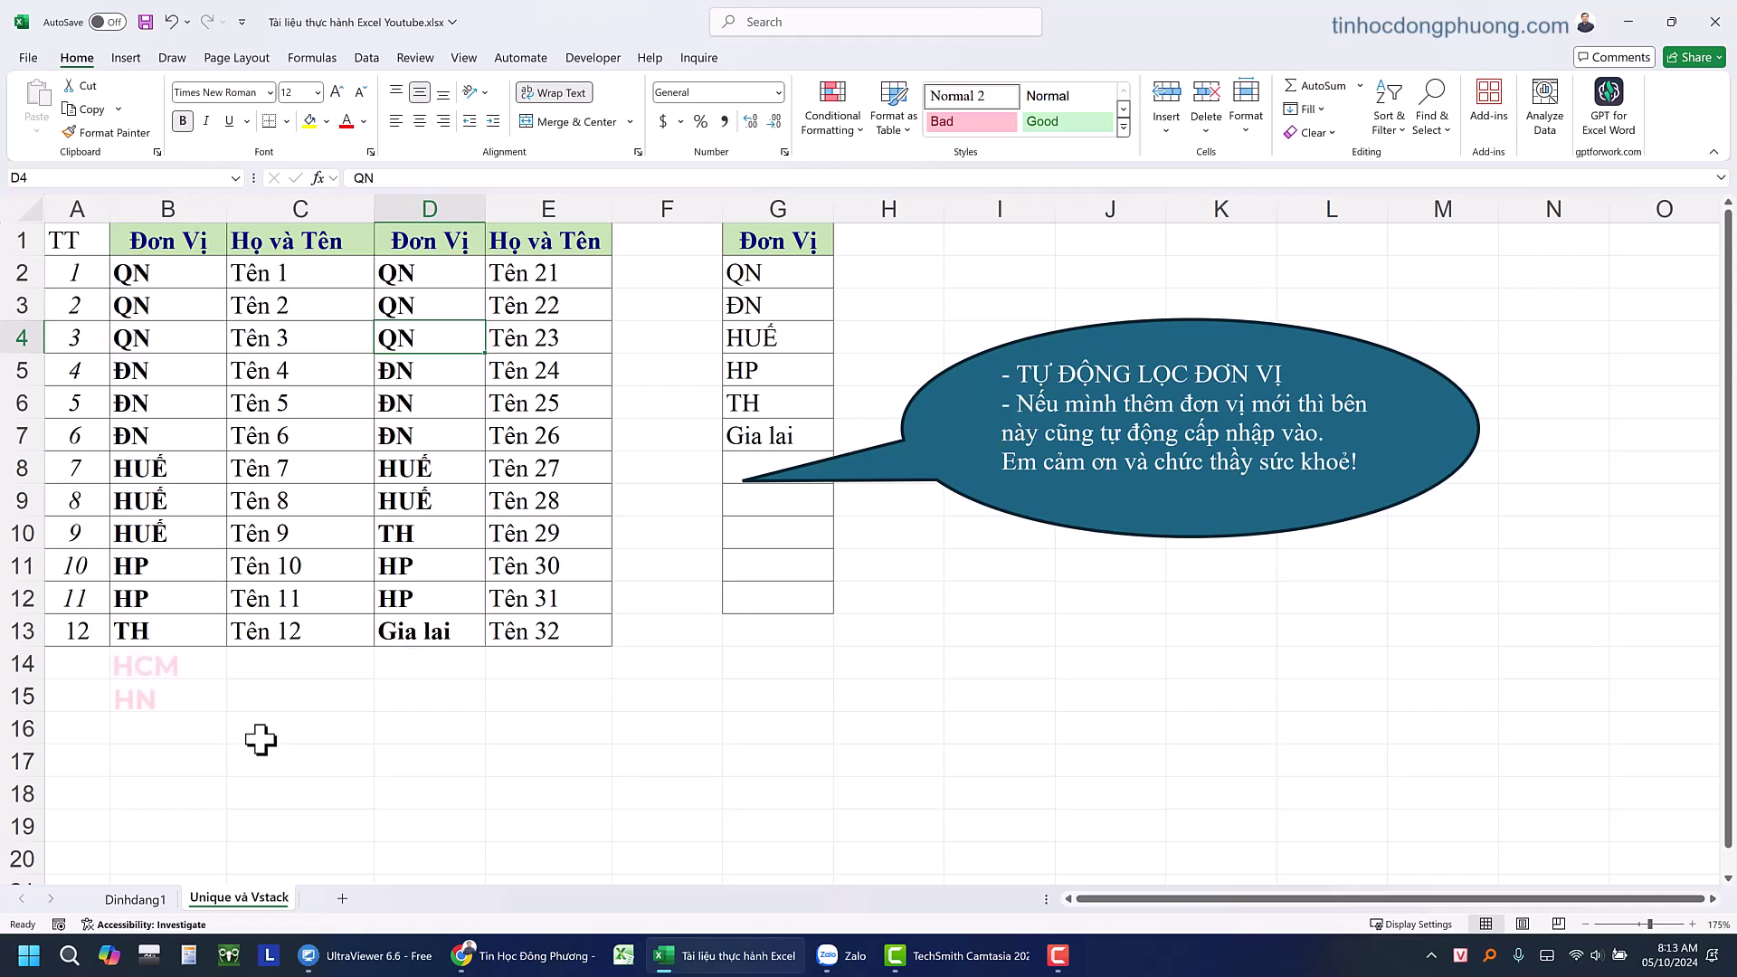
Point out empty cell B14 and the typed unit list in column G, moving the note further right
click(127, 665)
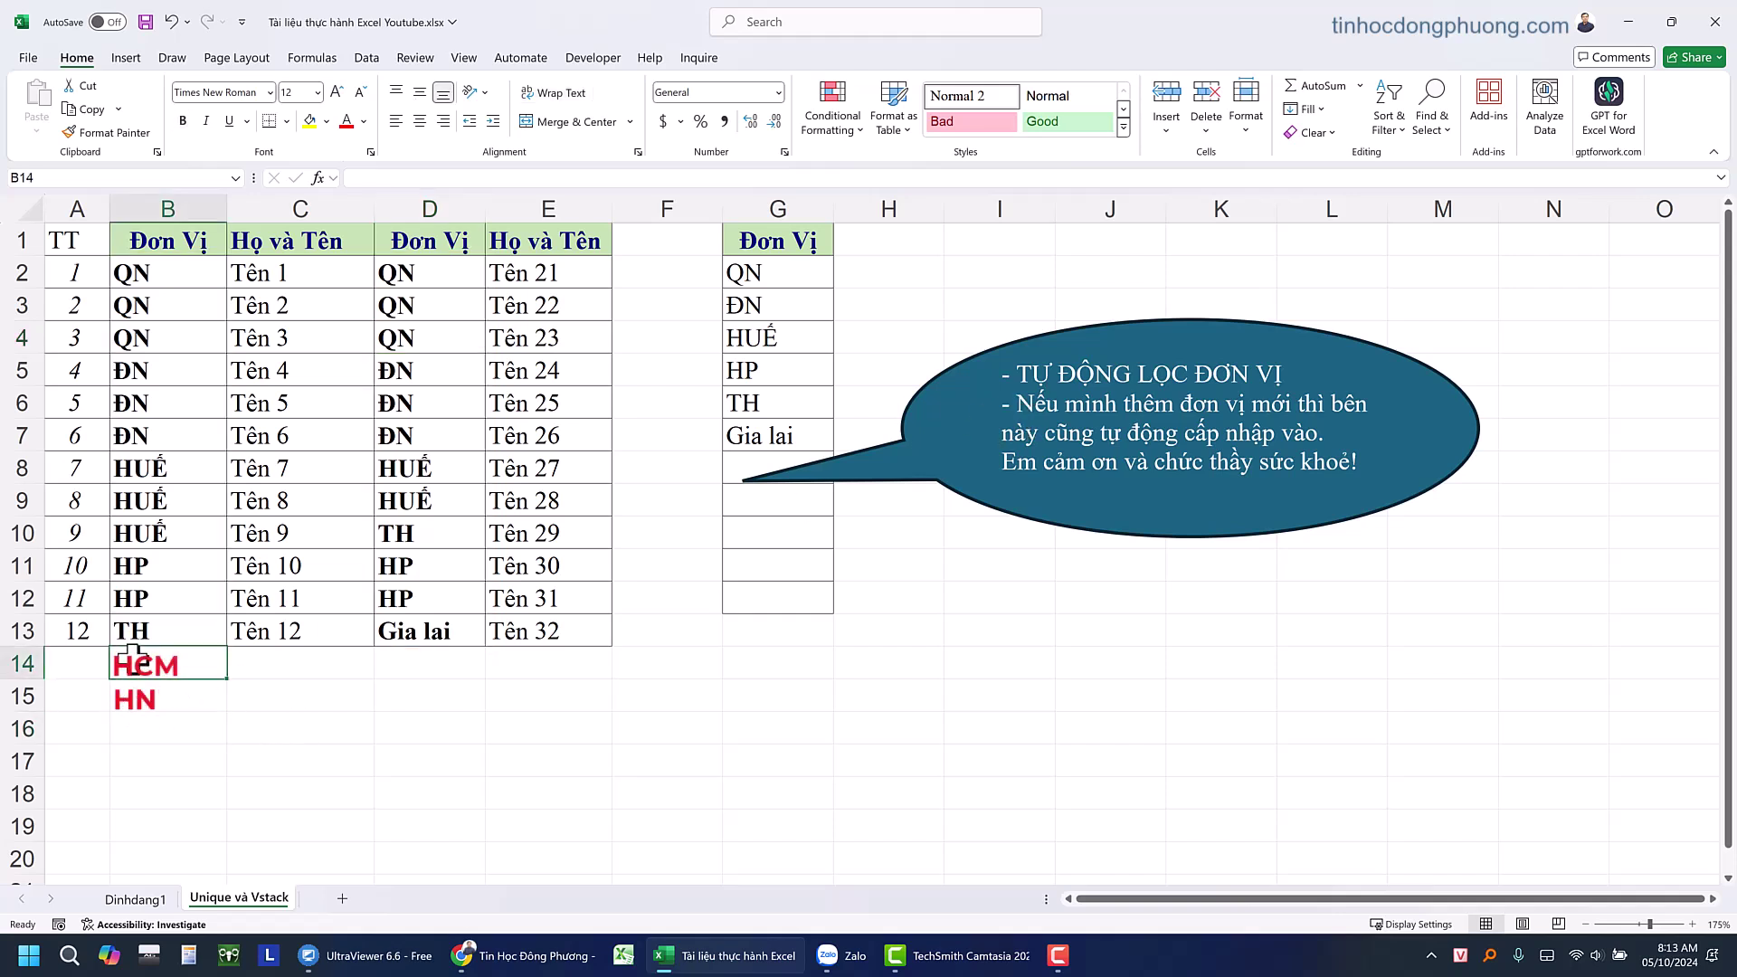
click(782, 208)
drag(975, 351, 1157, 351)
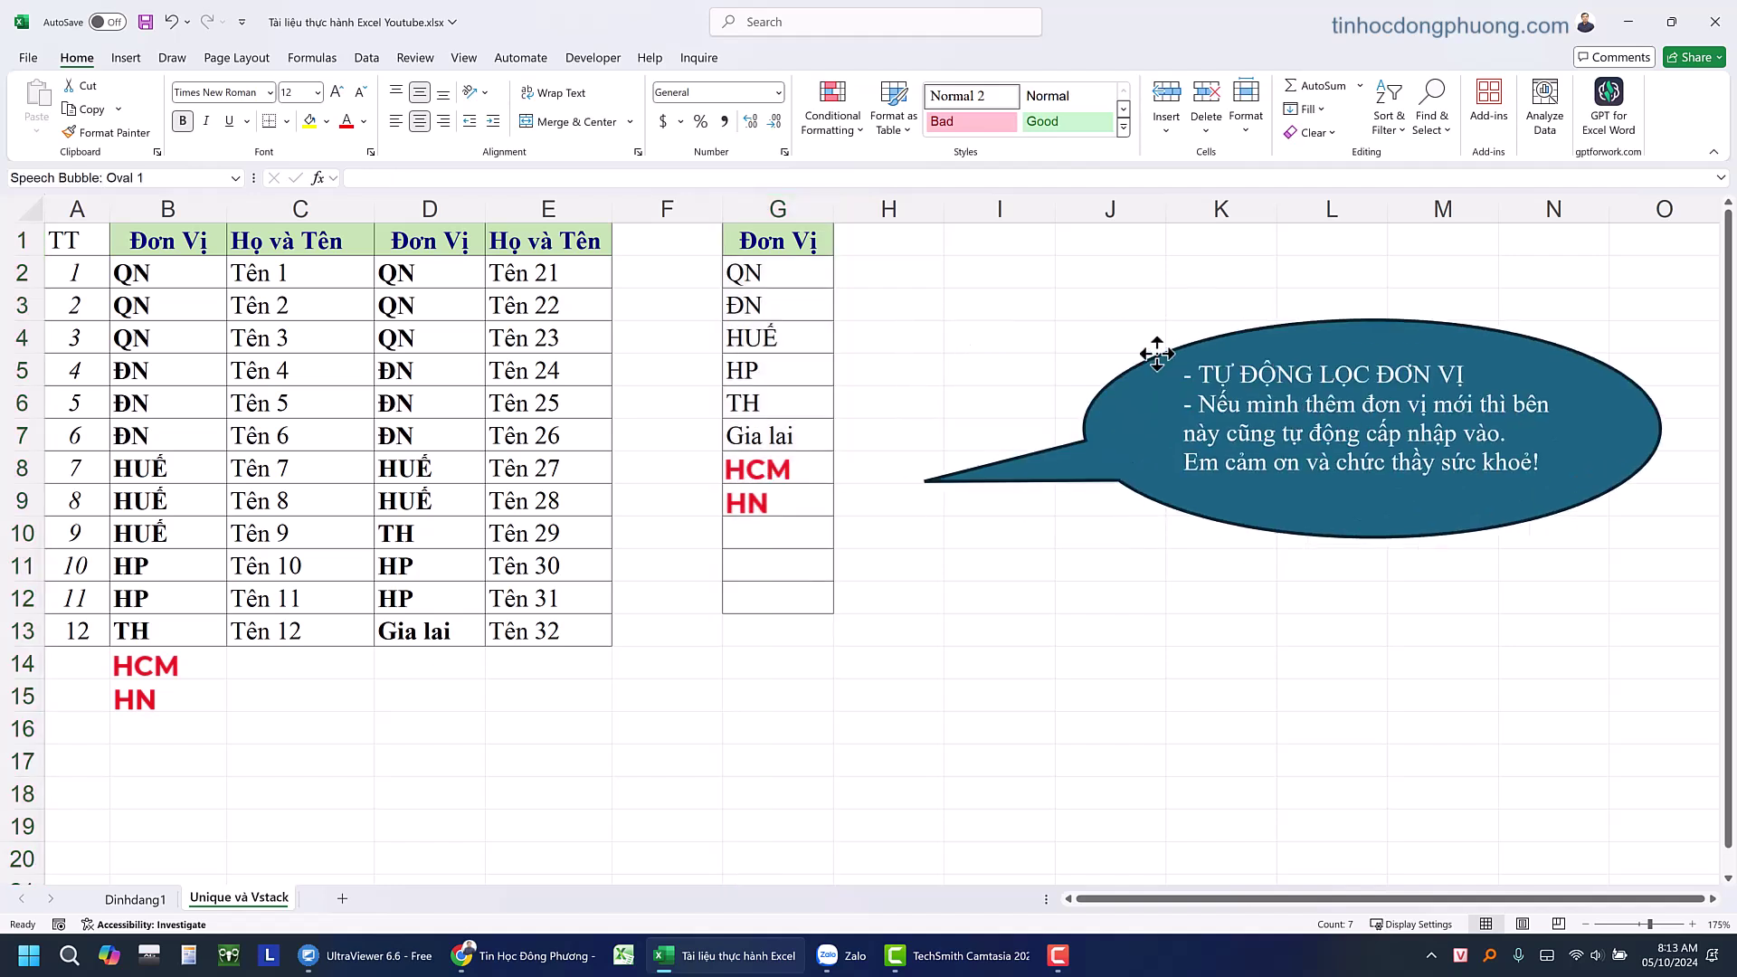
click(769, 470)
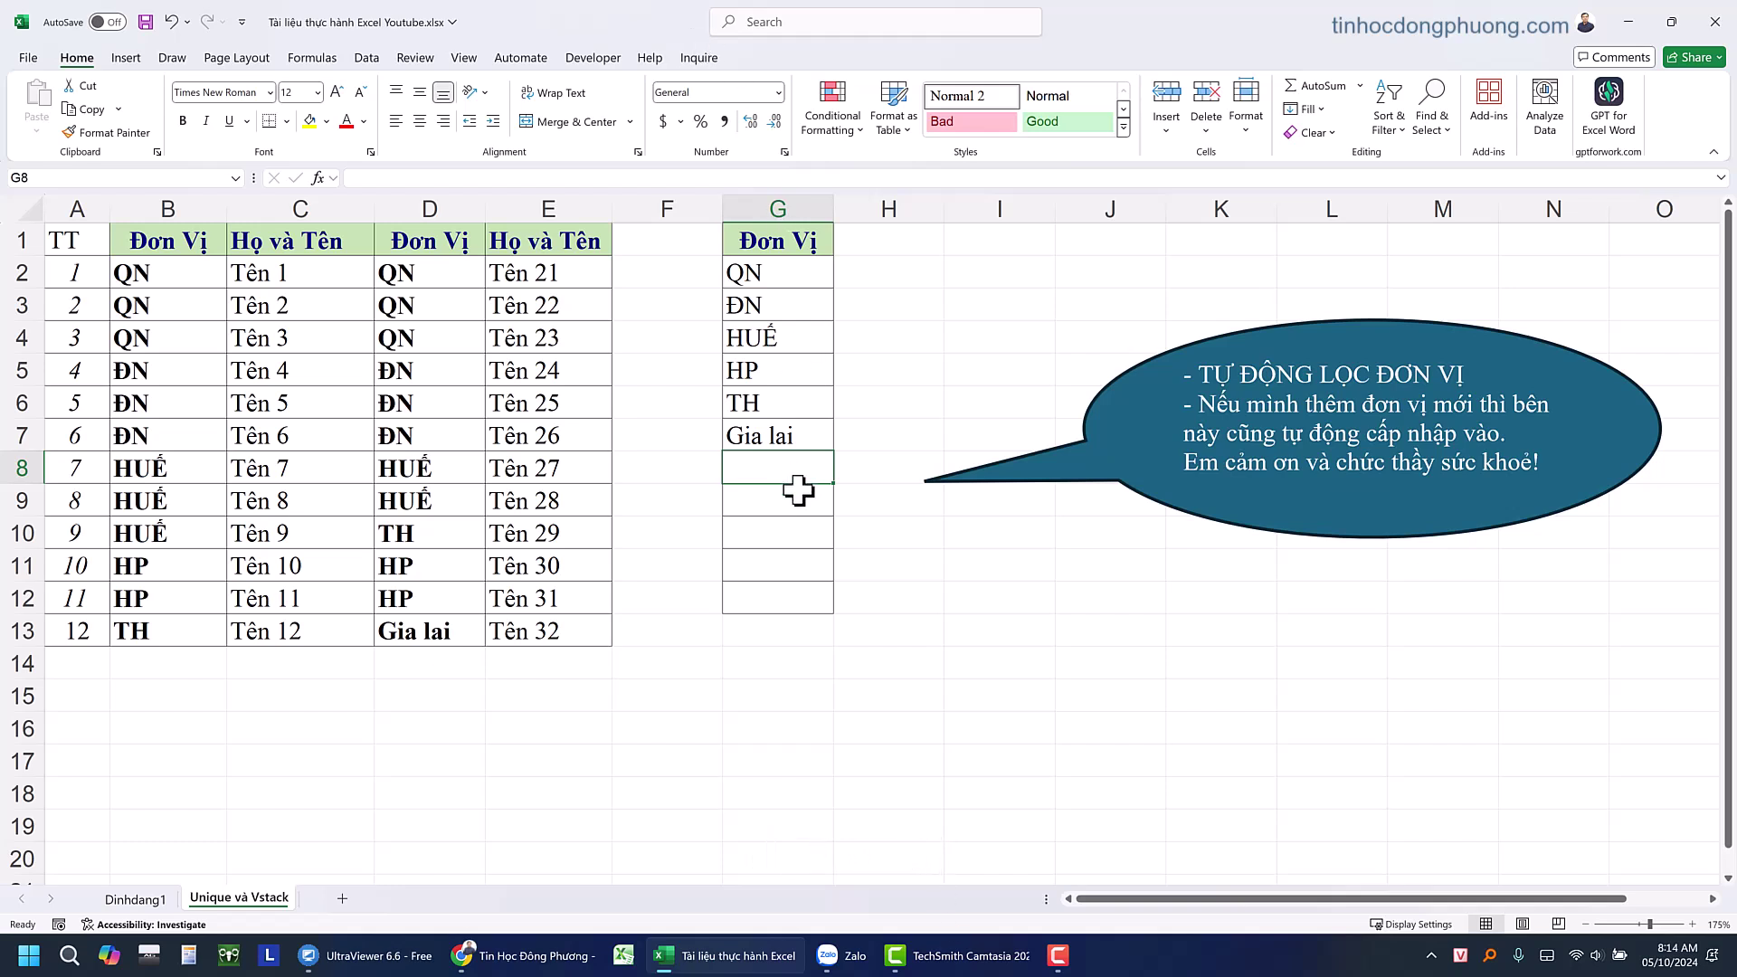
click(776, 695)
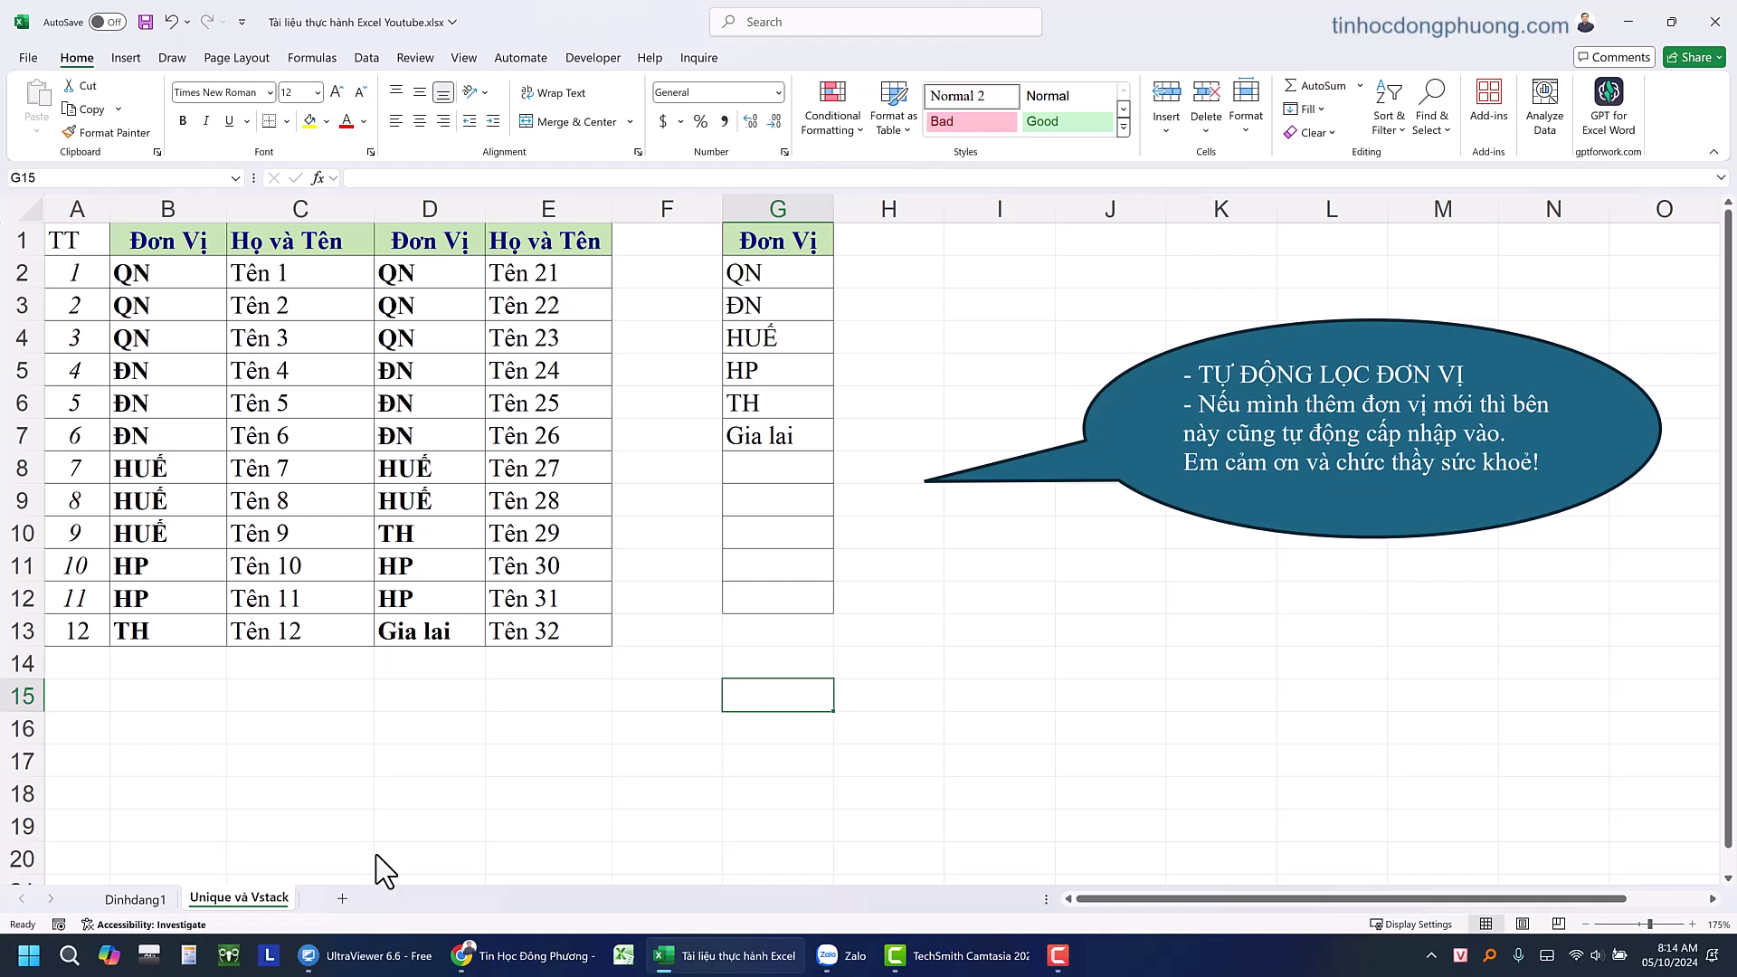
Enter the notes UNIQUE in I13 and Vstack in I14
click(994, 631)
text(UNIQUE)
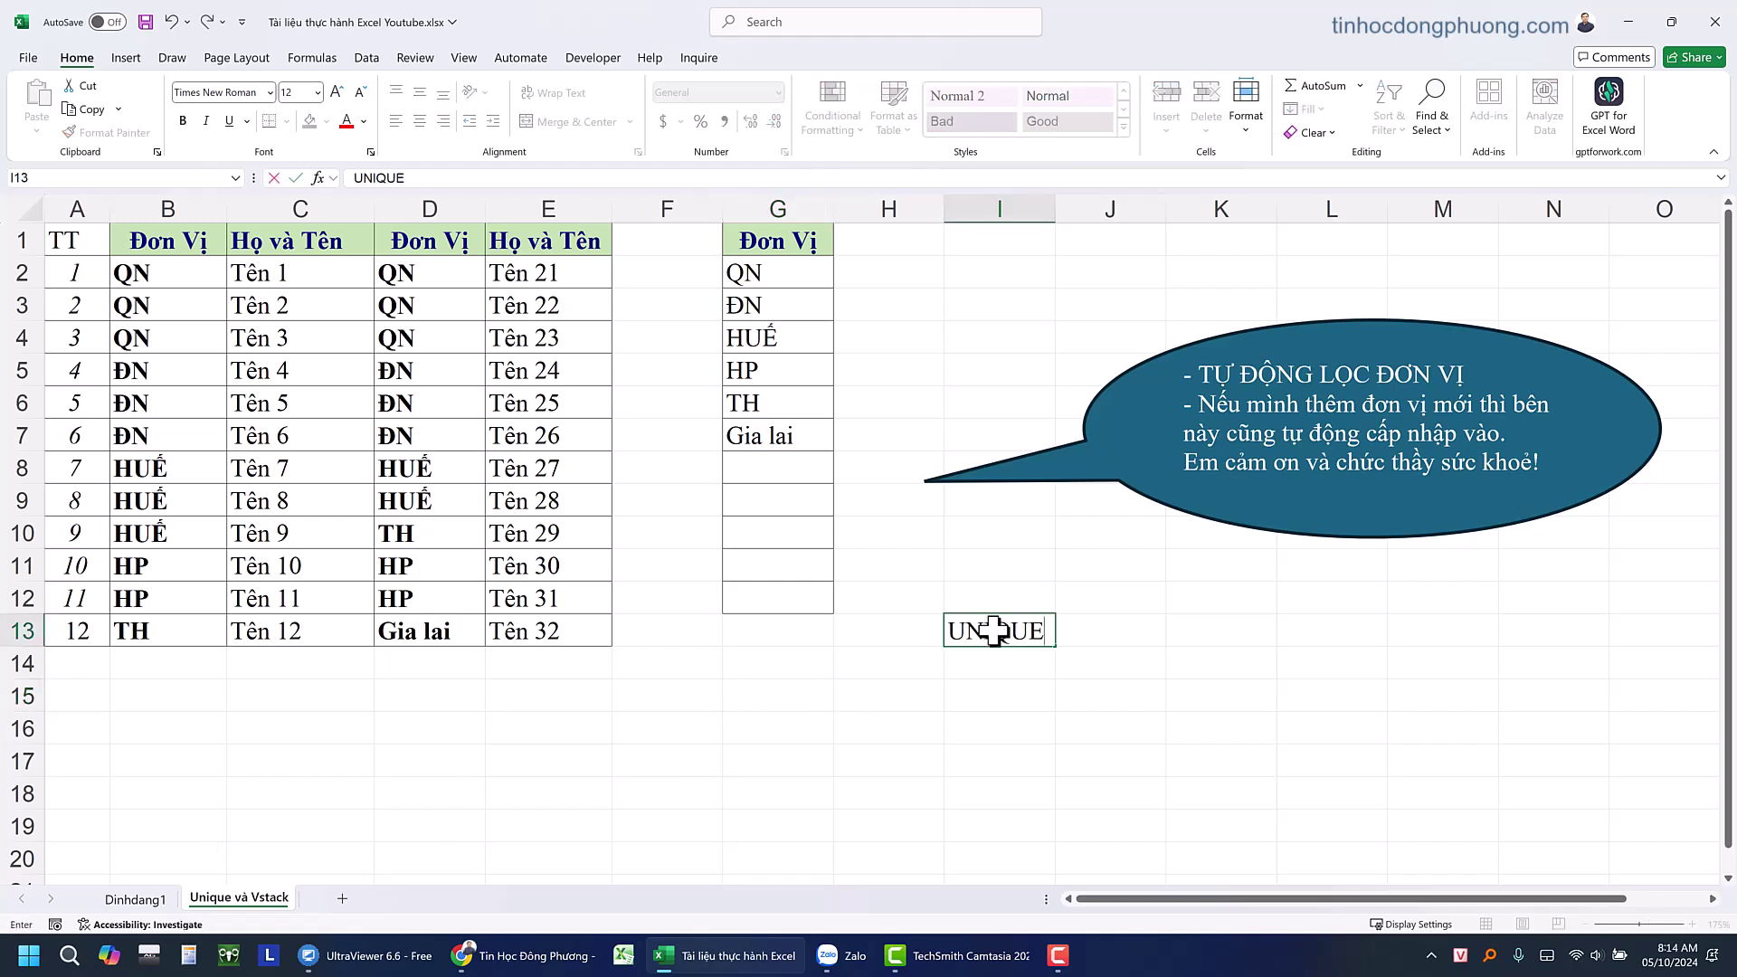
key(Return)
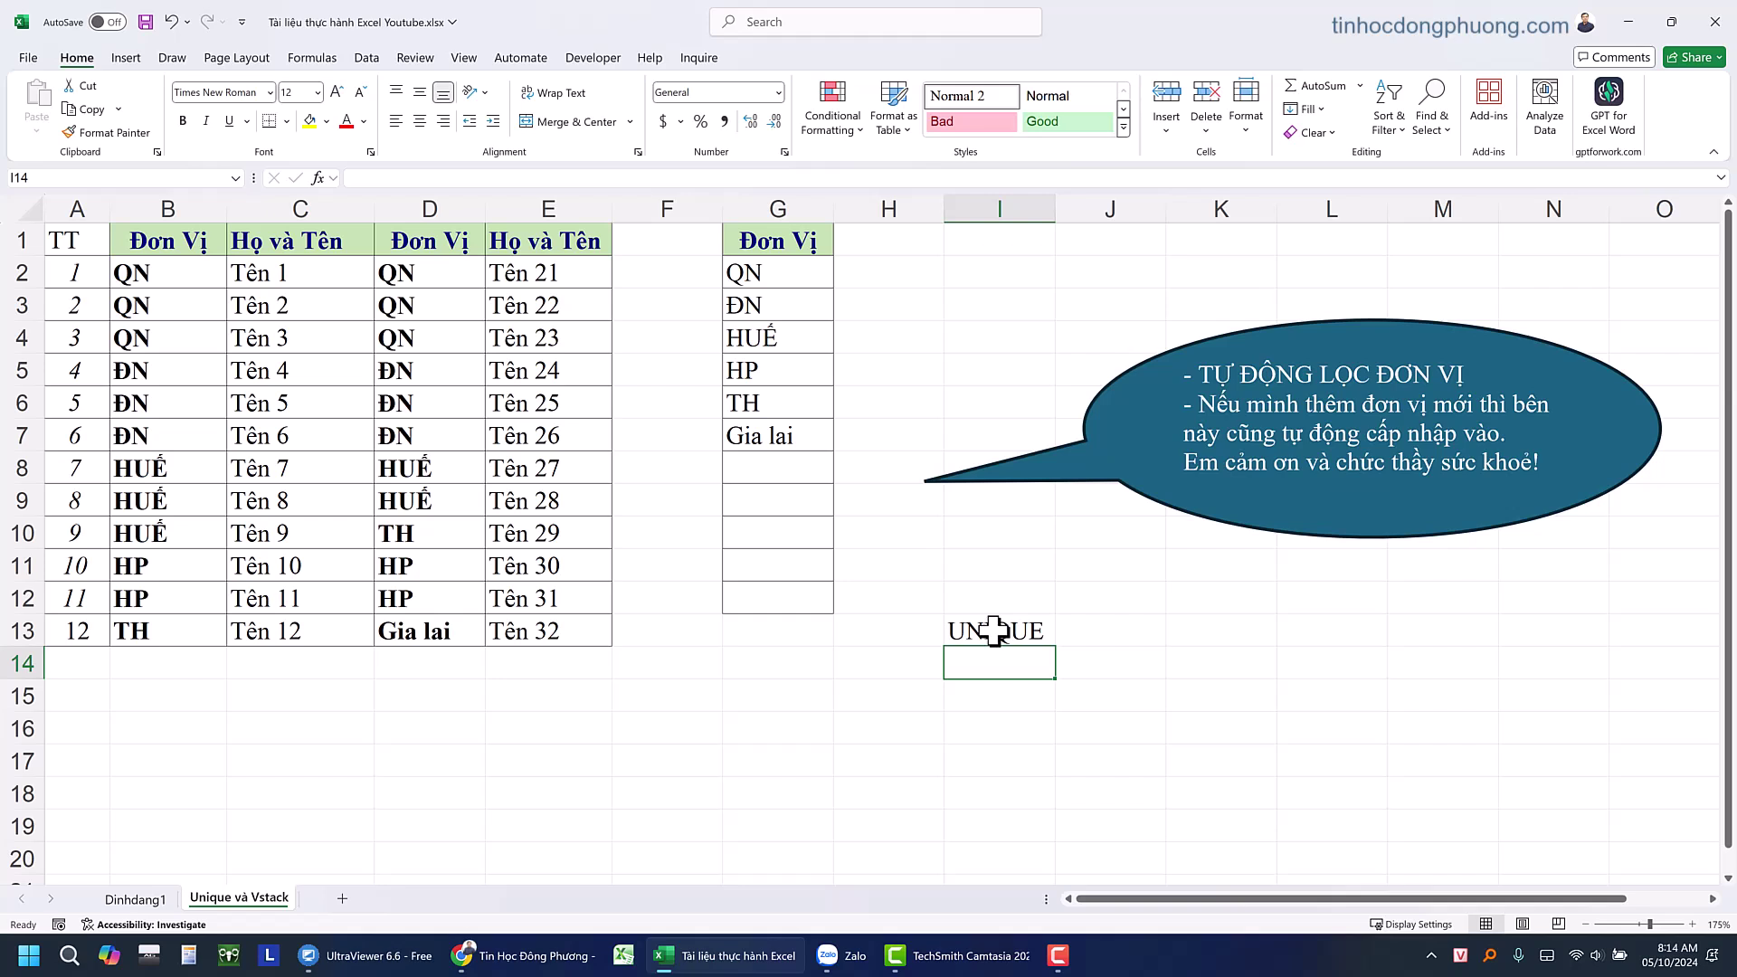
text(Vstack)
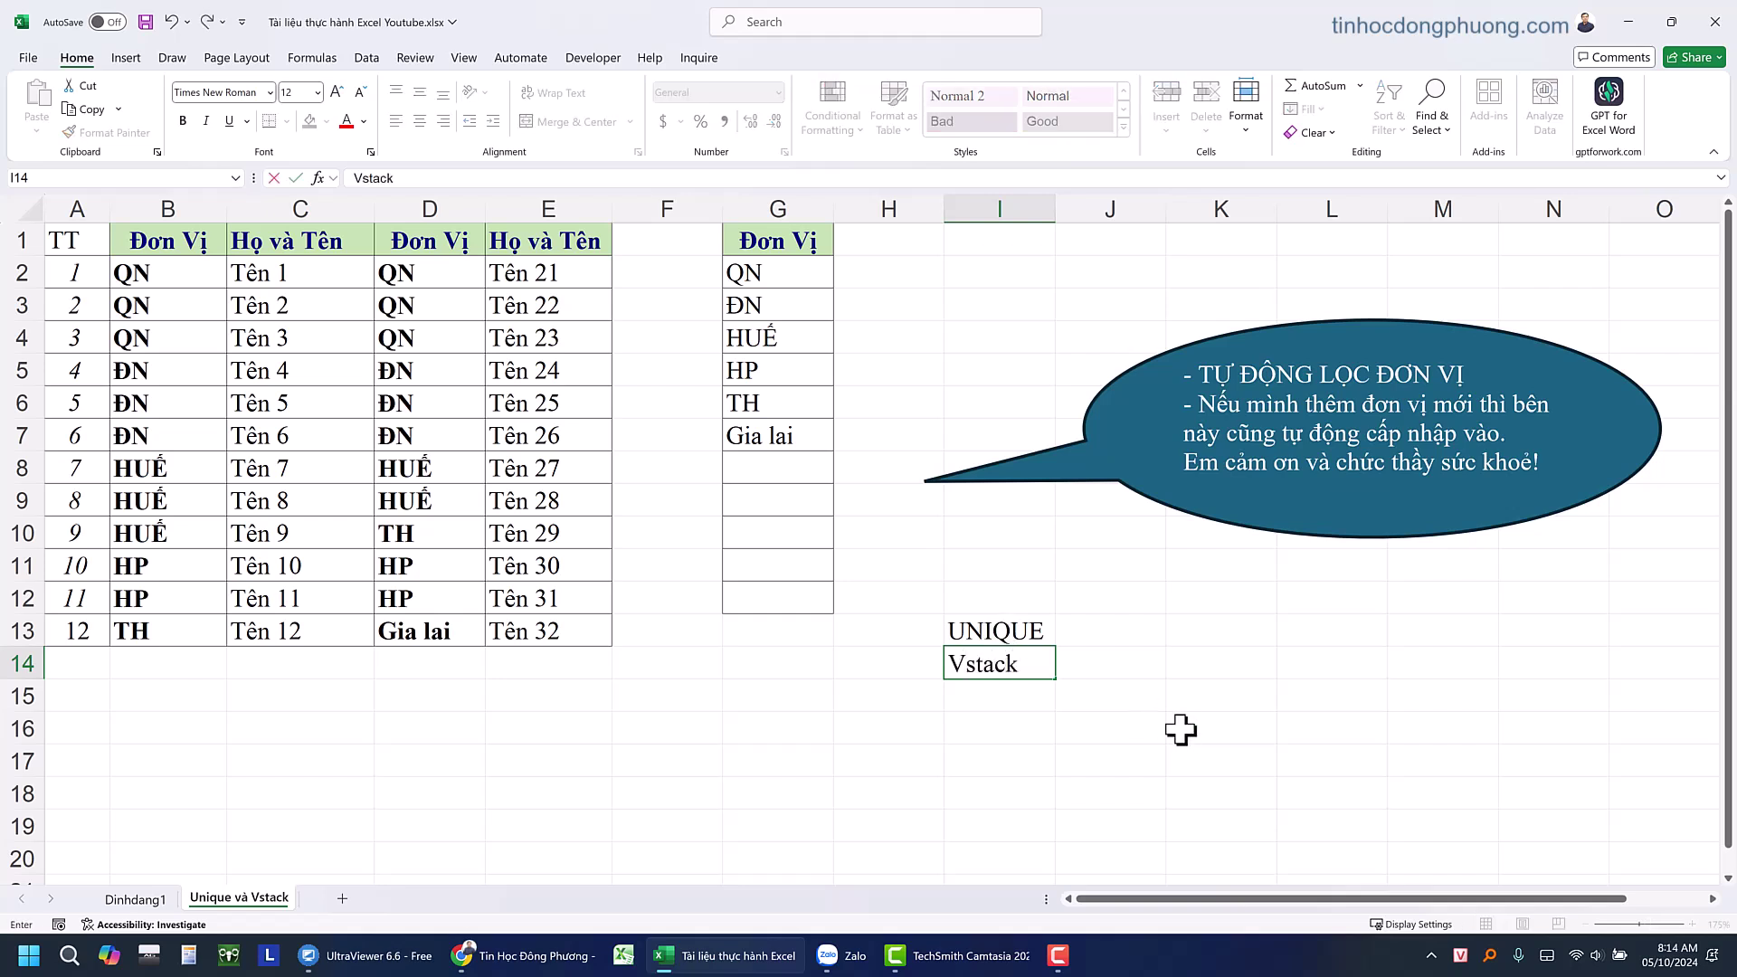
key(Return)
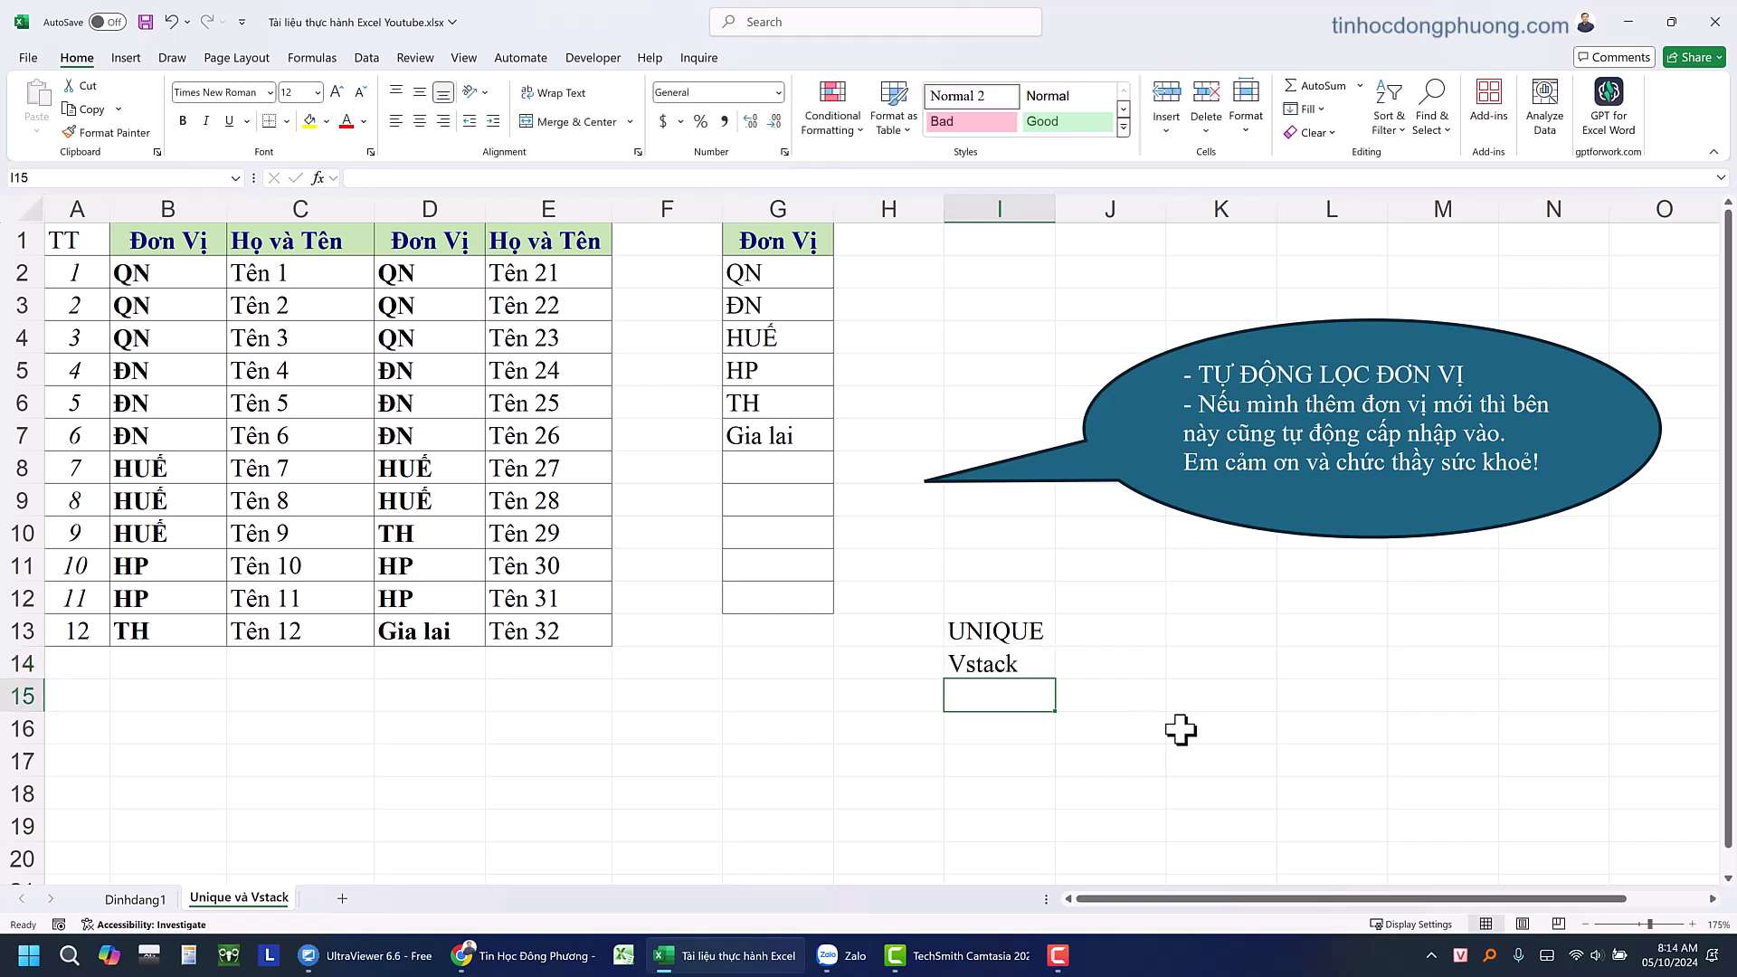
Clear the UNIQUE and Vstack notes from I13:I14 and delete the speech-bubble note
click(997, 633)
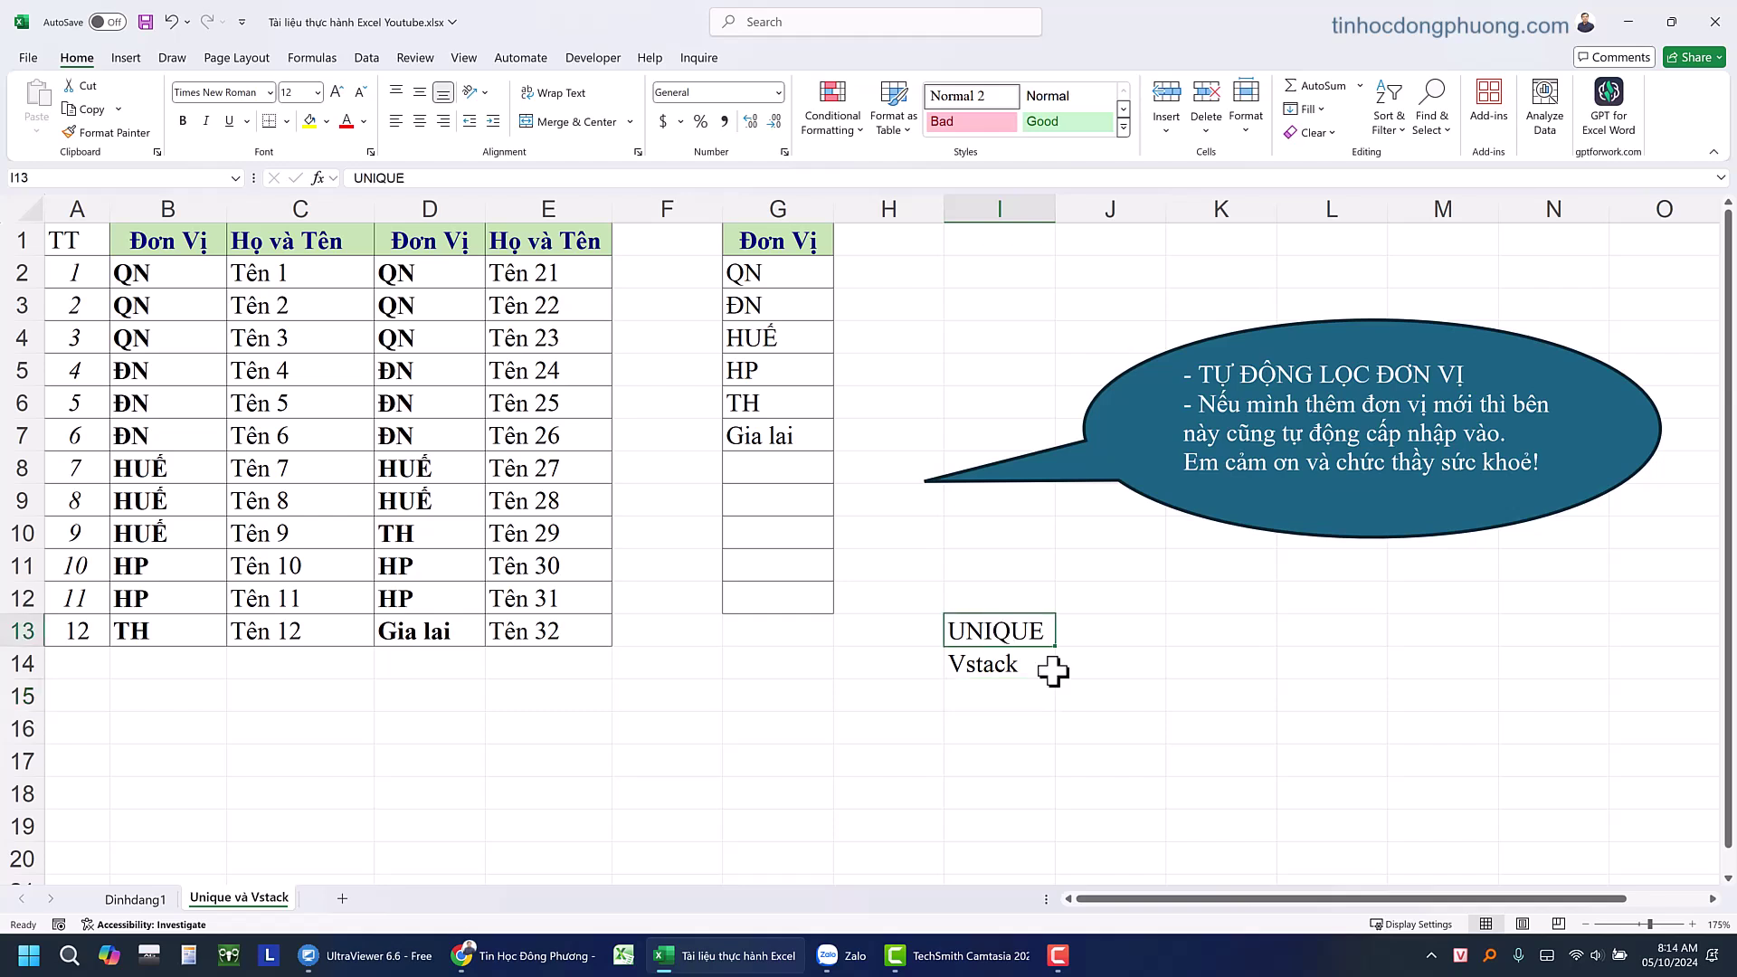
click(974, 667)
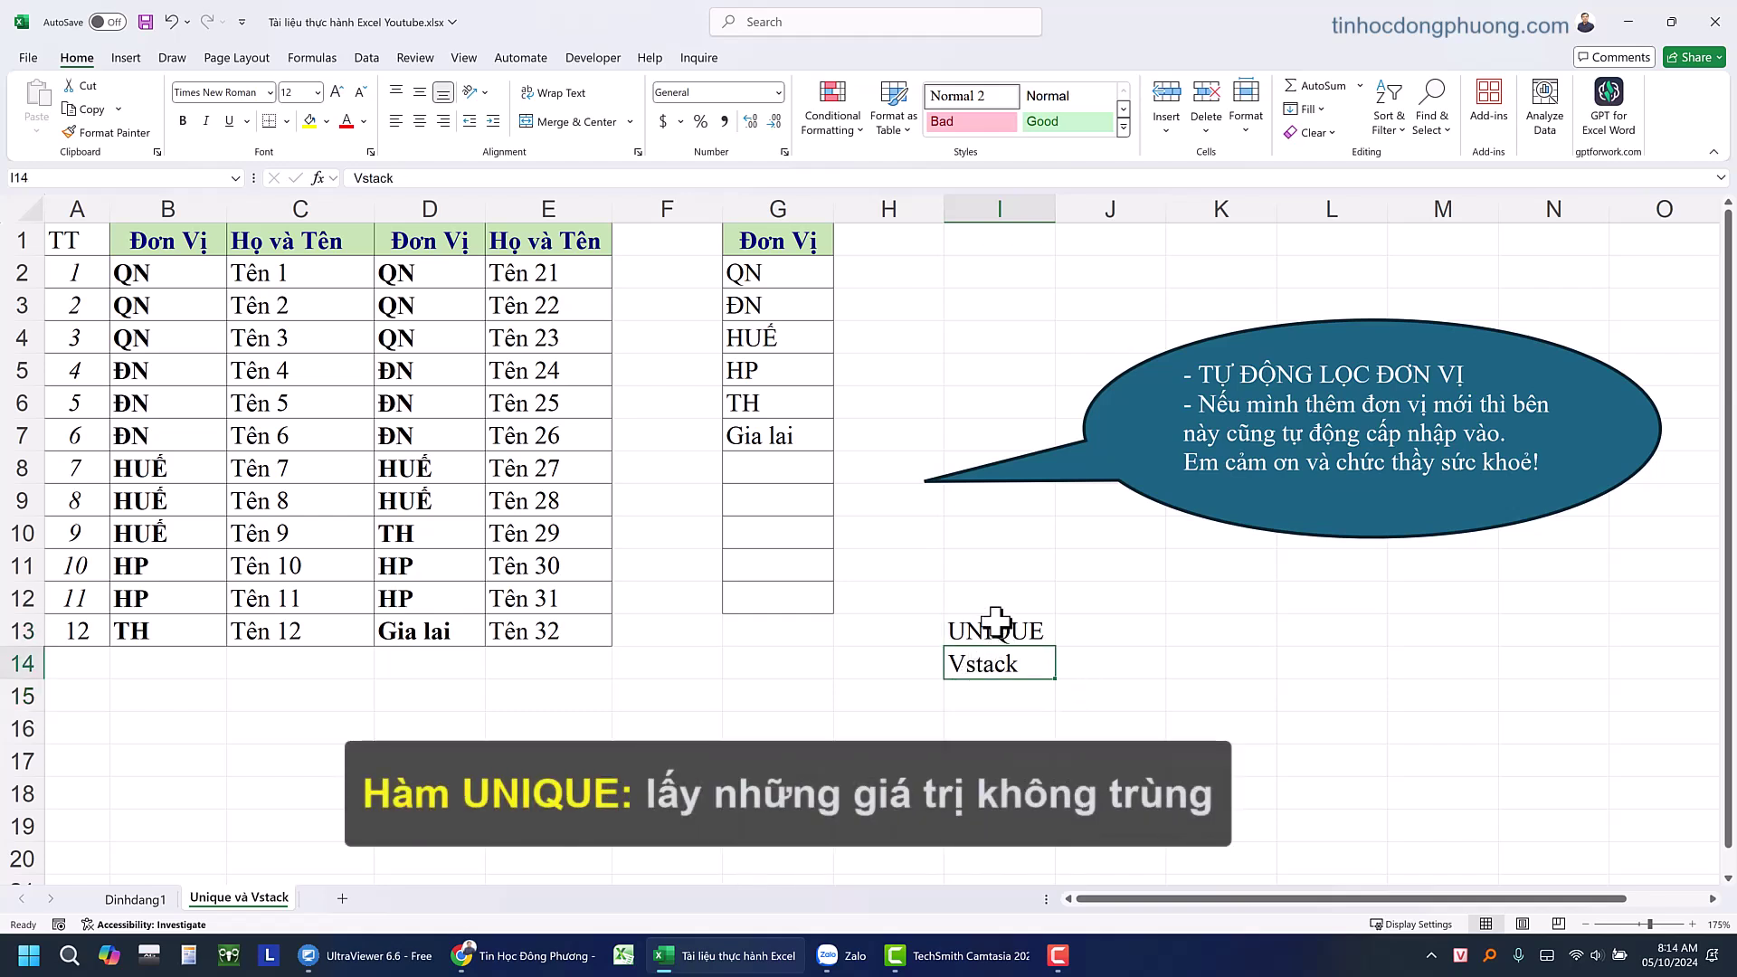
click(995, 629)
key(shift+Down)
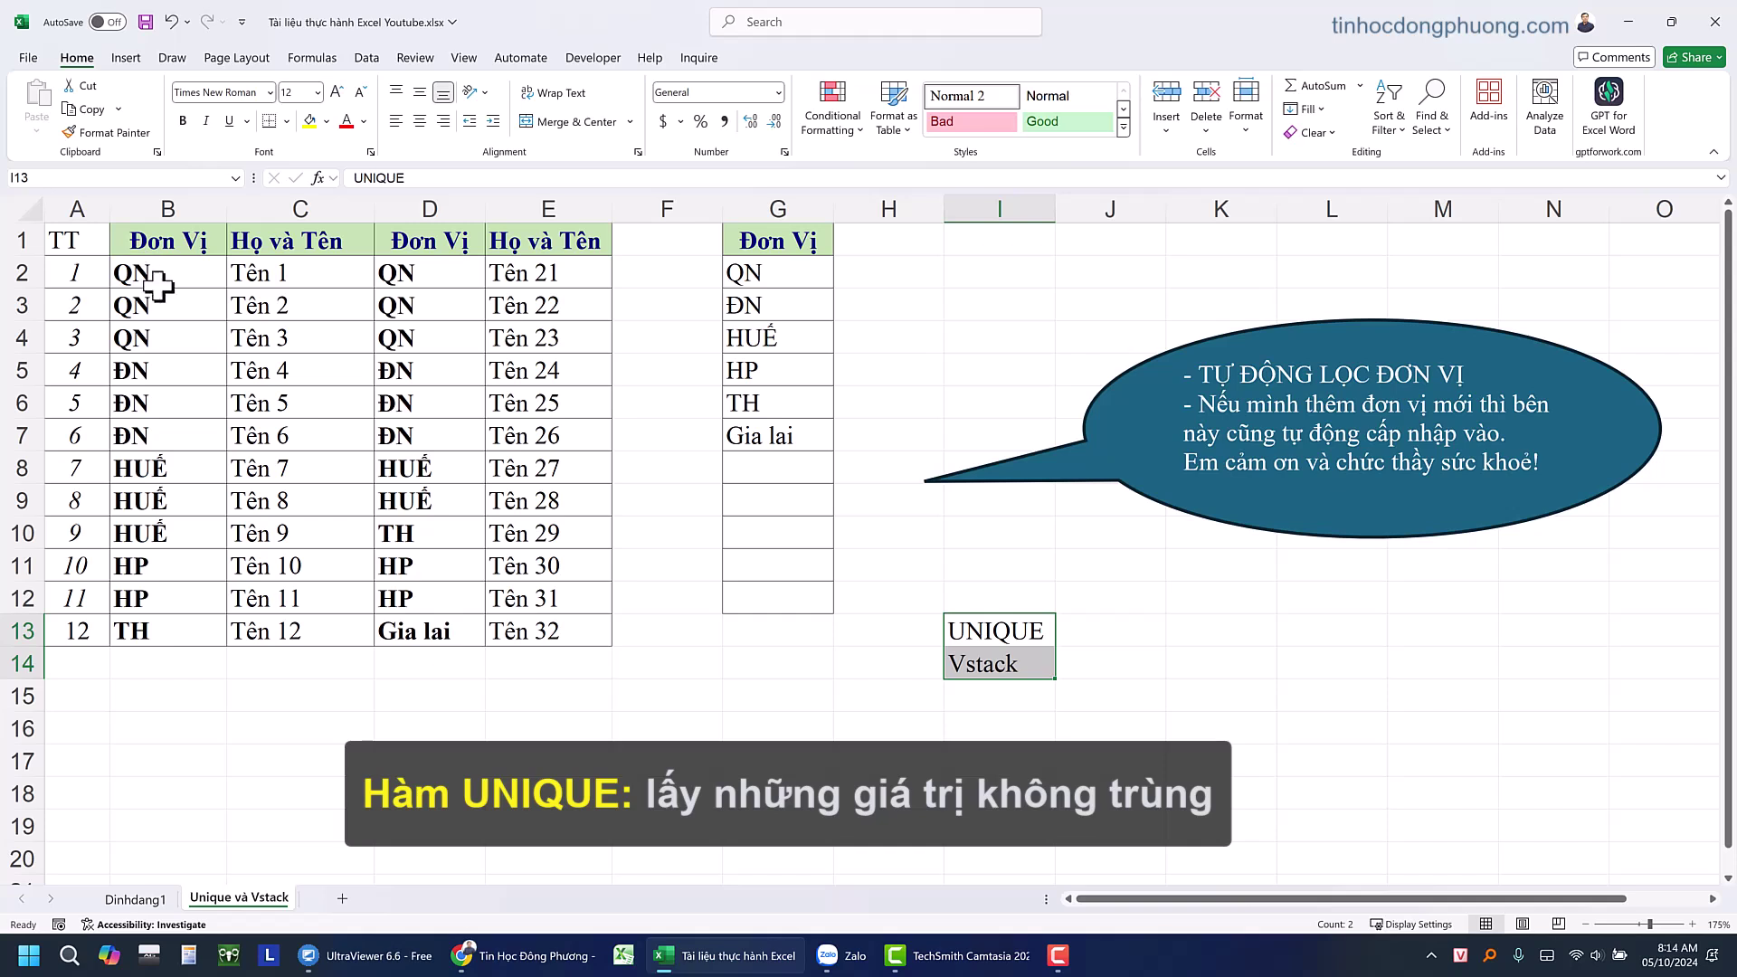
key(Delete)
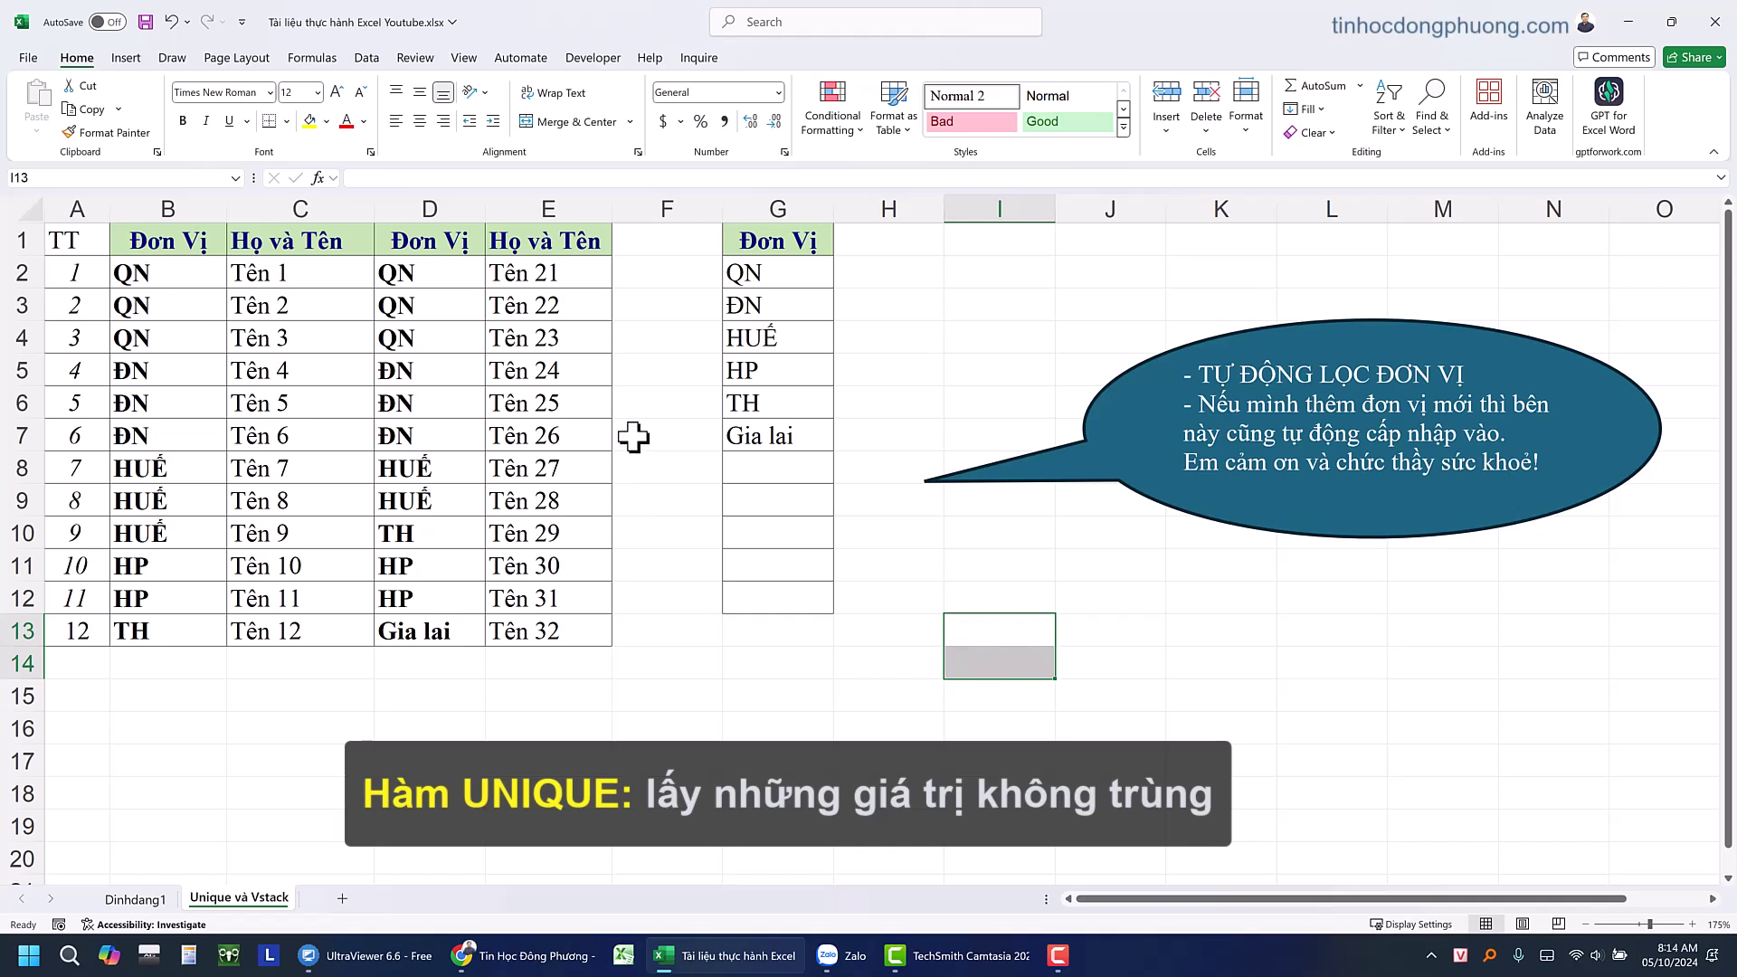
drag(1037, 466, 1057, 498)
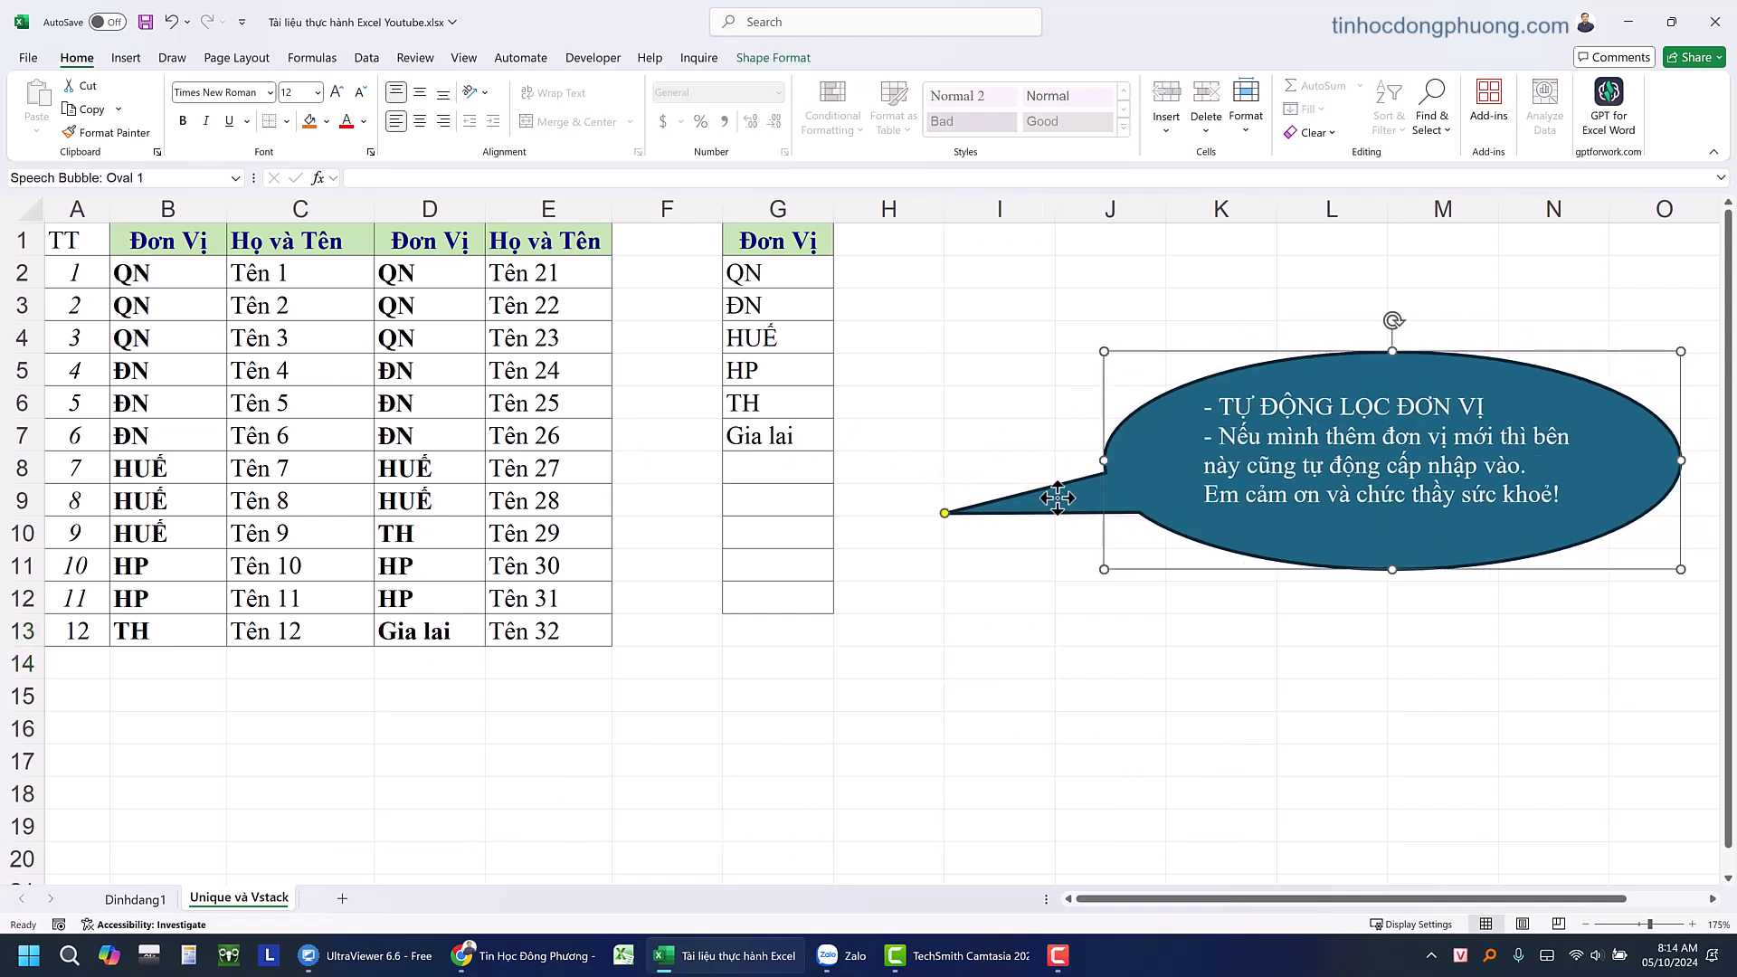
key(Delete)
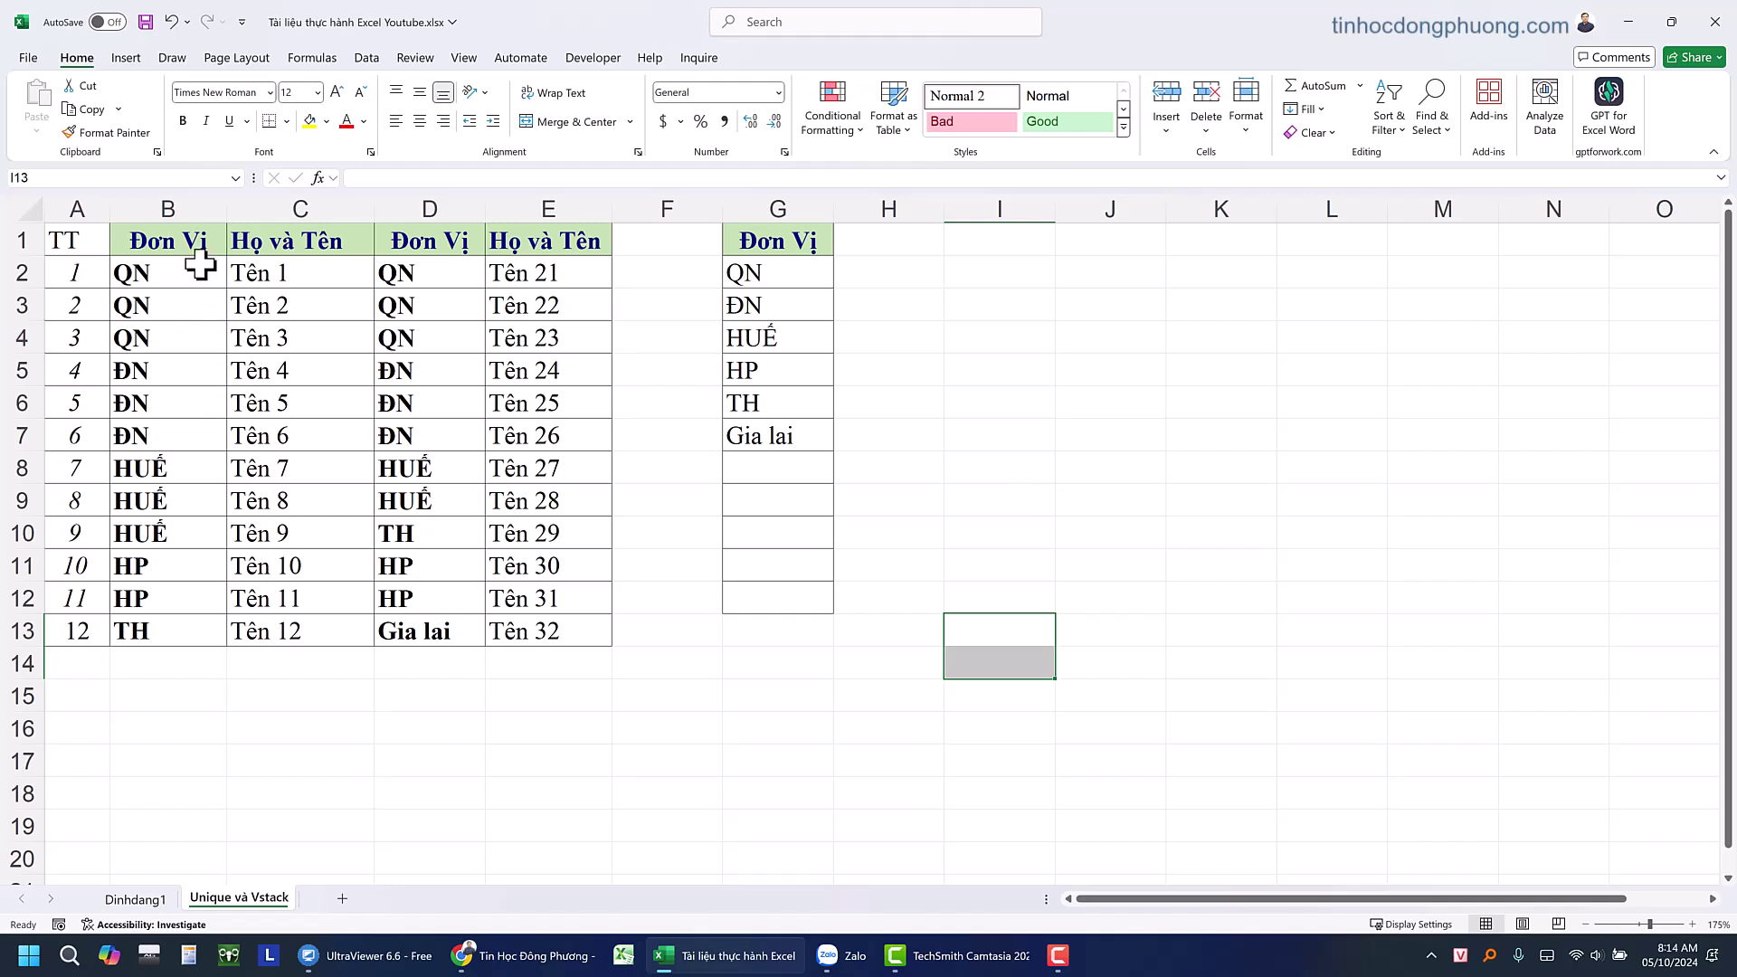
Enter =UNIQUE(B2:B13) in H2 to spill the distinct units
drag(190, 274, 172, 631)
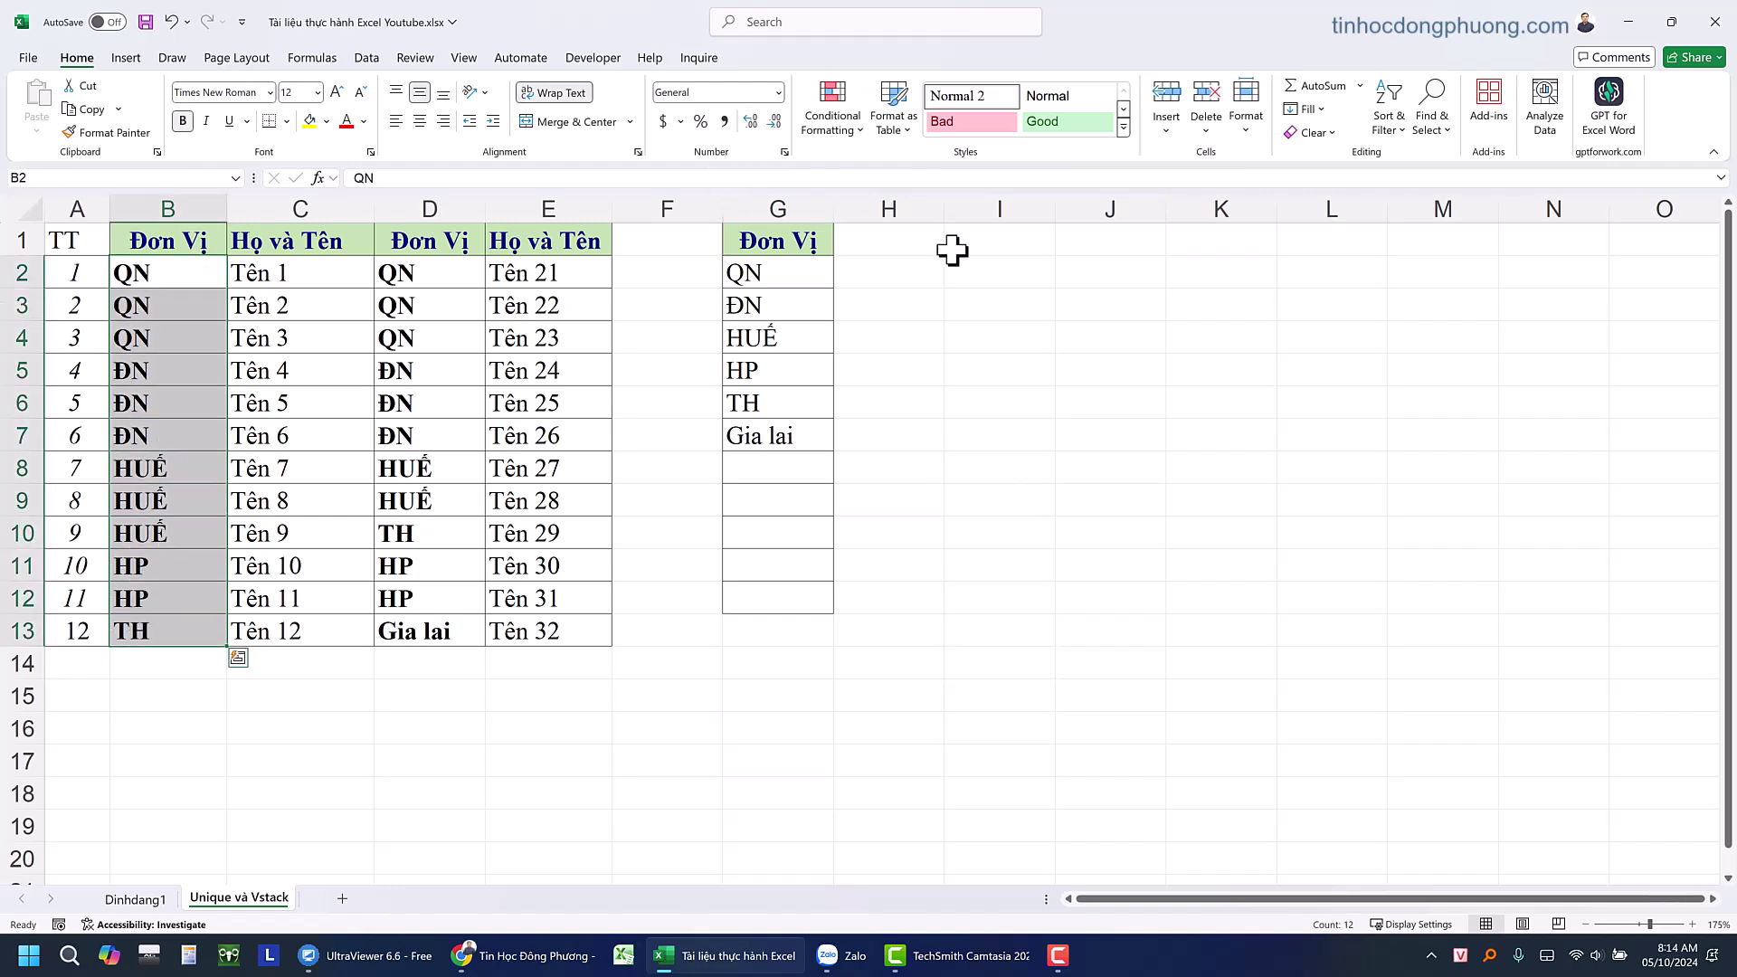
click(908, 271)
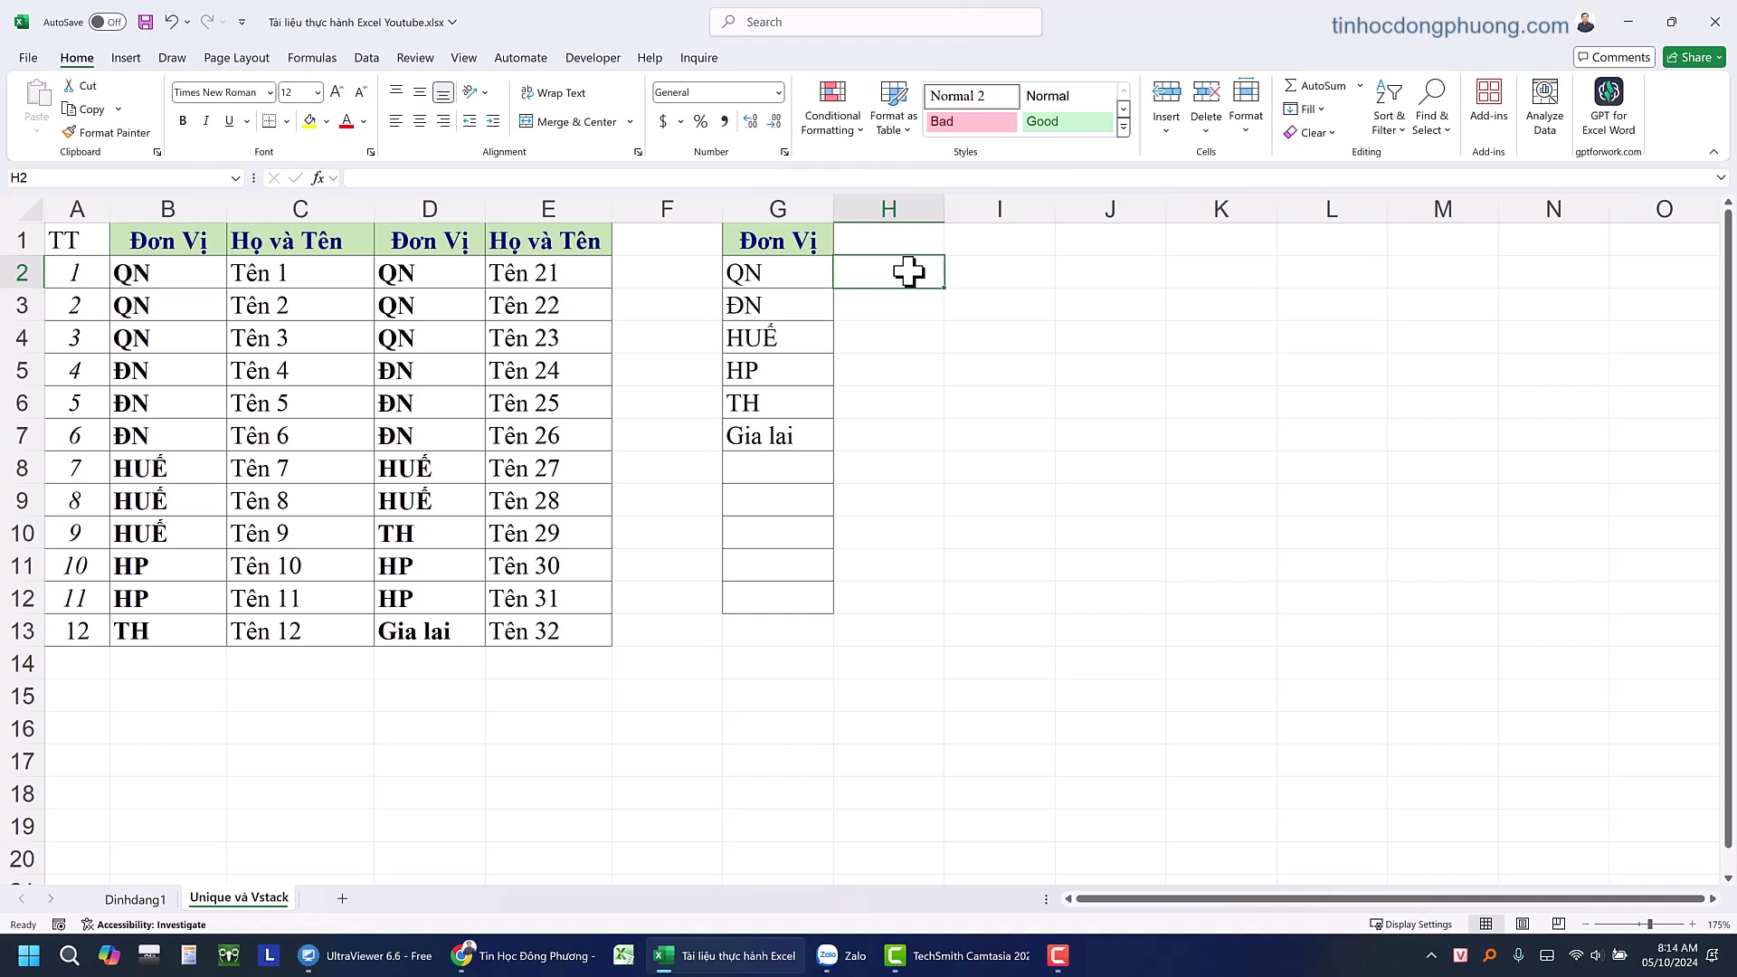
text(=uni)
key(Tab)
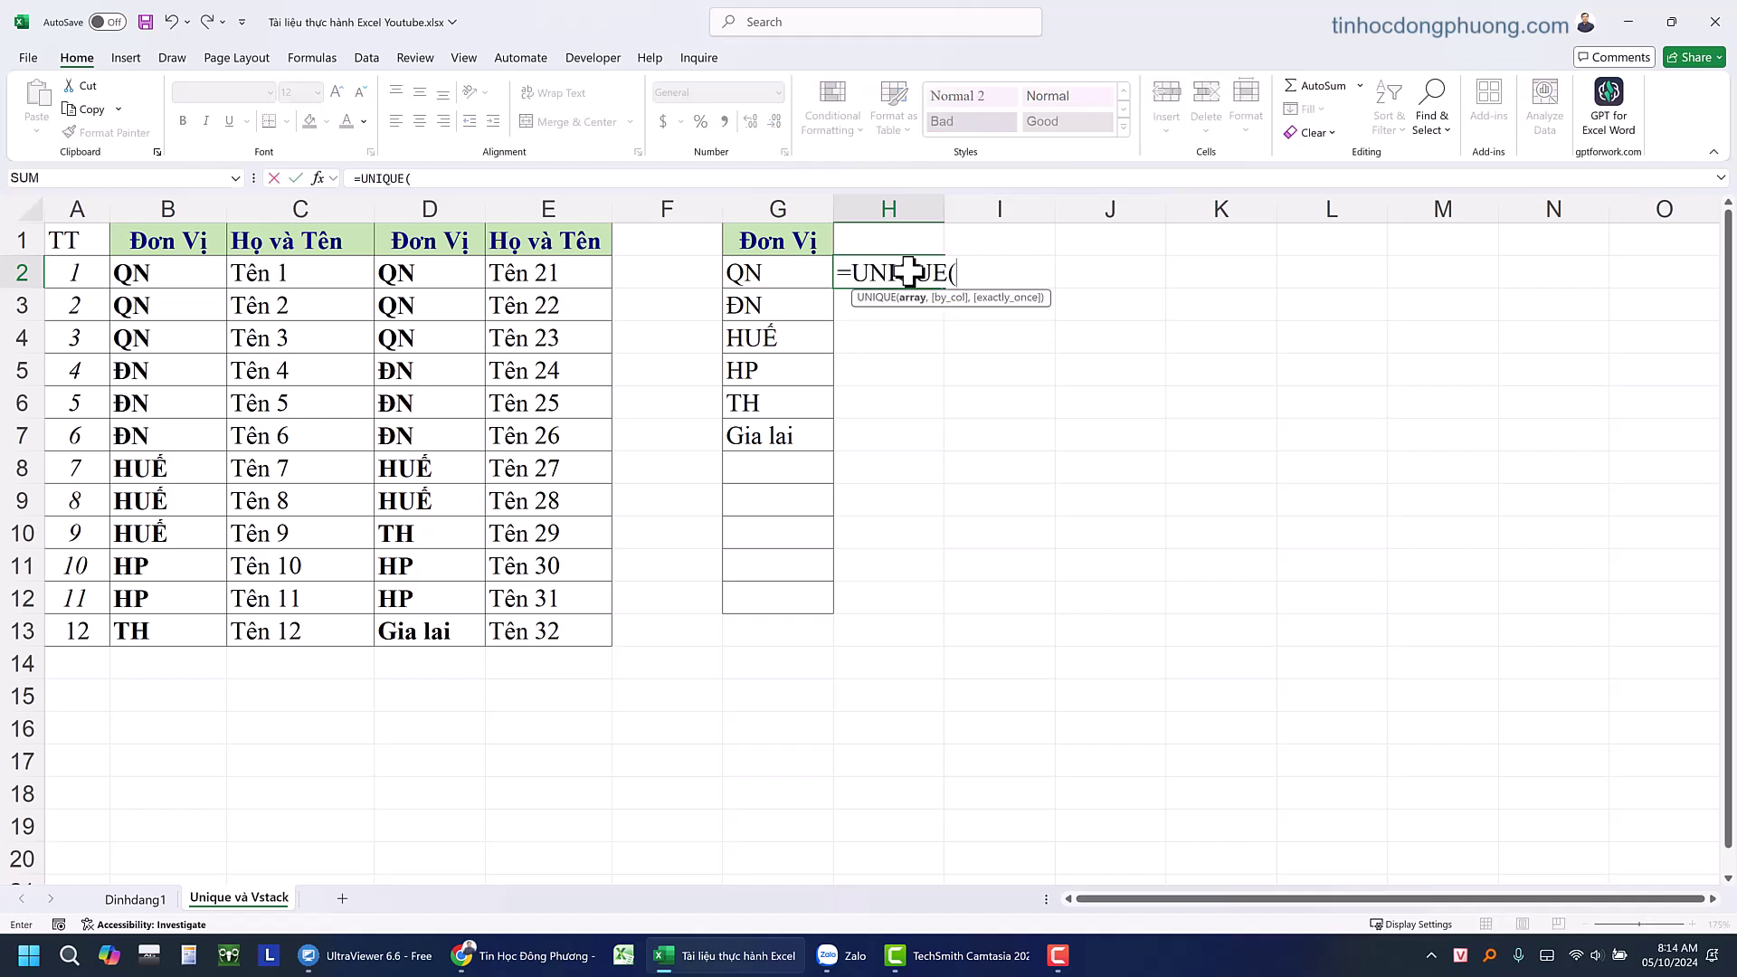
drag(172, 274, 143, 634)
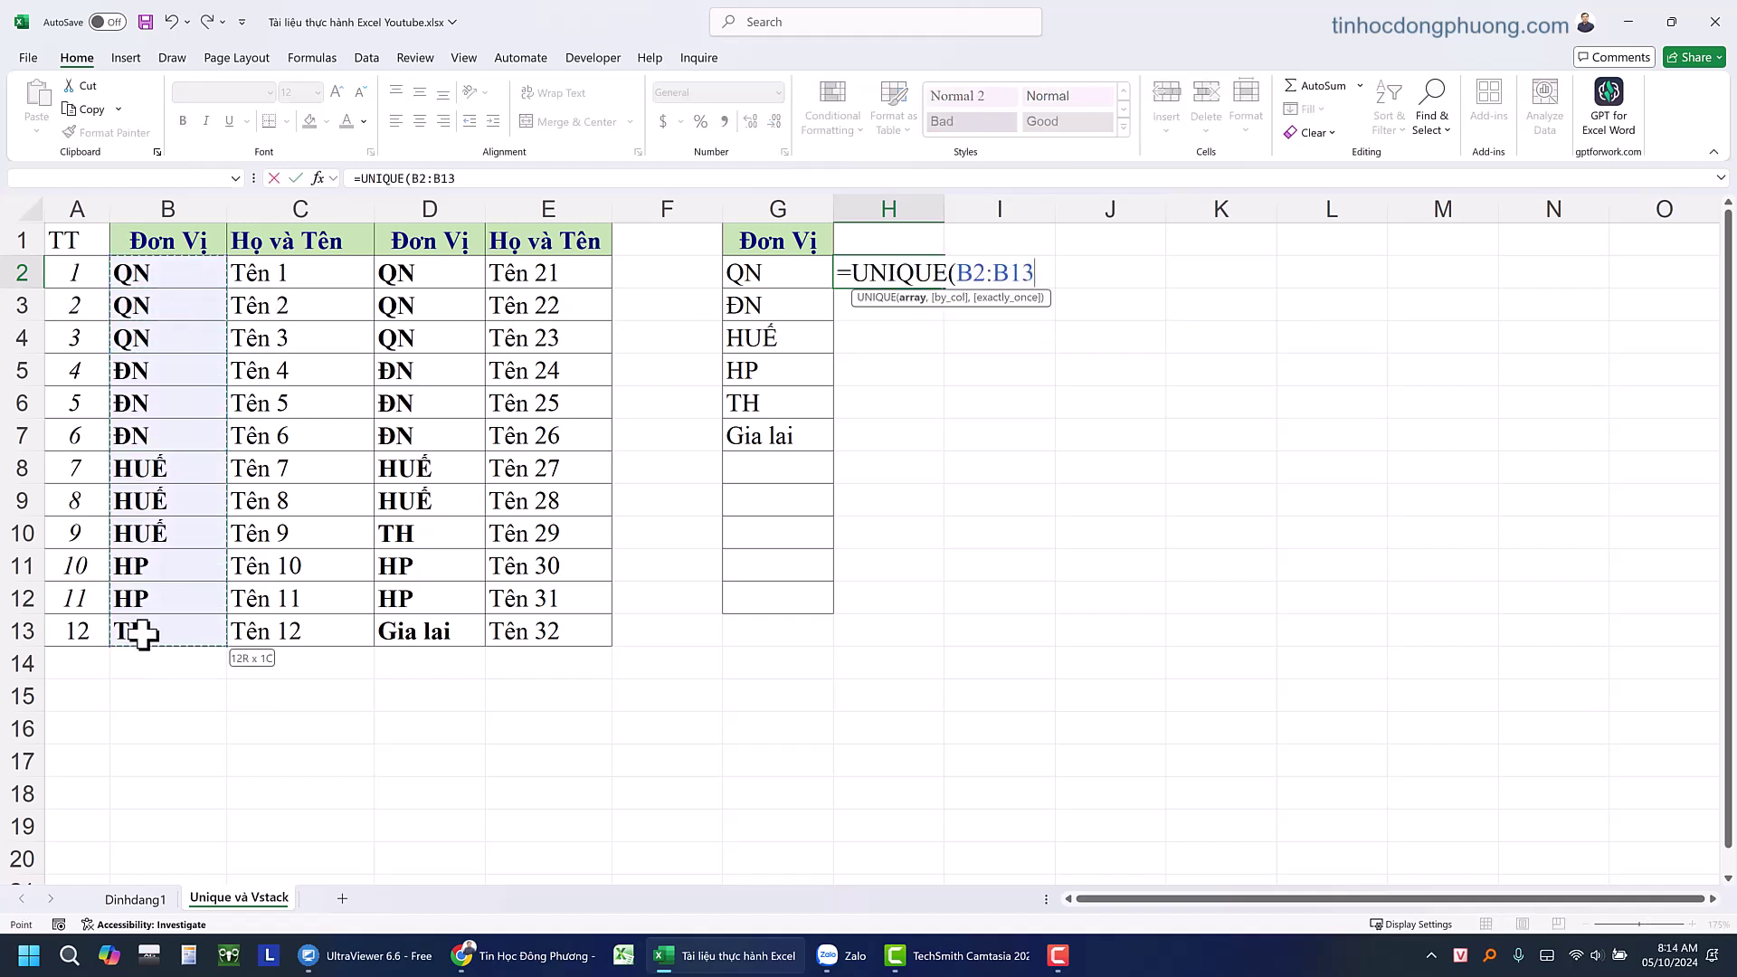
text())
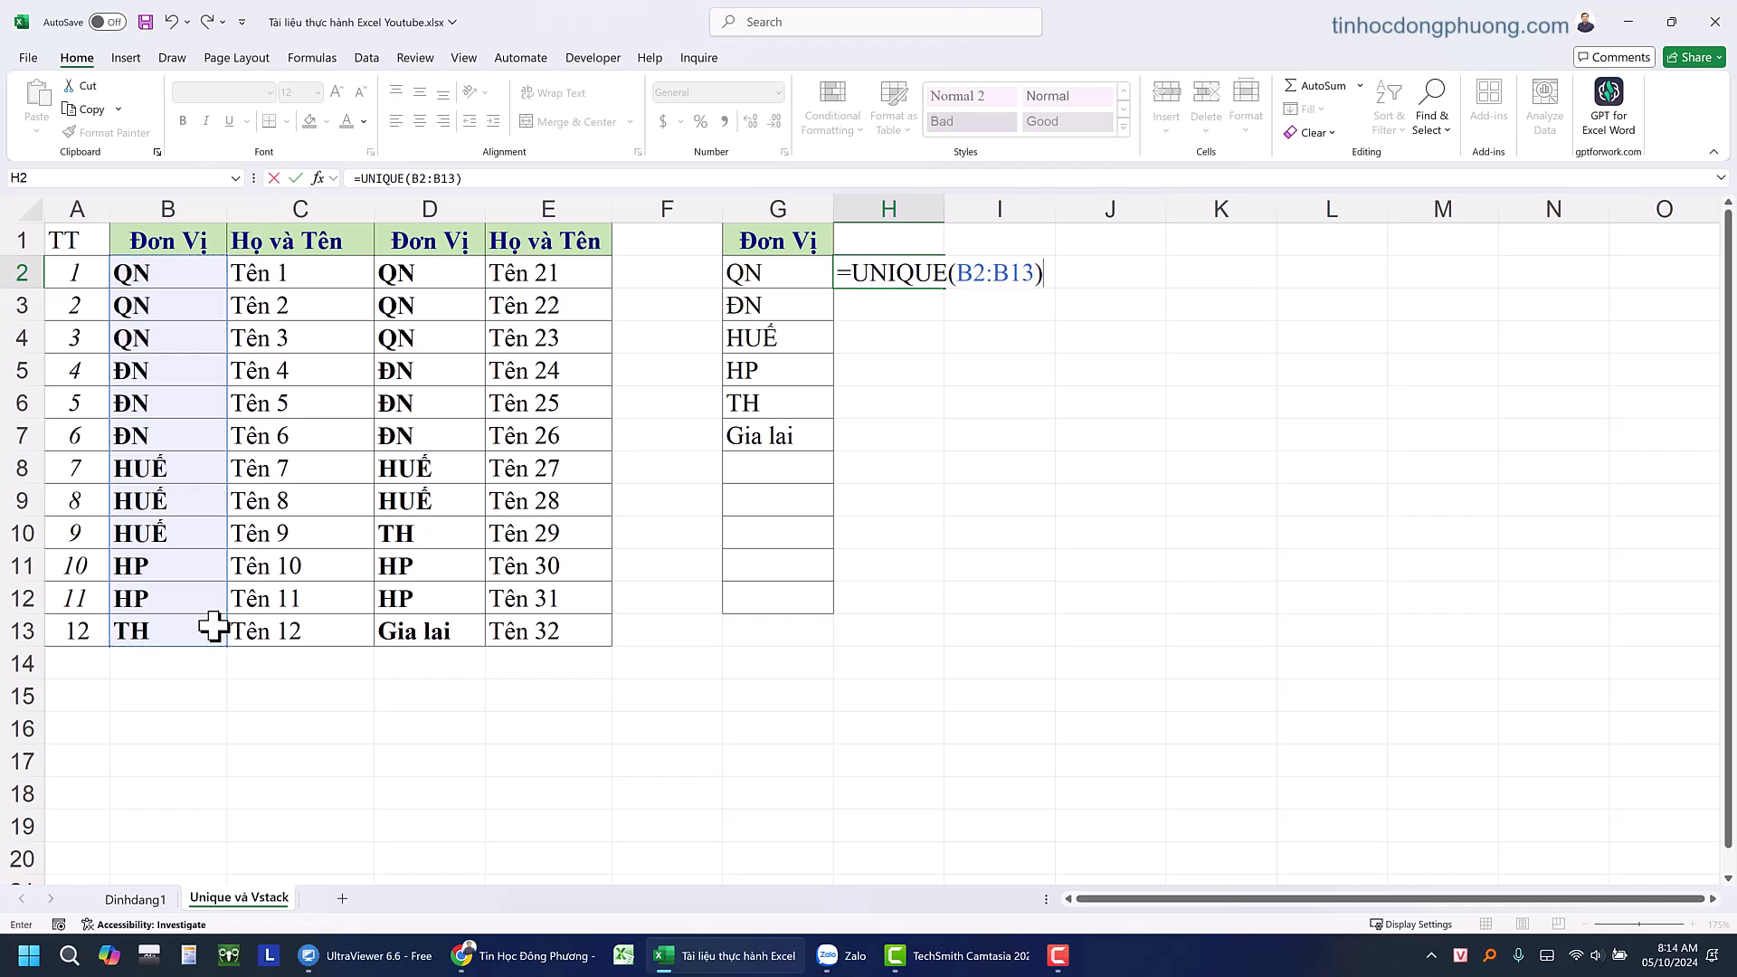
key(Return)
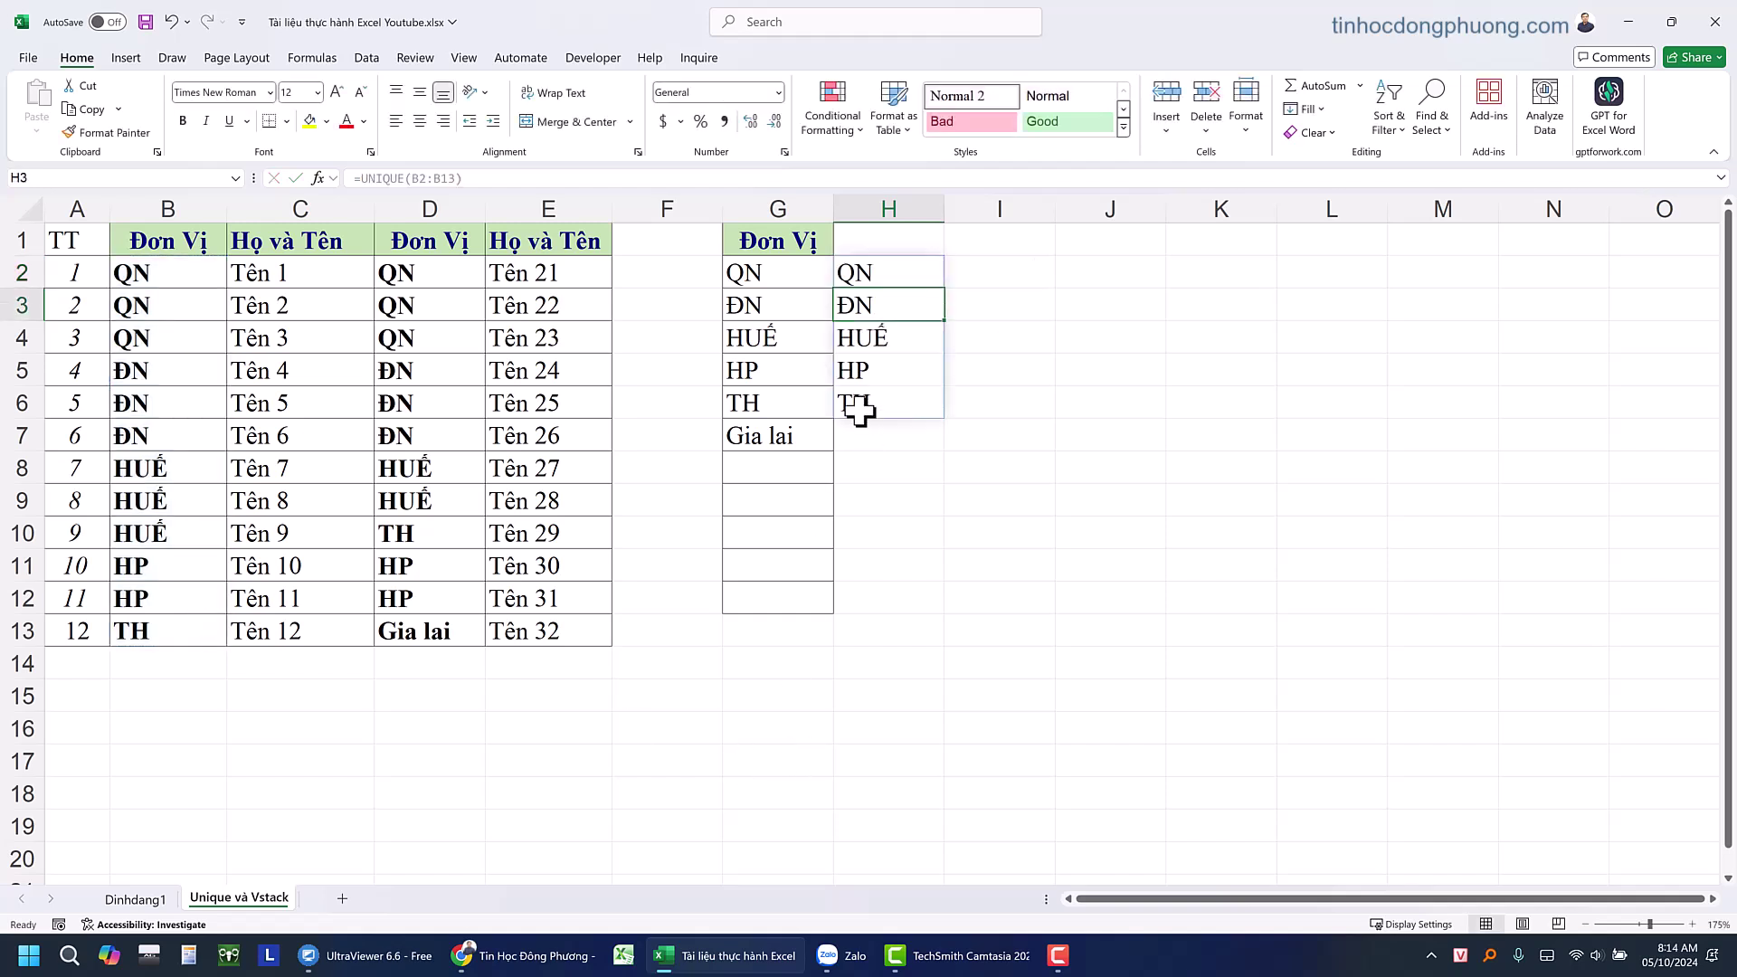
Check the spilled units QN, ĐN, HUẾ, HP, TH and leave H2's formula unchanged
click(859, 409)
click(891, 327)
double_click(894, 280)
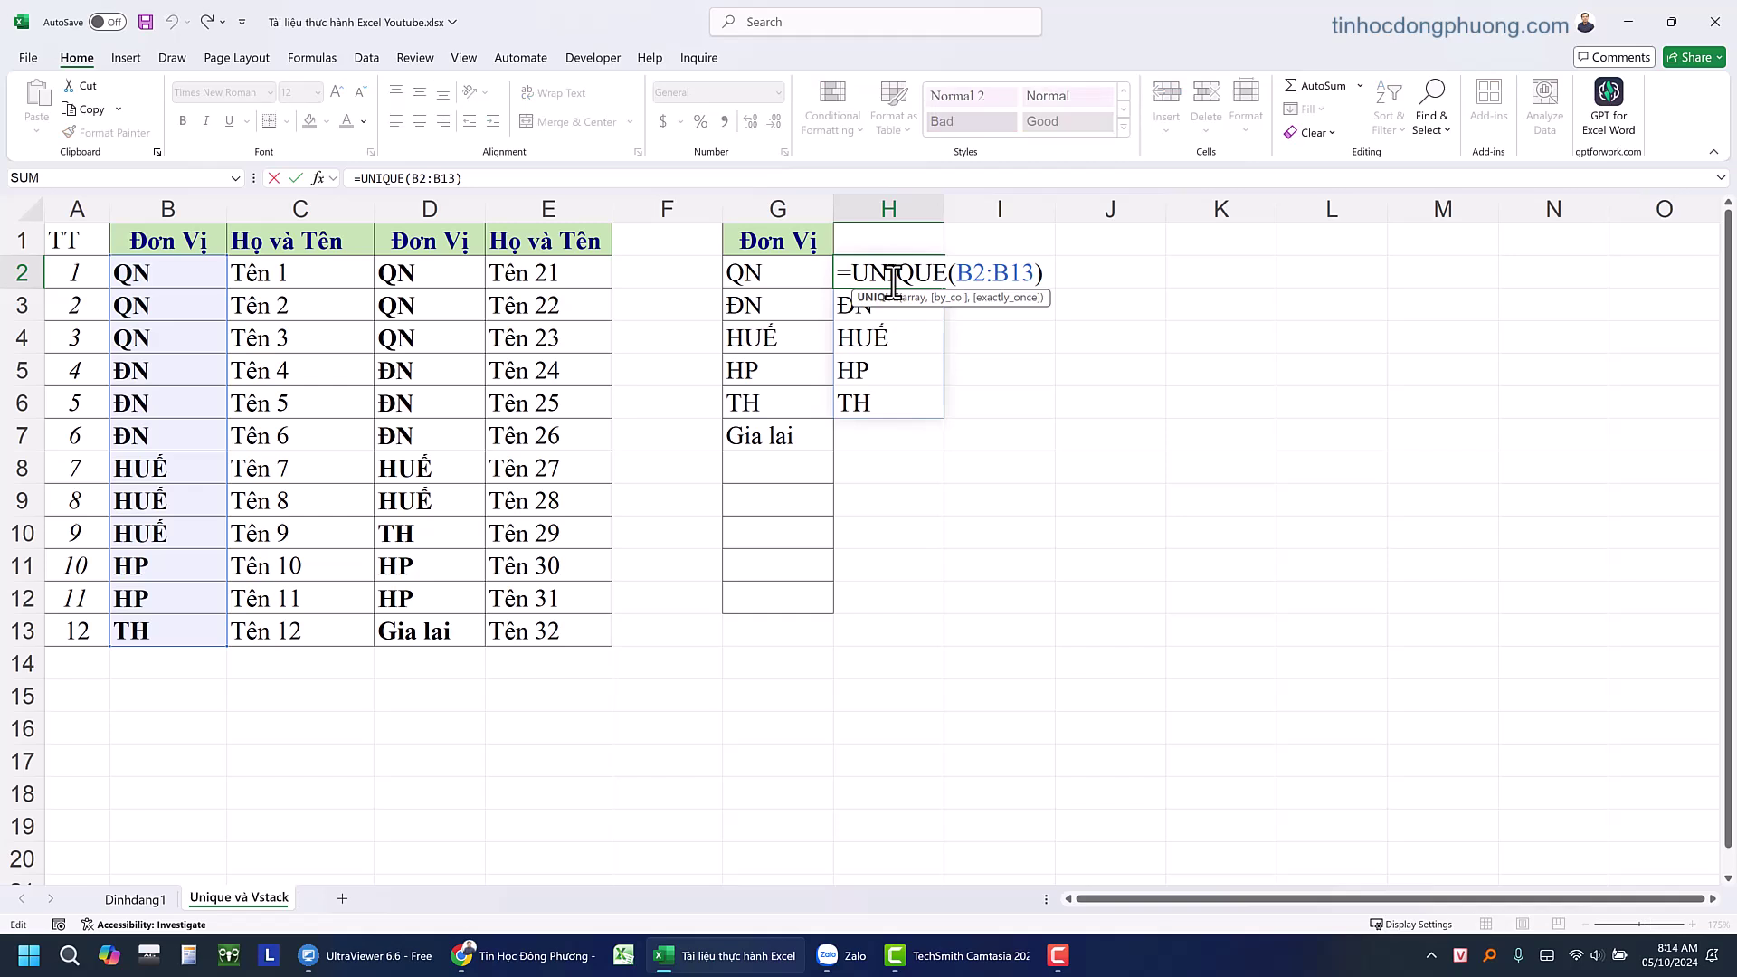
click(165, 667)
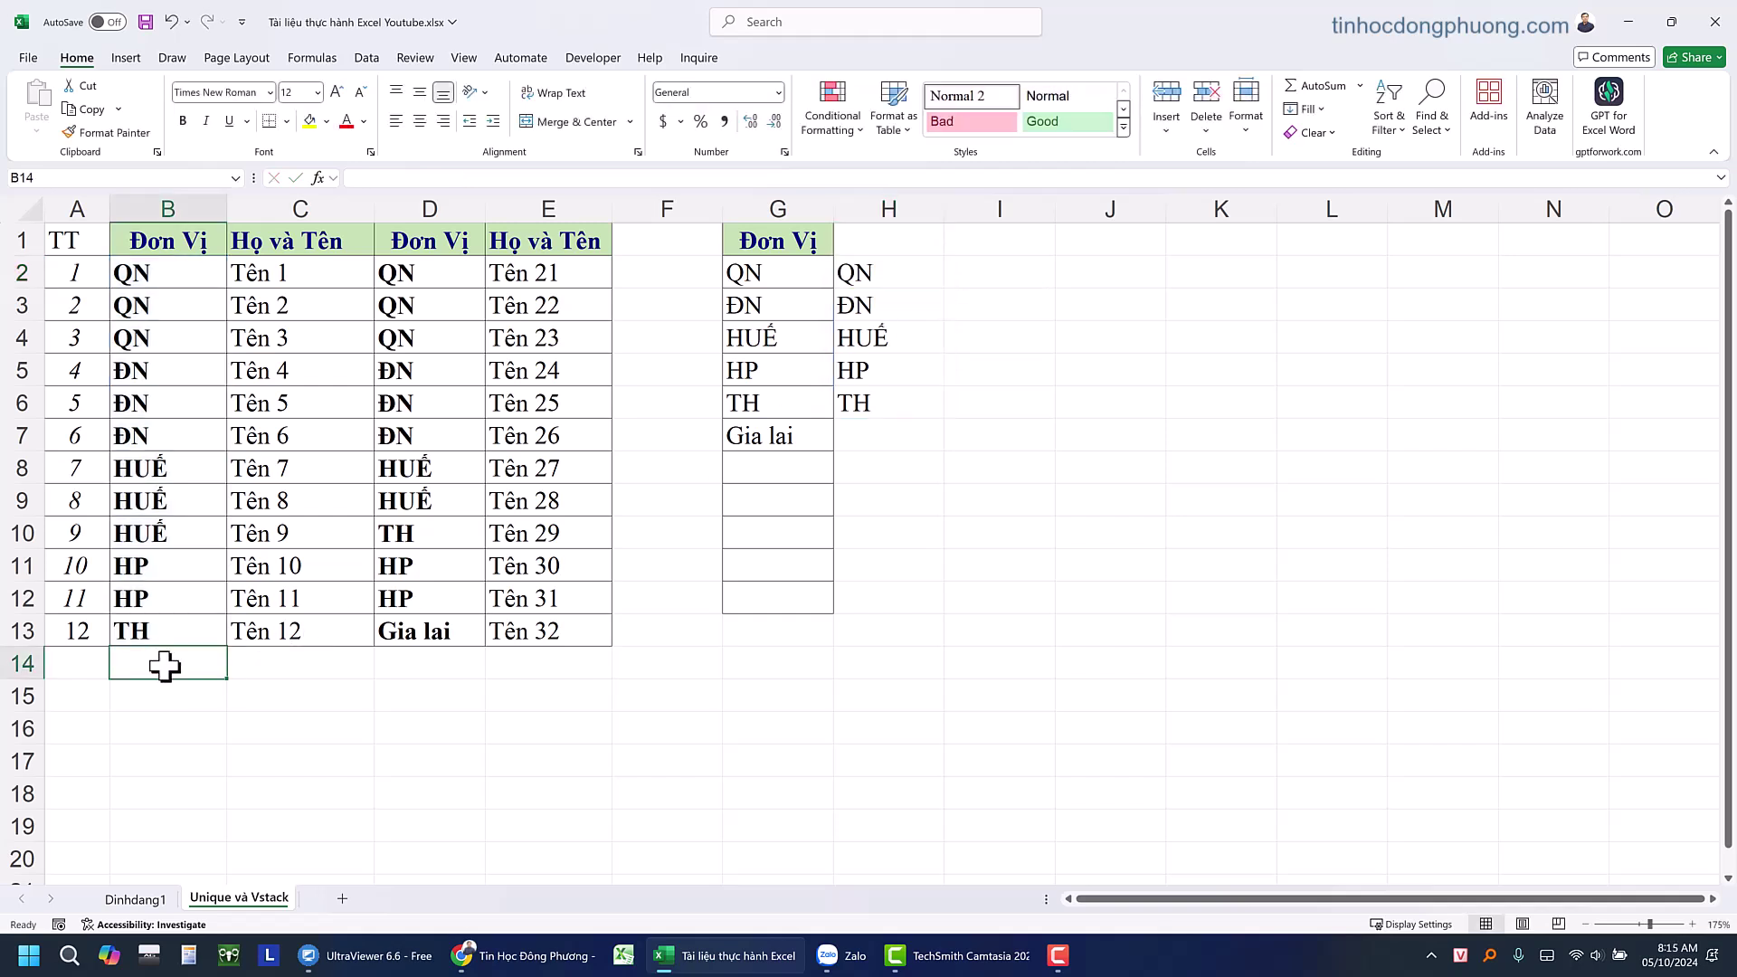
double_click(889, 272)
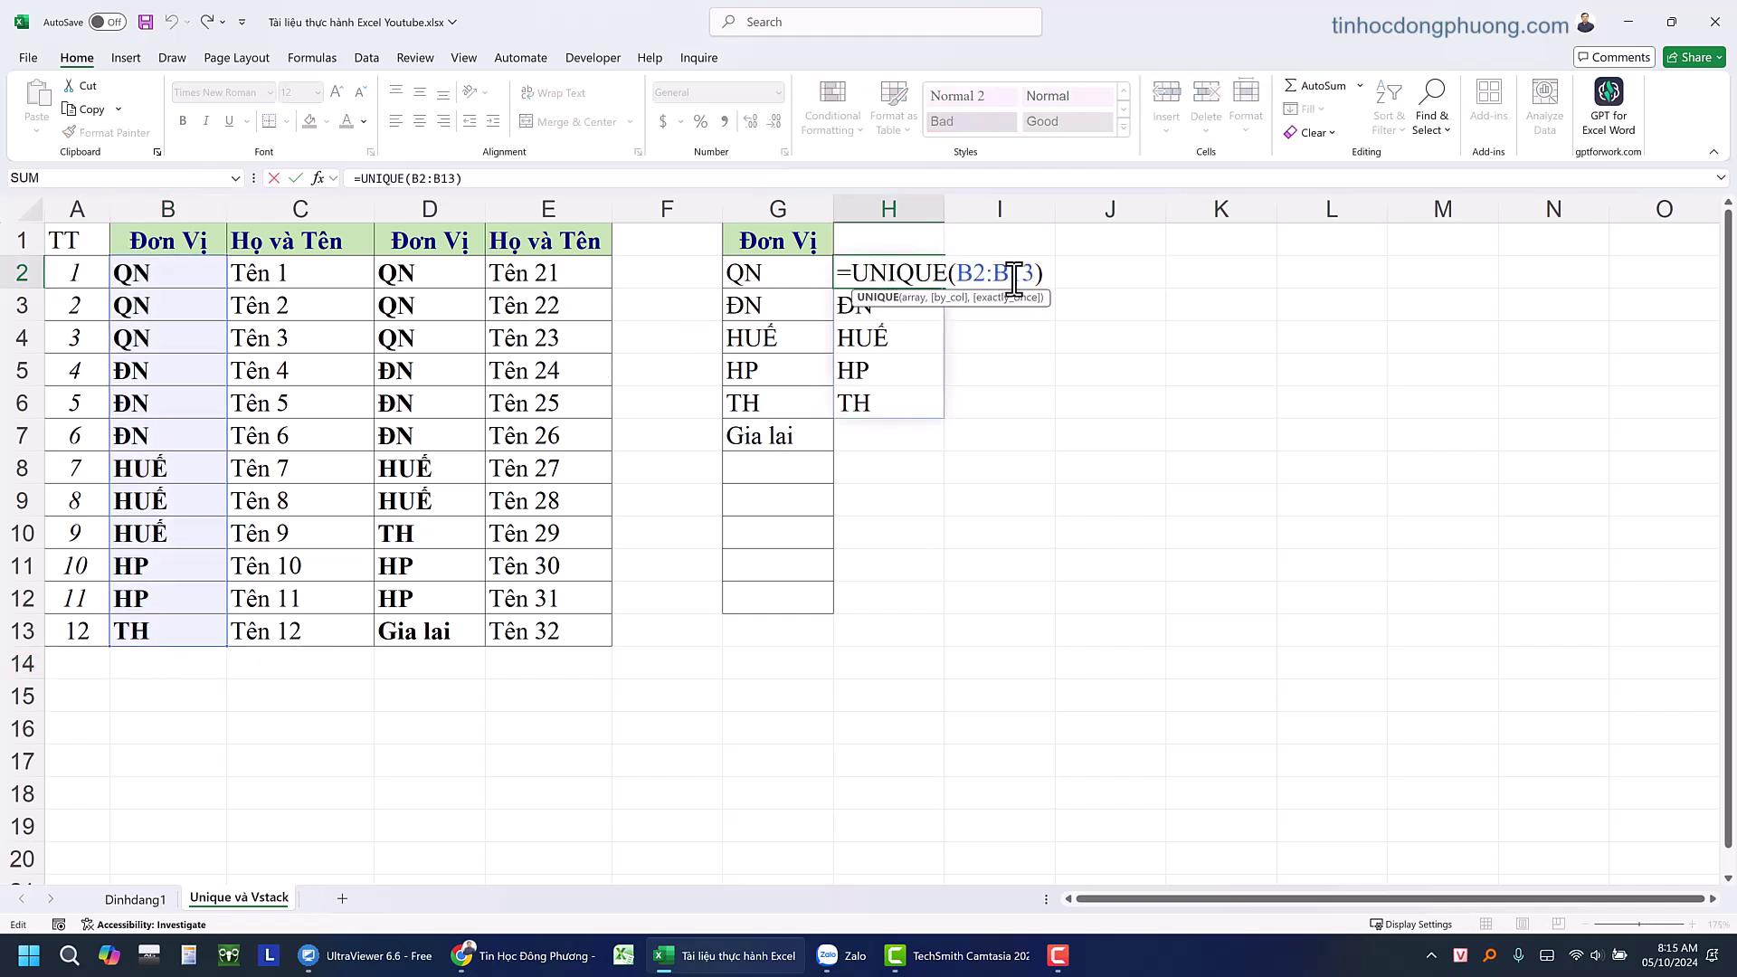
drag(1020, 272, 1035, 272)
text(0)
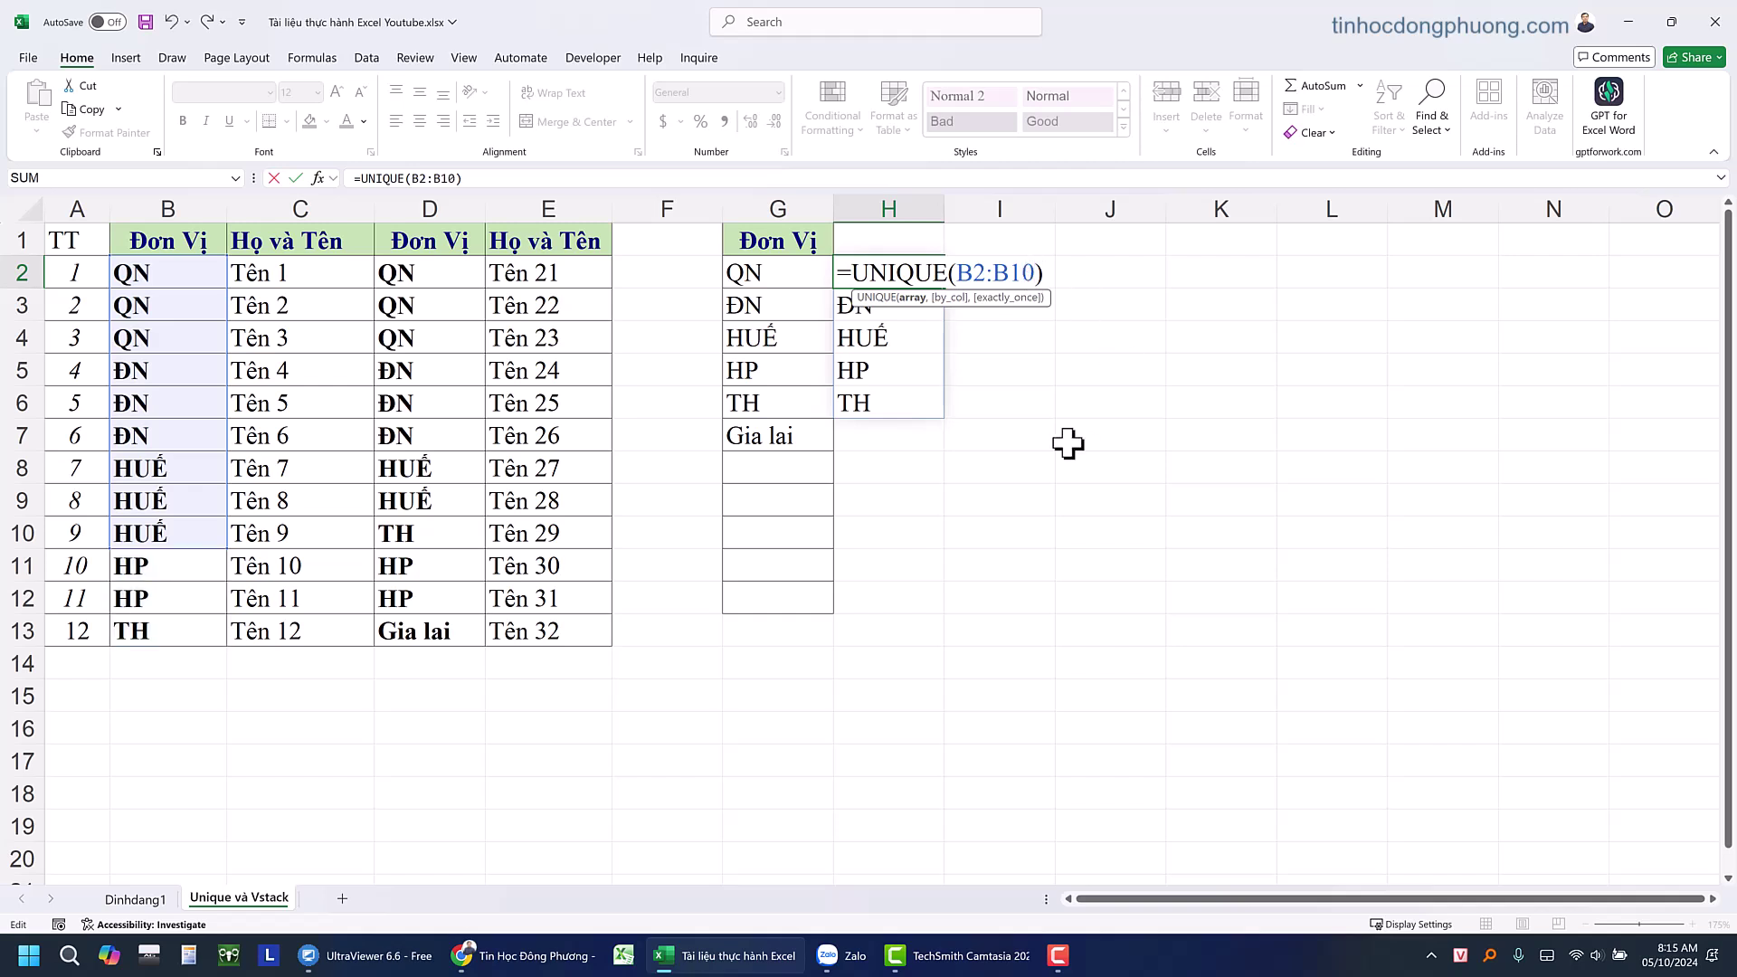
text(00)
key(Return)
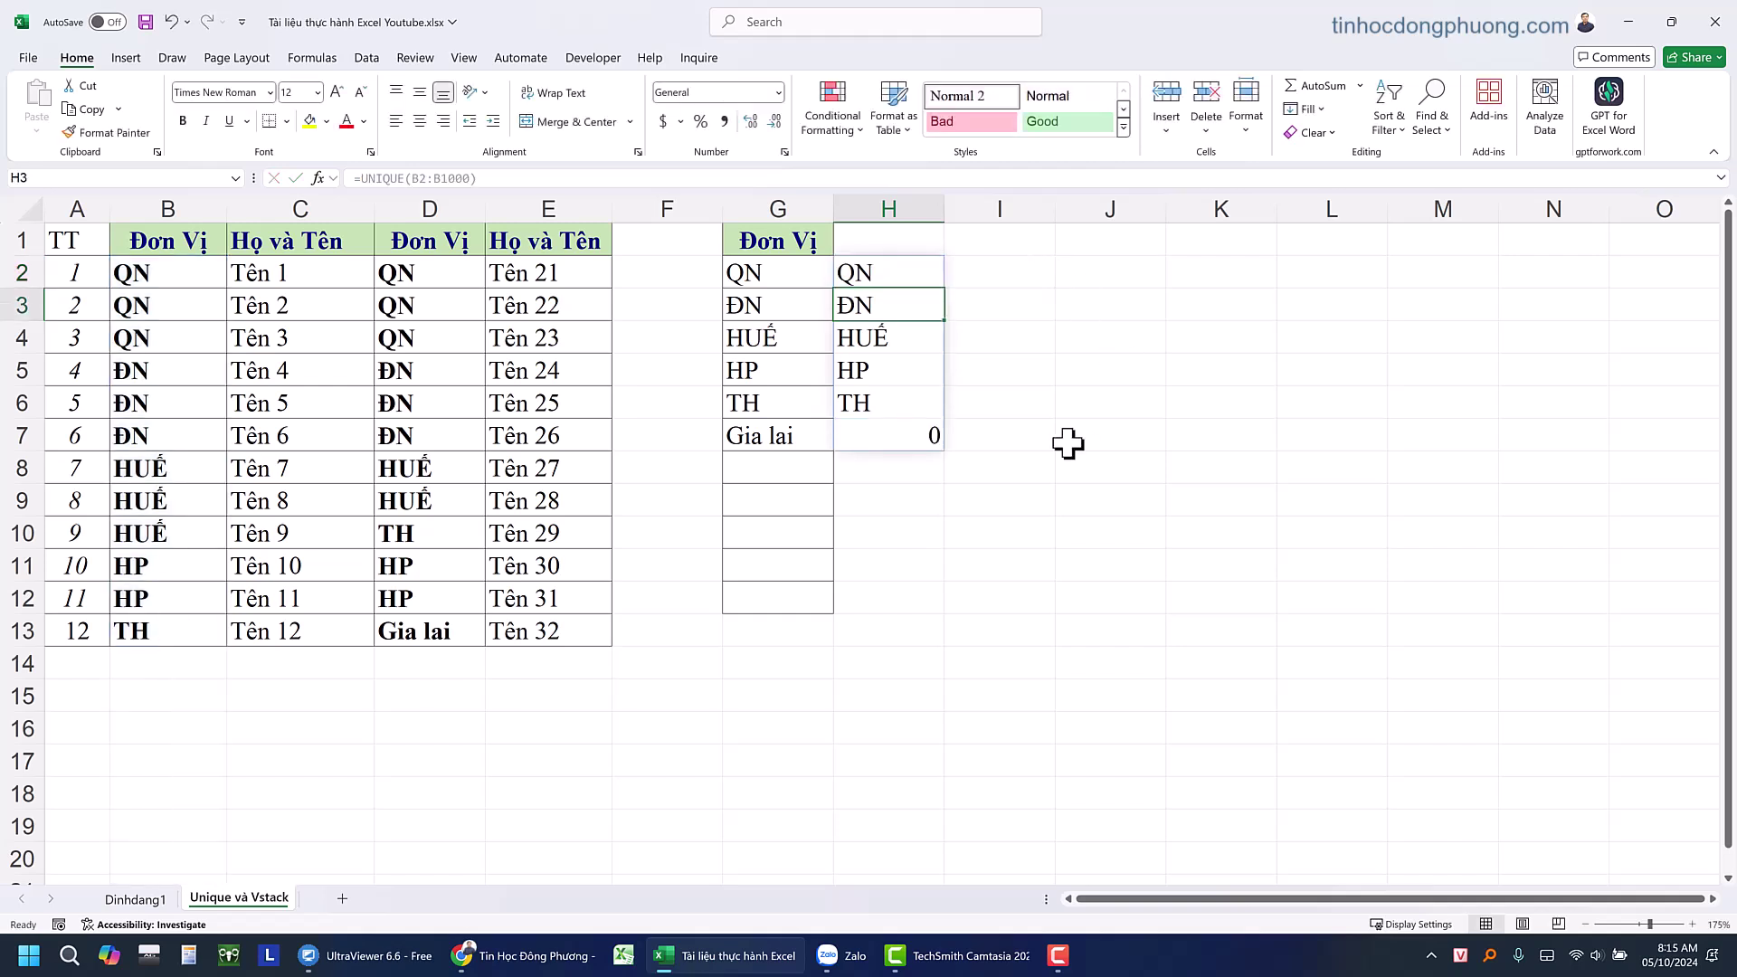
click(154, 674)
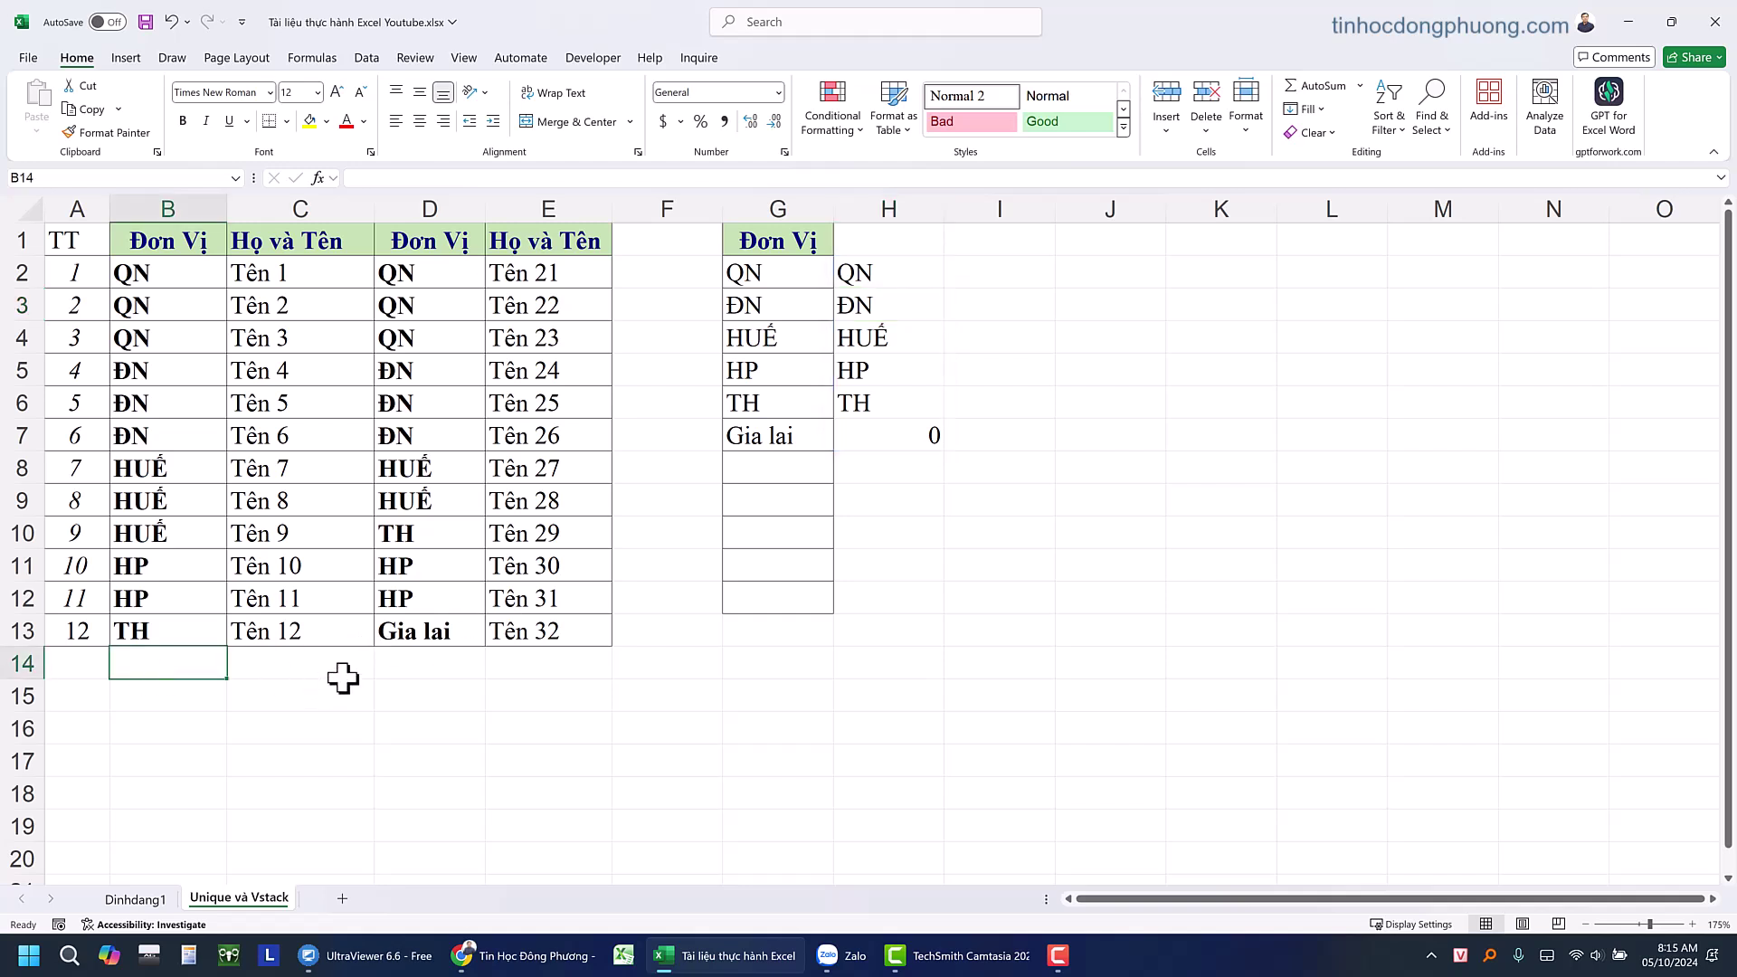
text(12)
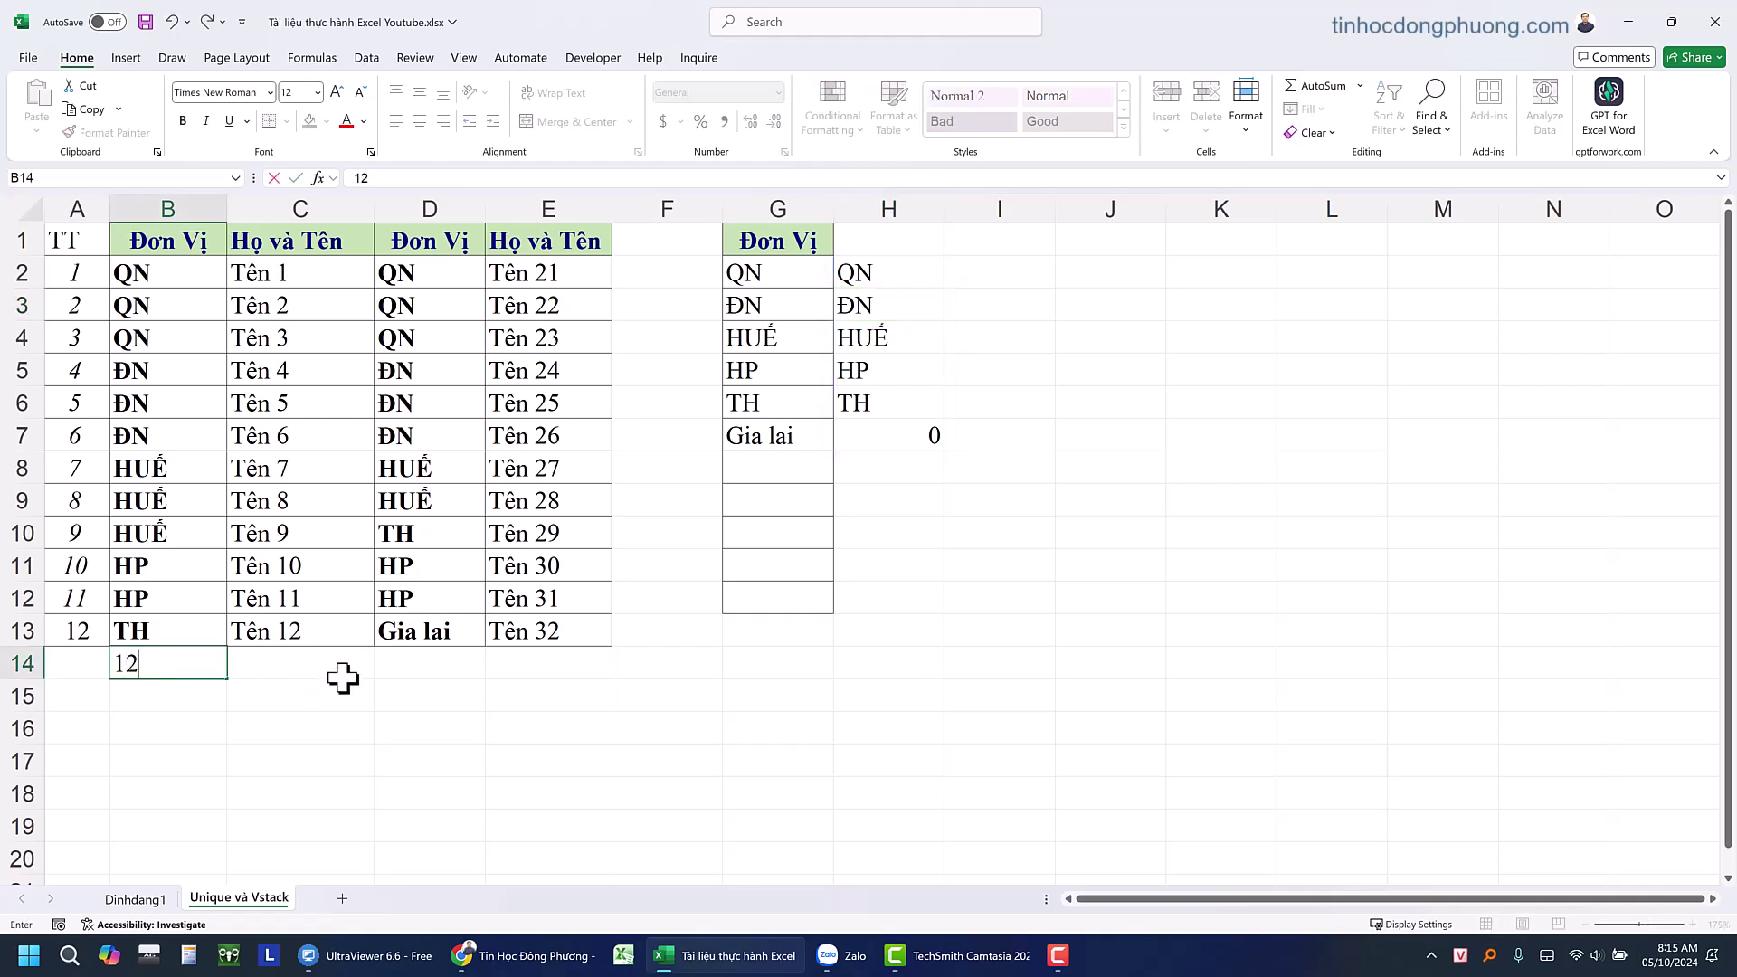
text(3)
key(Return)
click(869, 412)
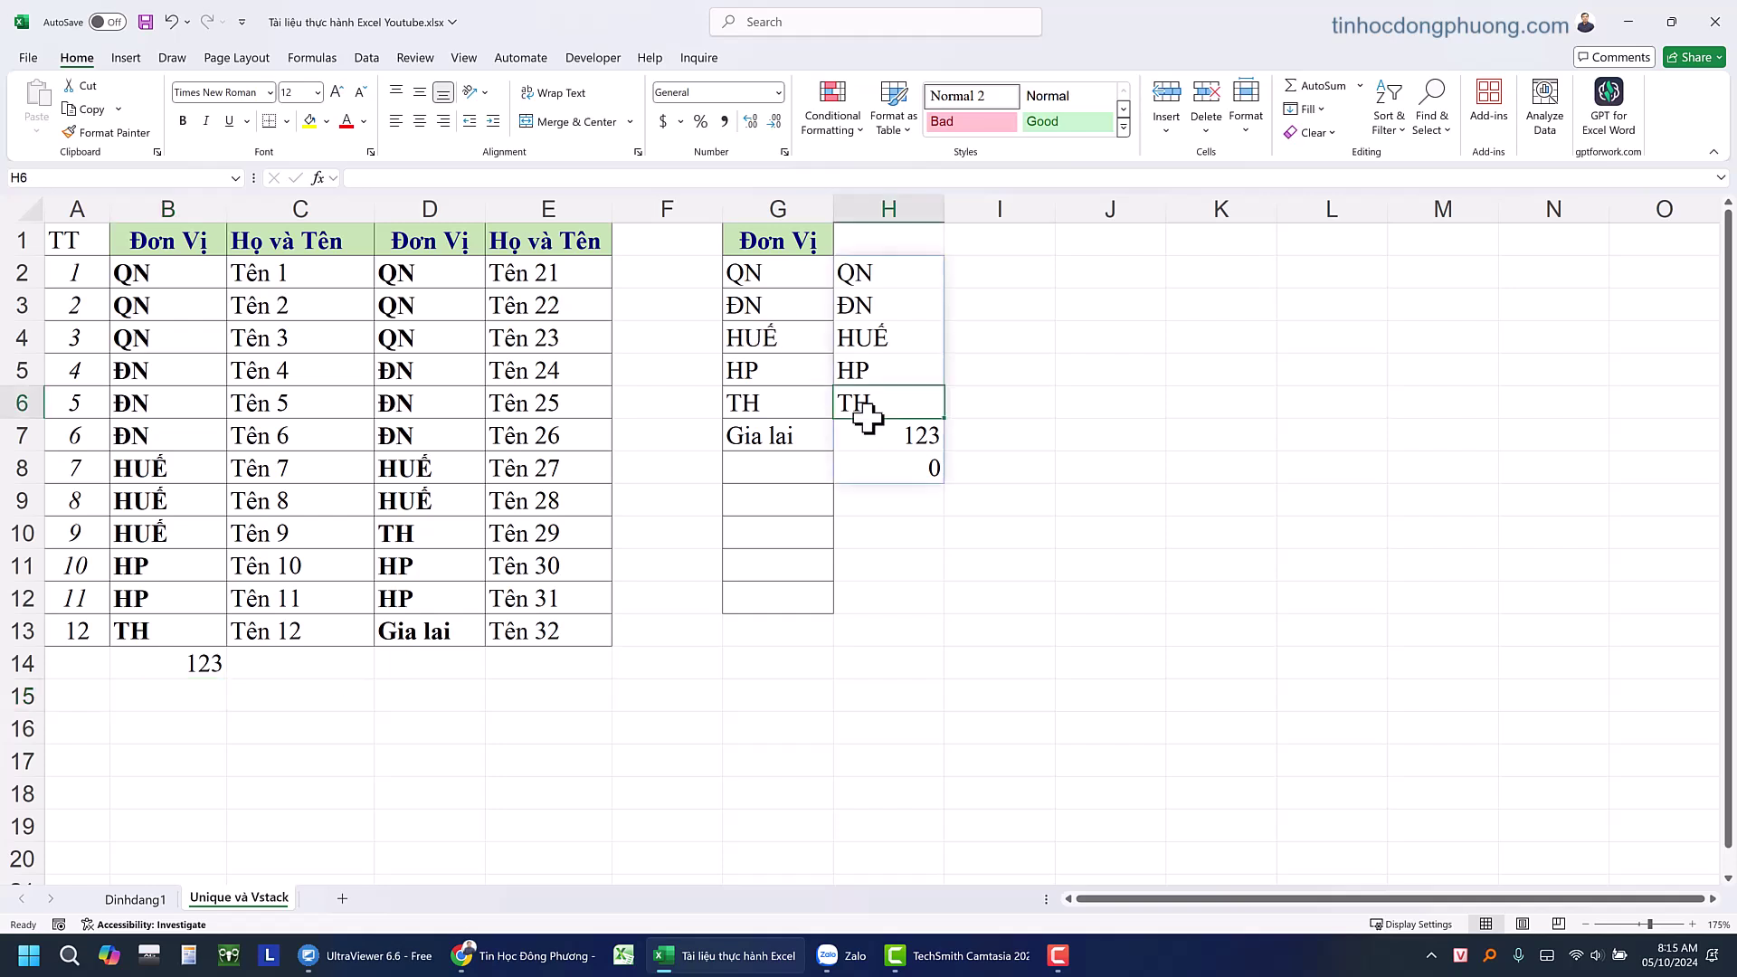
key(Down)
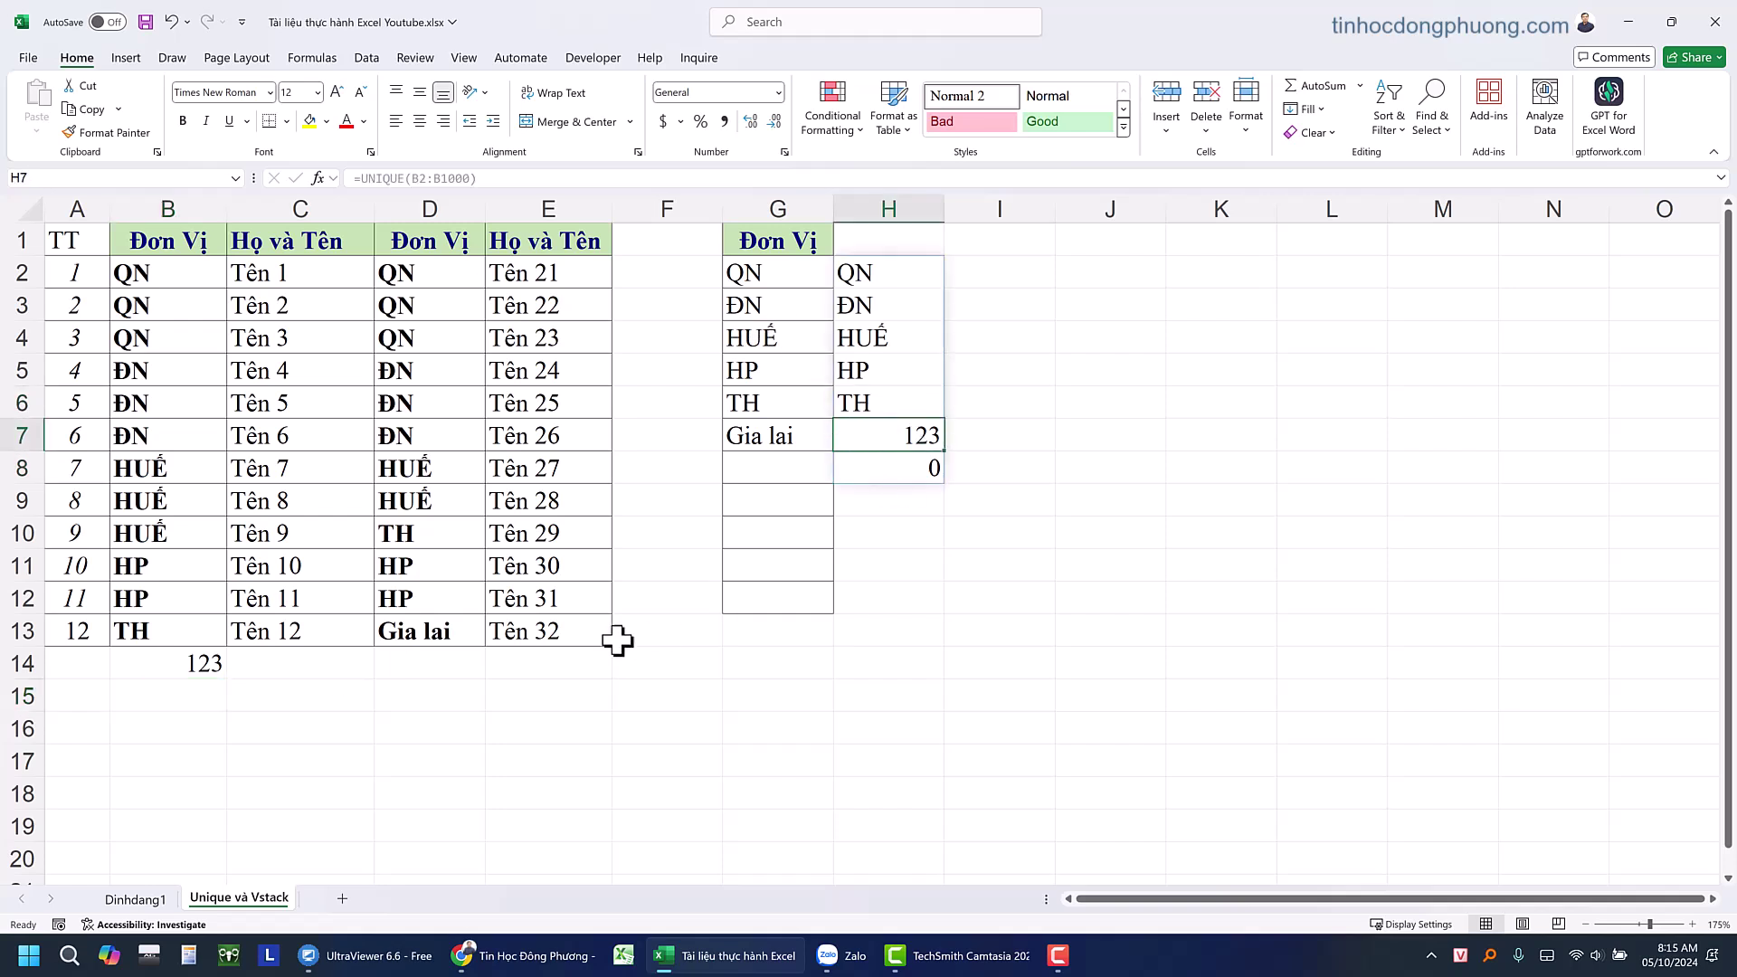
click(172, 705)
text(abc)
key(Return)
drag(172, 663, 194, 701)
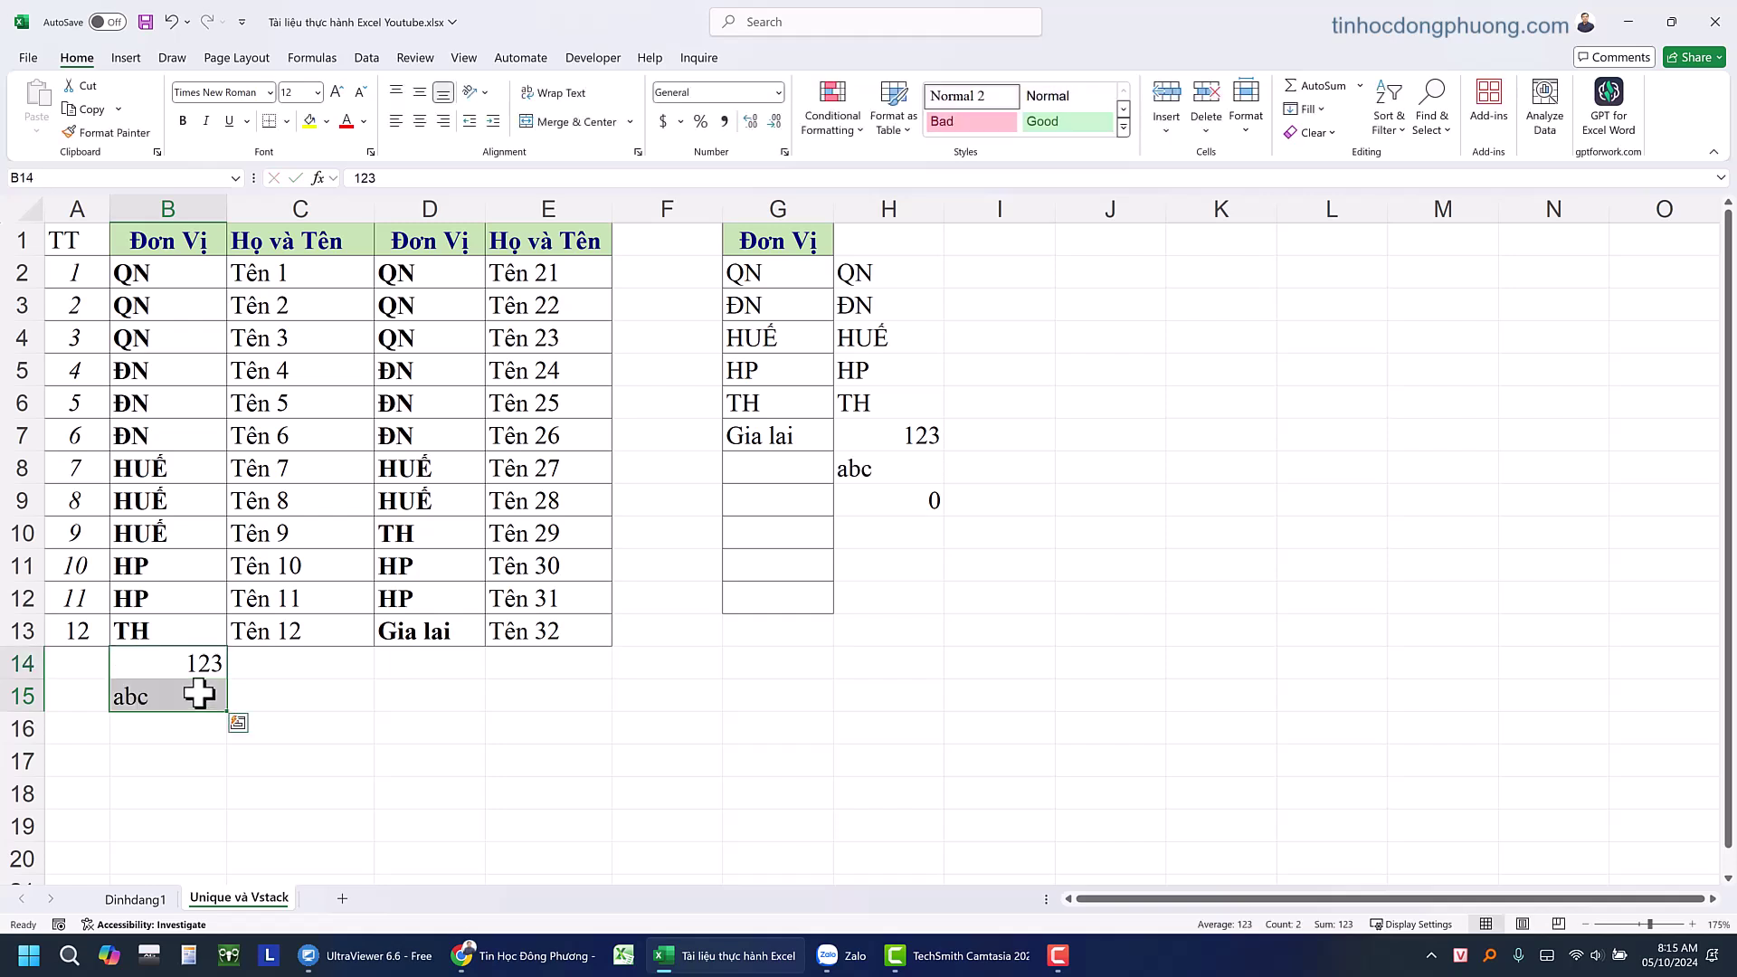
key(Delete)
click(905, 282)
double_click(905, 281)
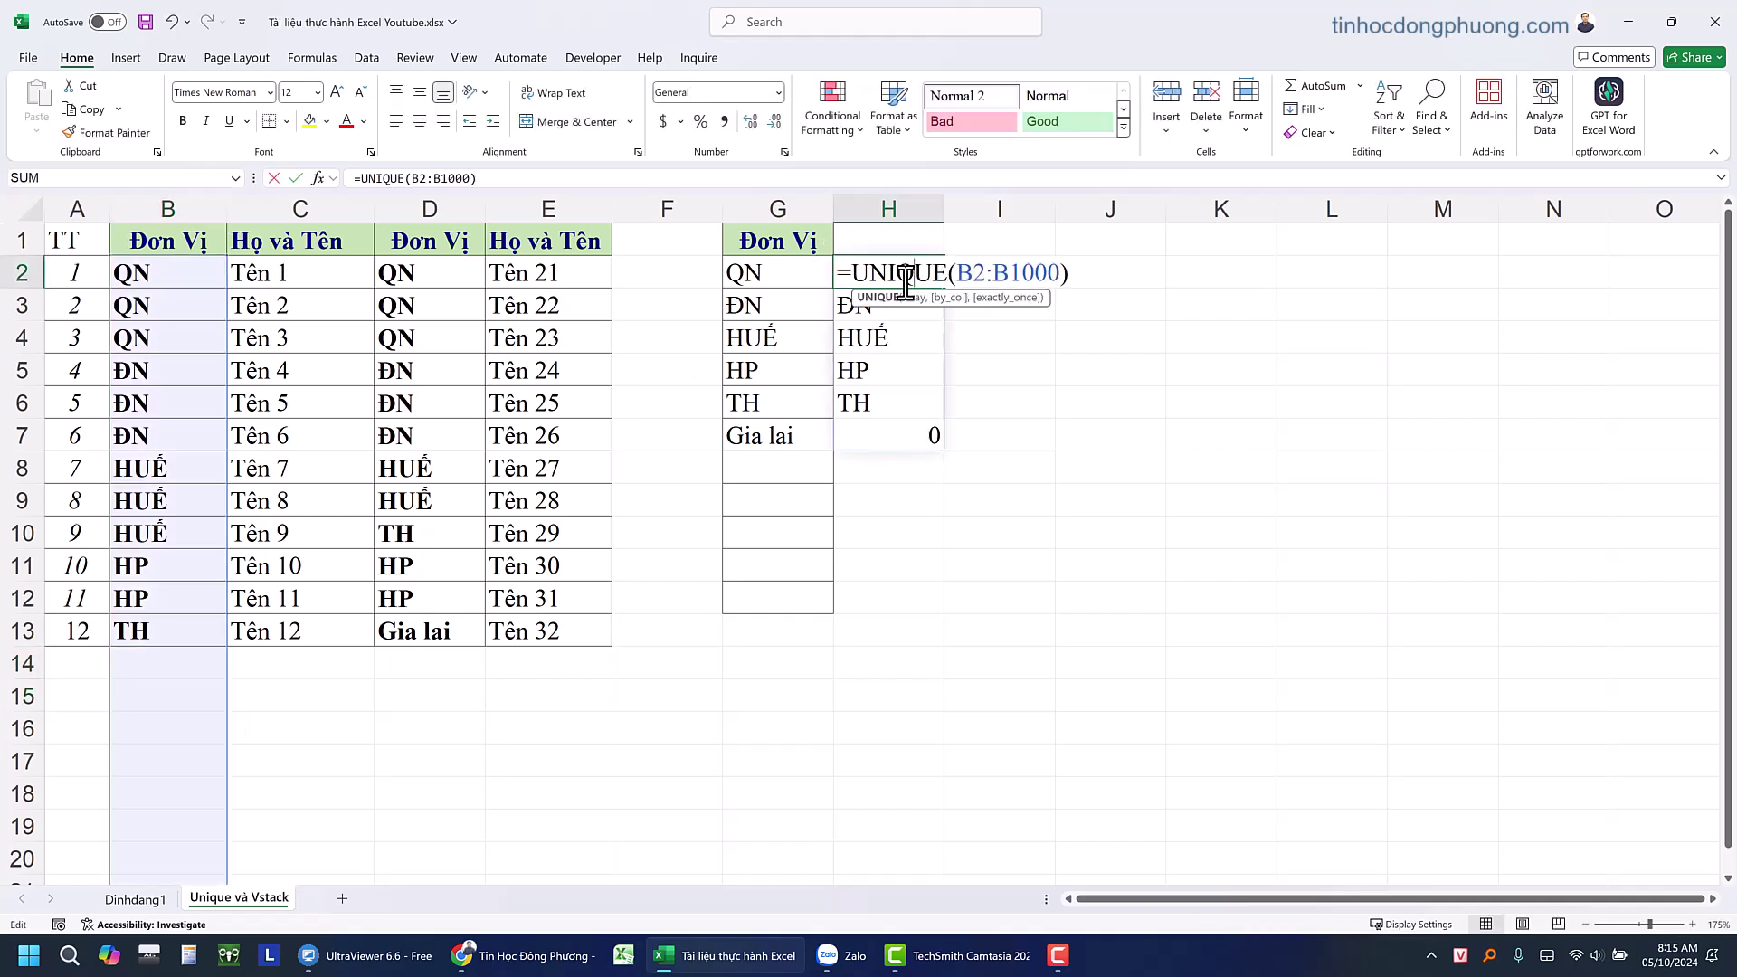
key(Escape)
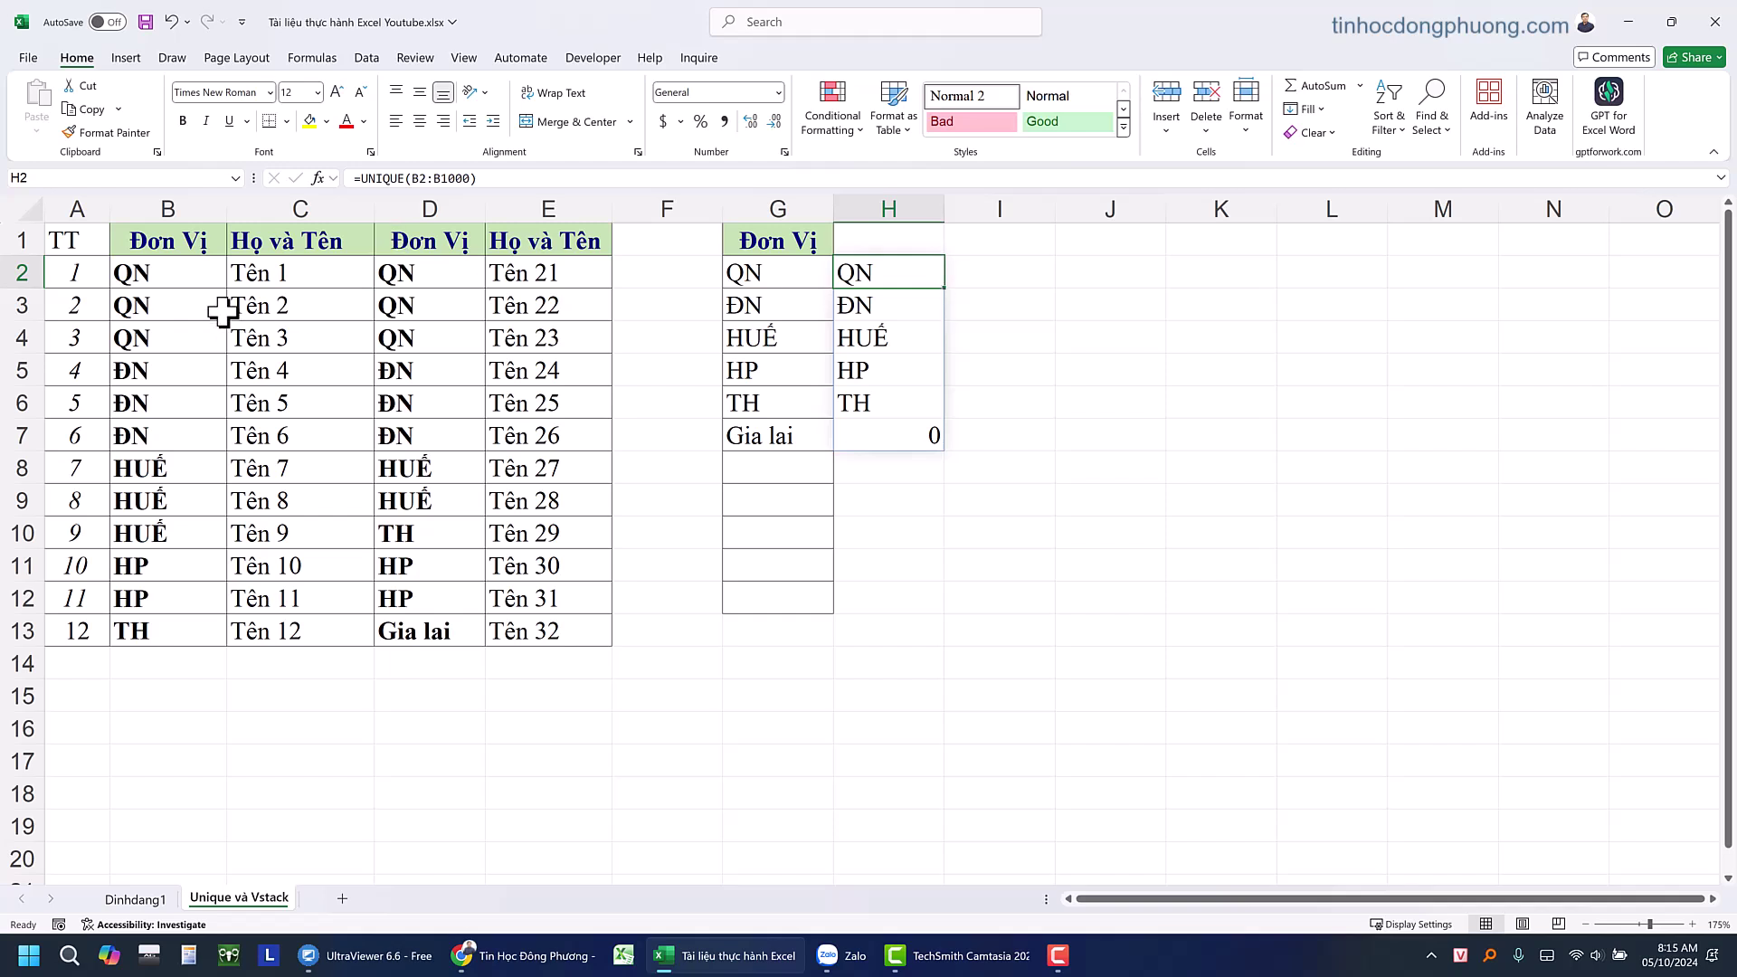
click(167, 209)
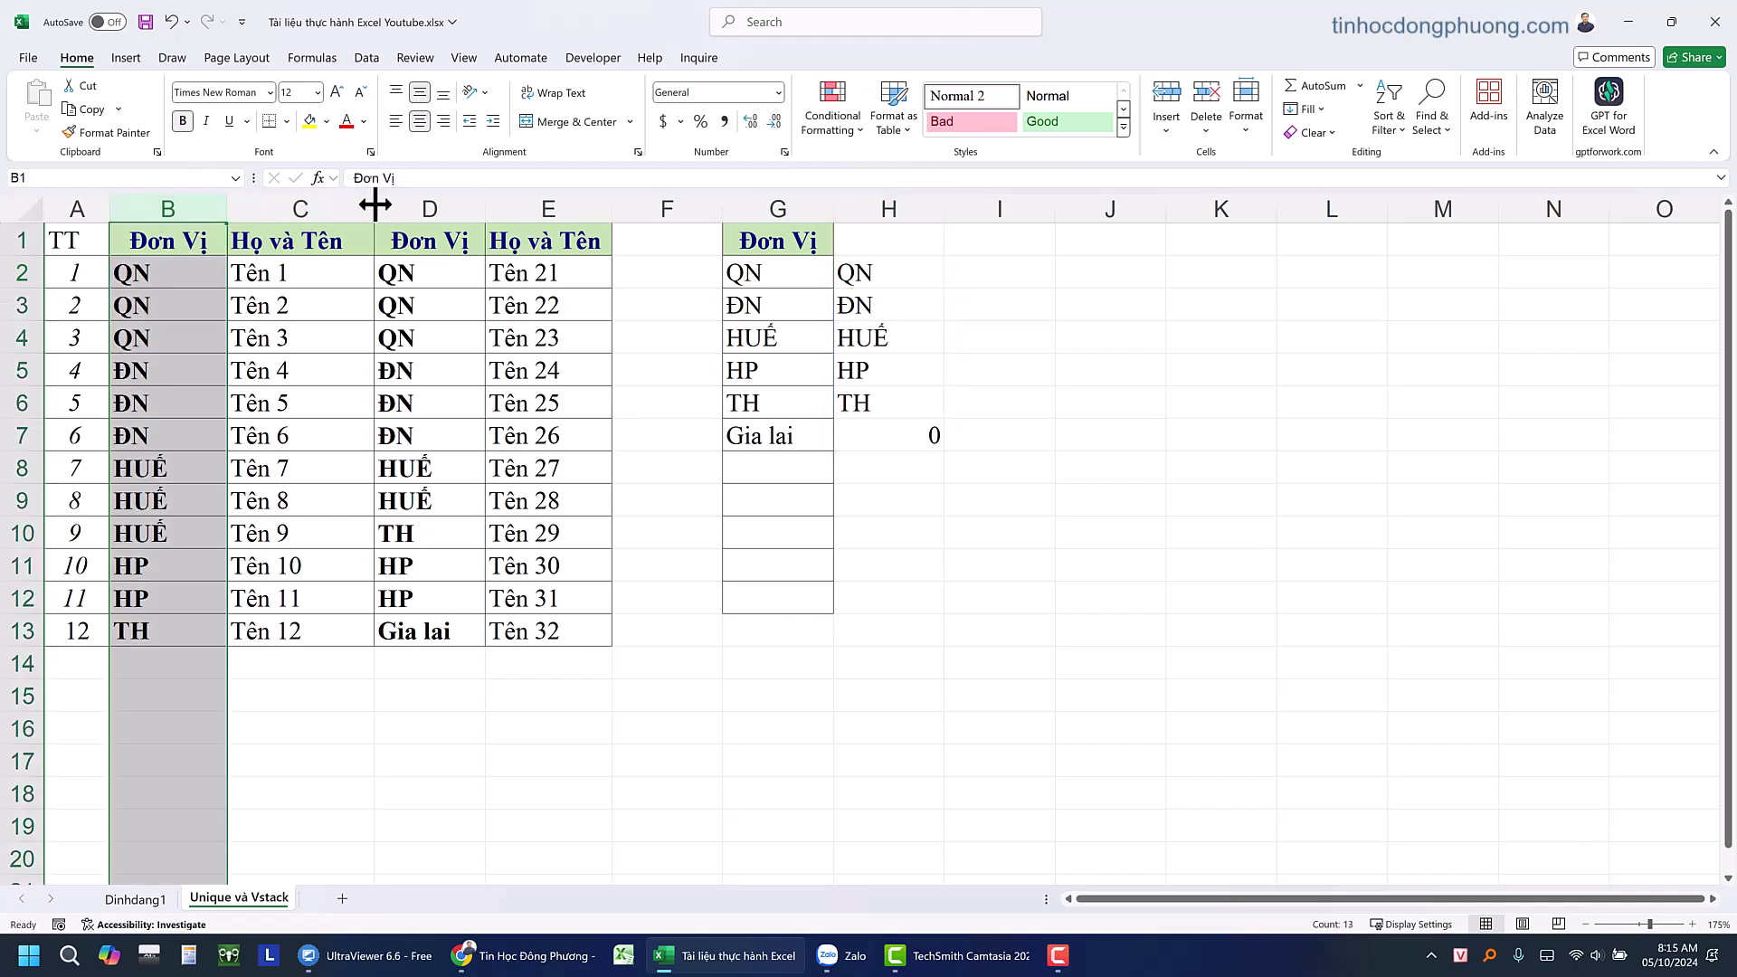
click(412, 211)
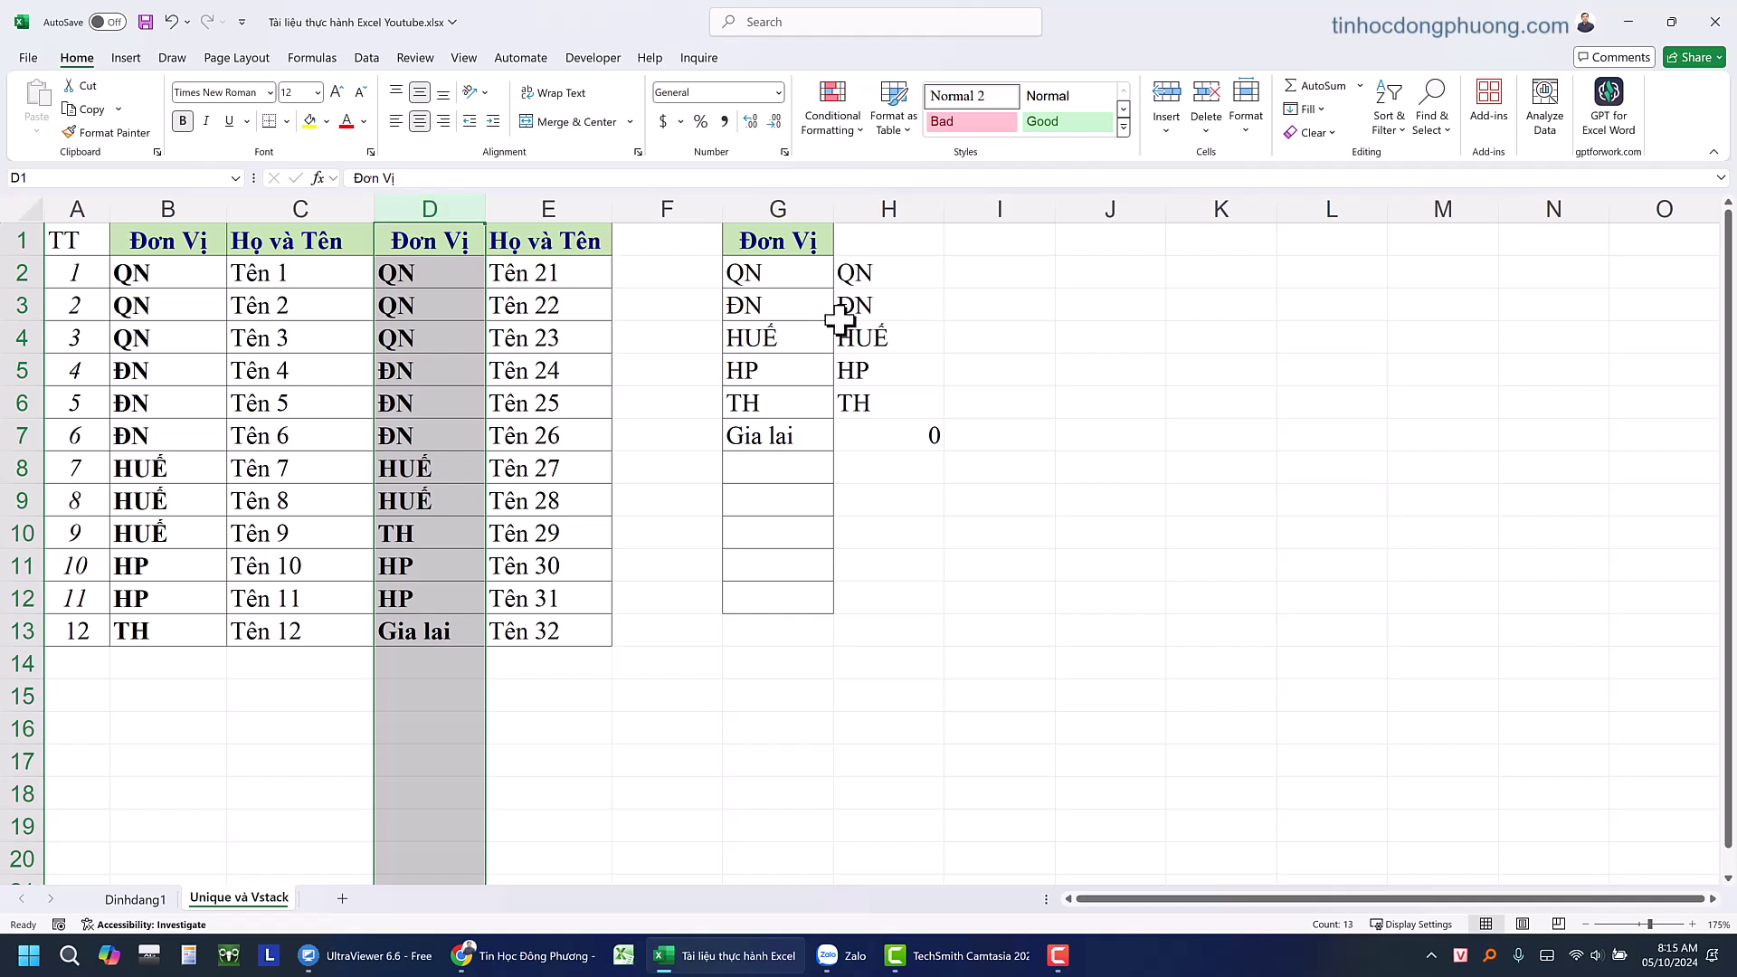
drag(920, 268, 892, 443)
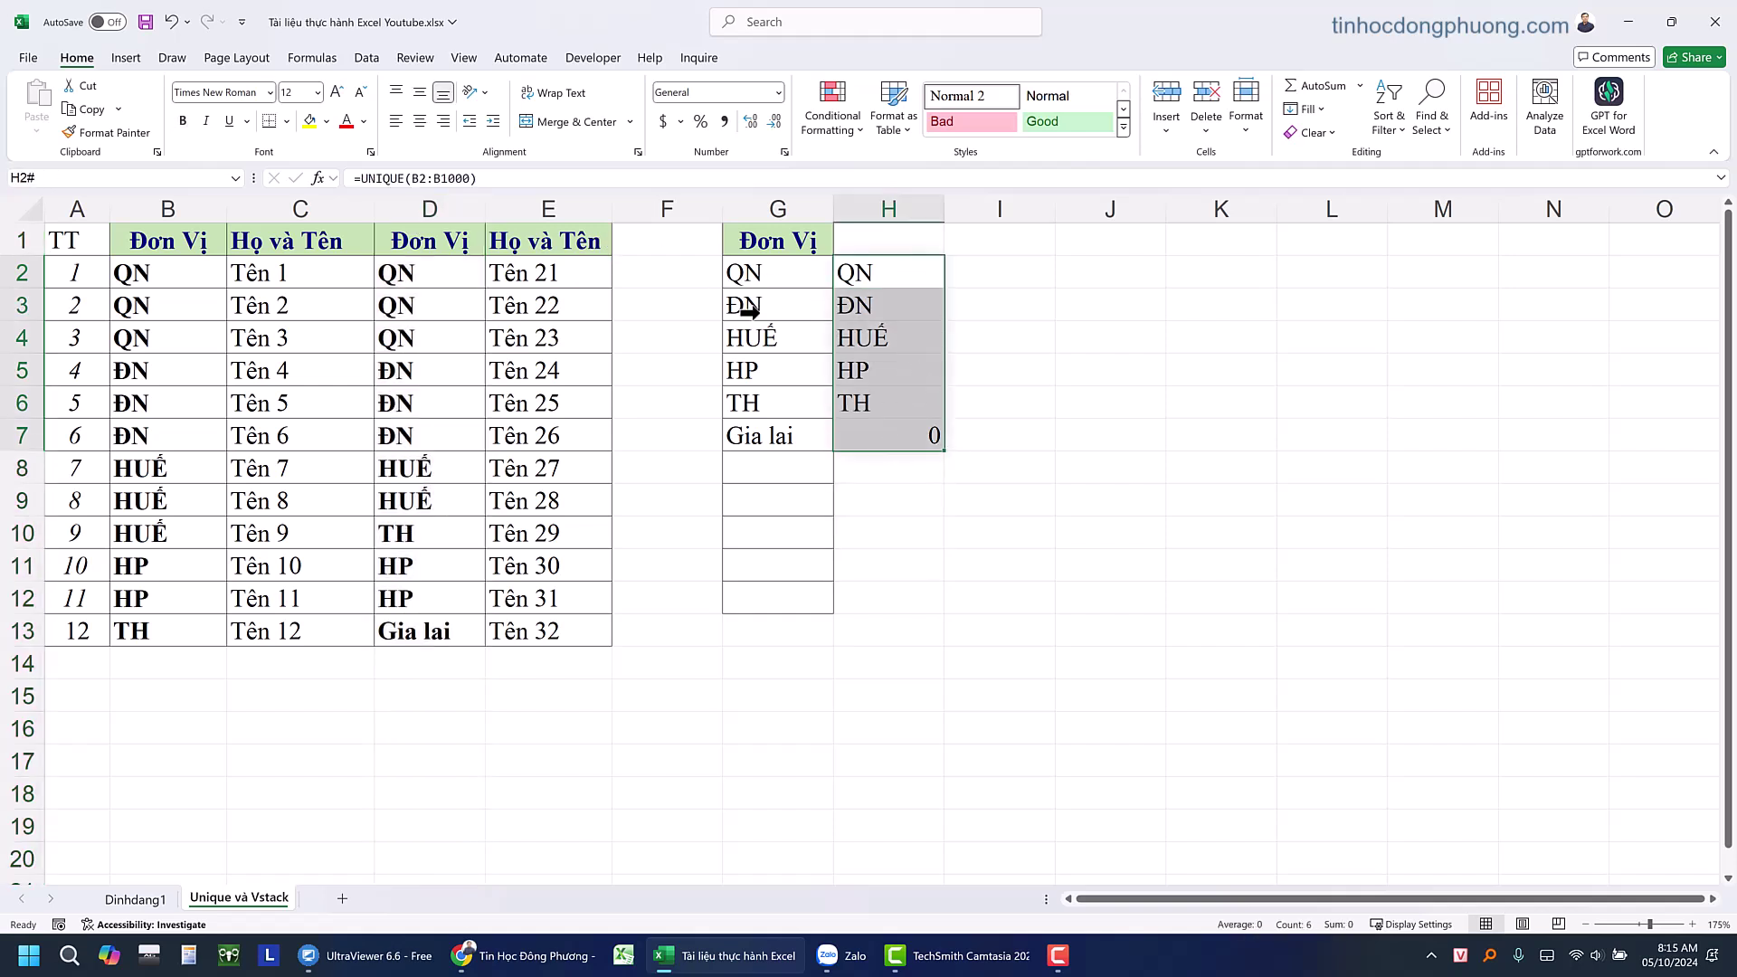
click(1025, 284)
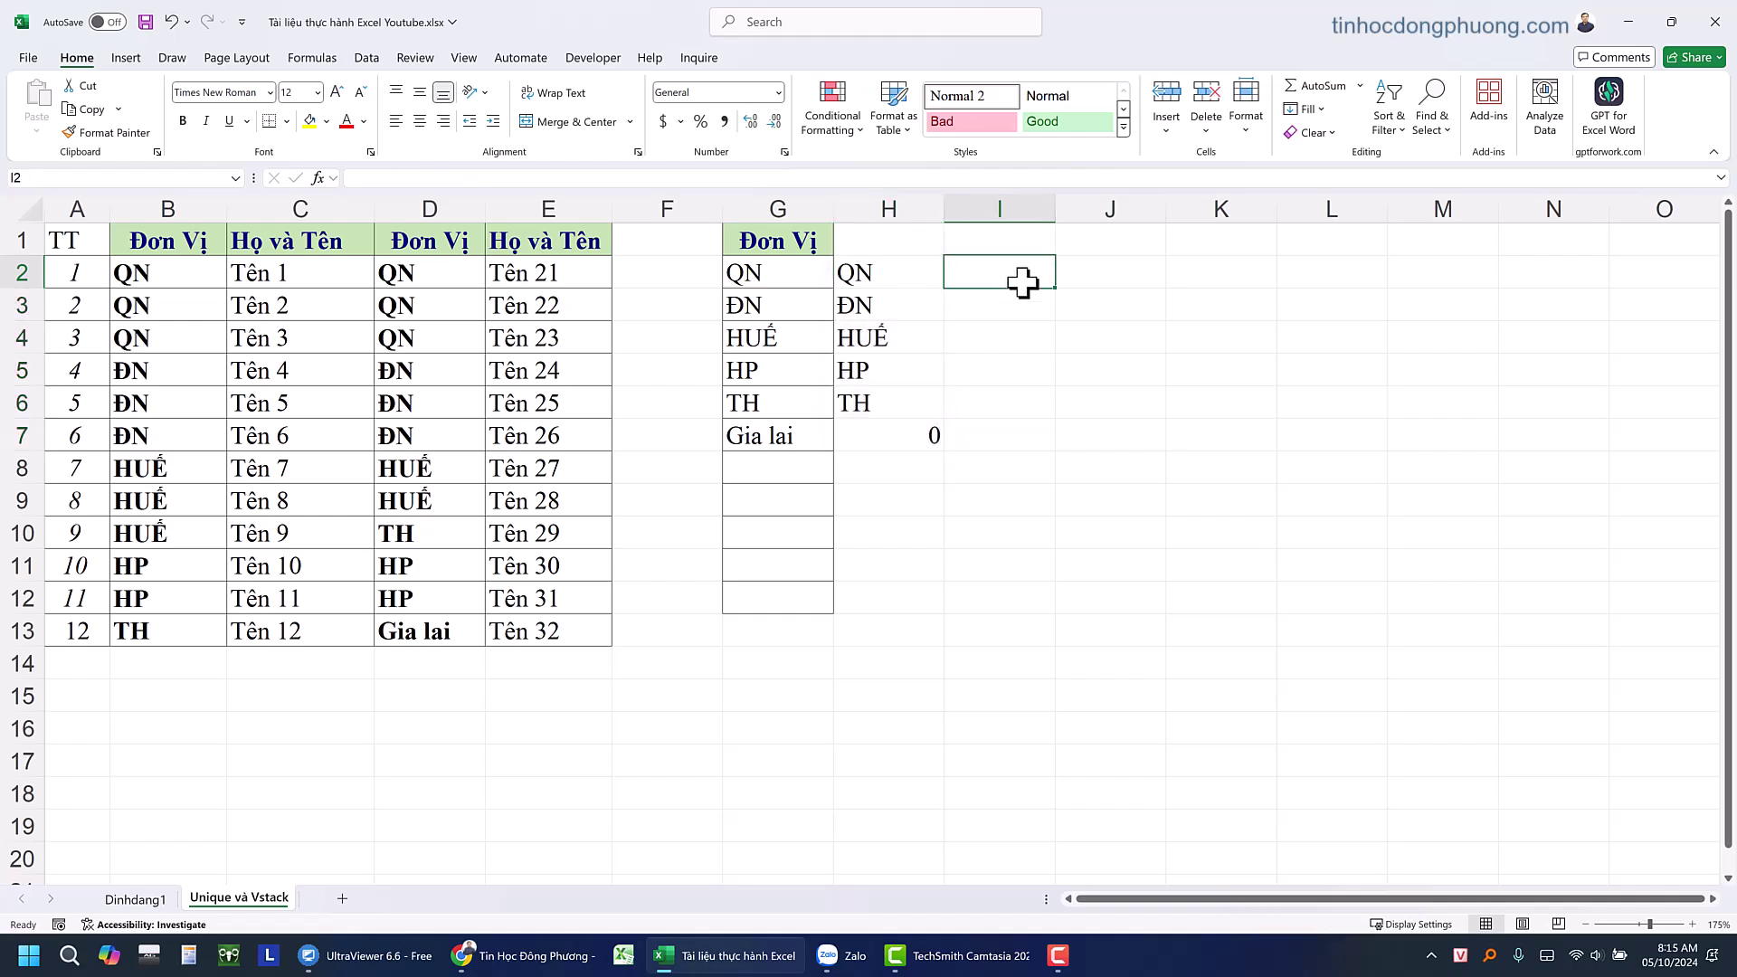
Enter =VSTACK(B2:B13,D2:D13) in I2 to stack both unit columns
text(=vst)
key(Tab)
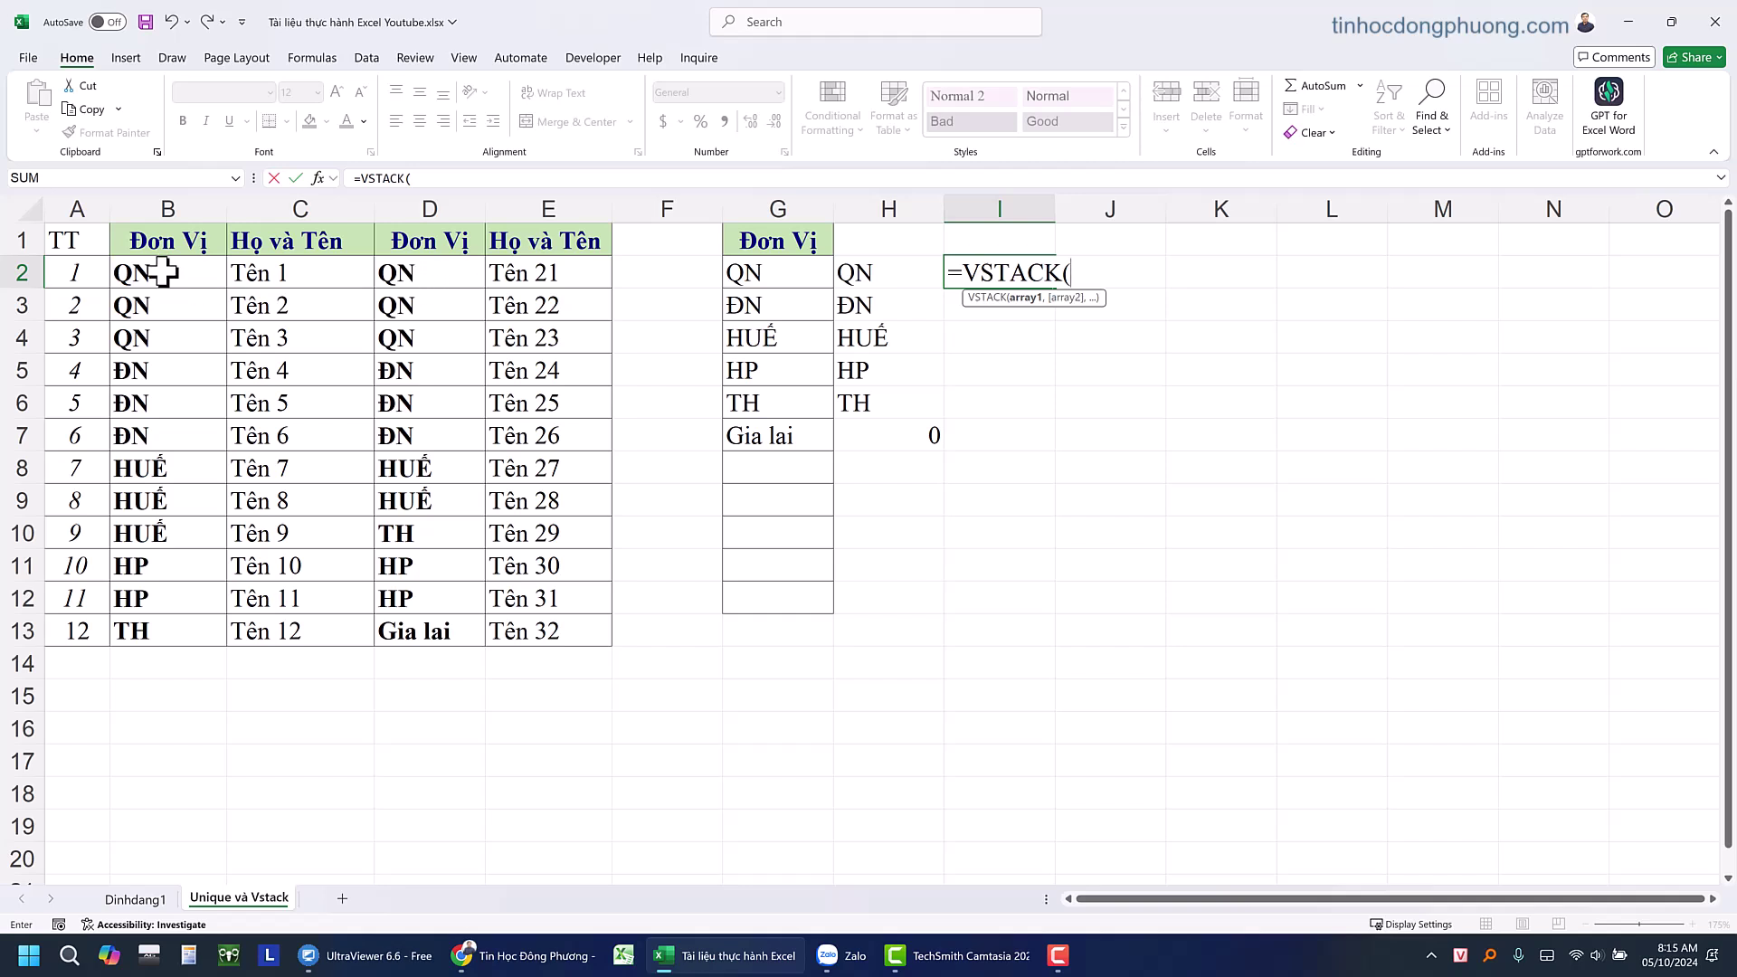
drag(163, 271, 171, 631)
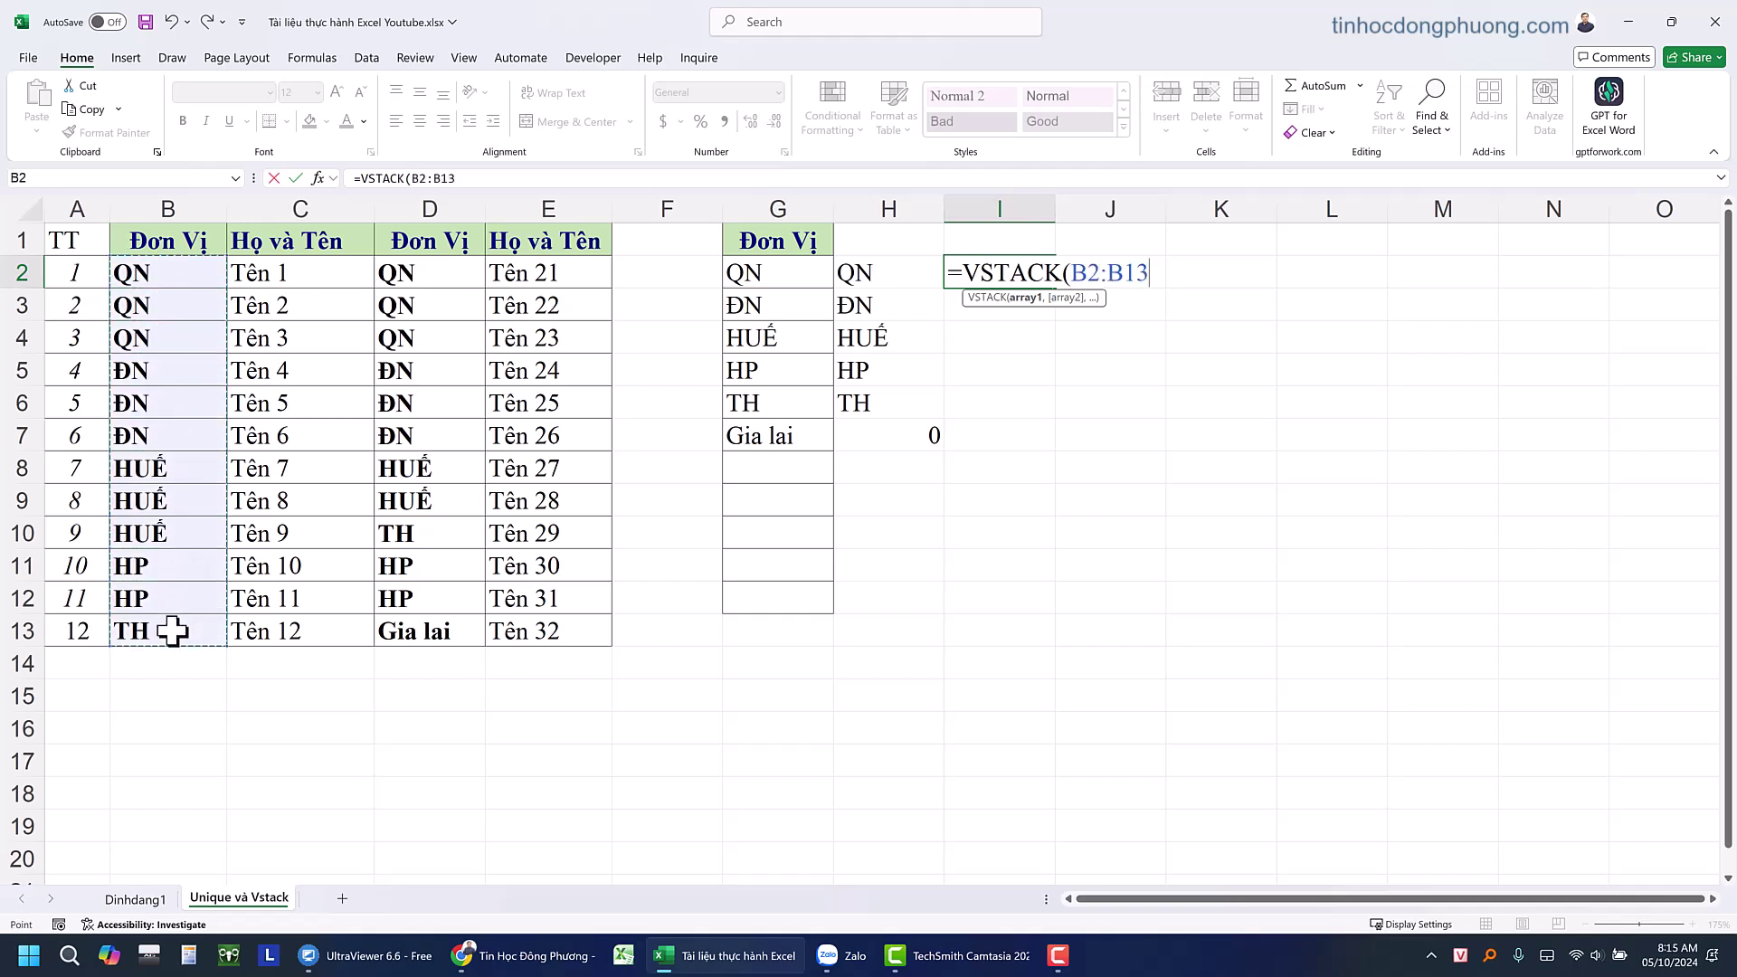
text(,)
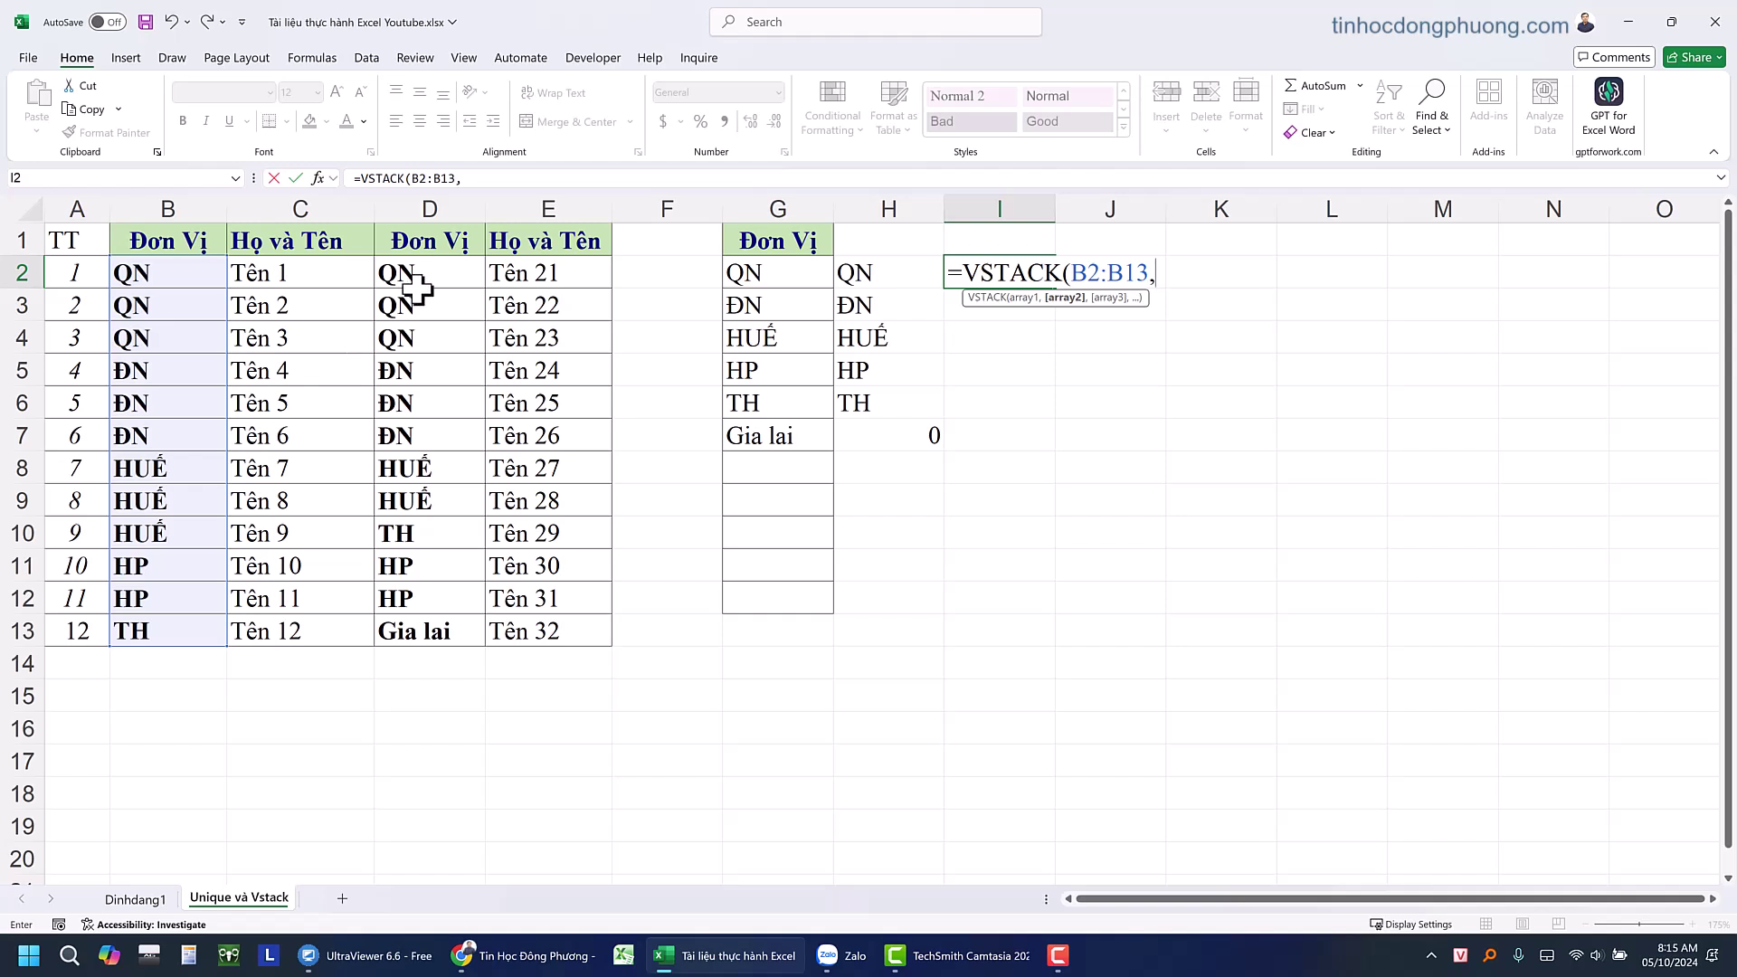
drag(412, 276, 427, 631)
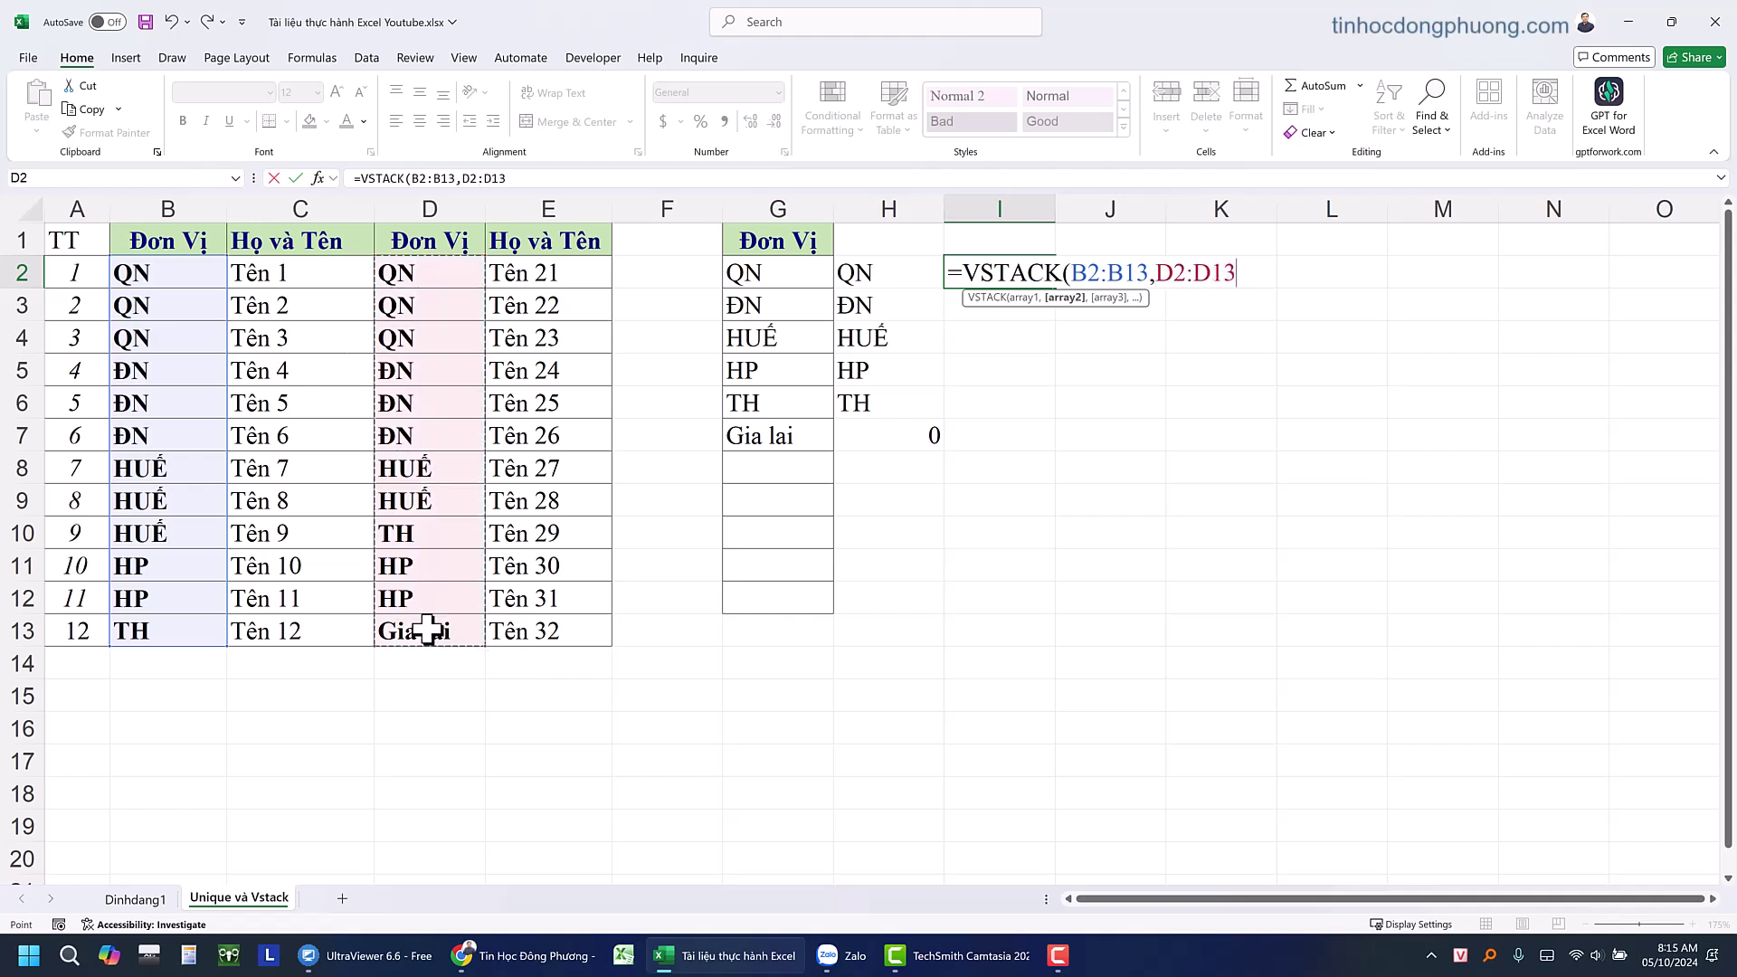
key(Return)
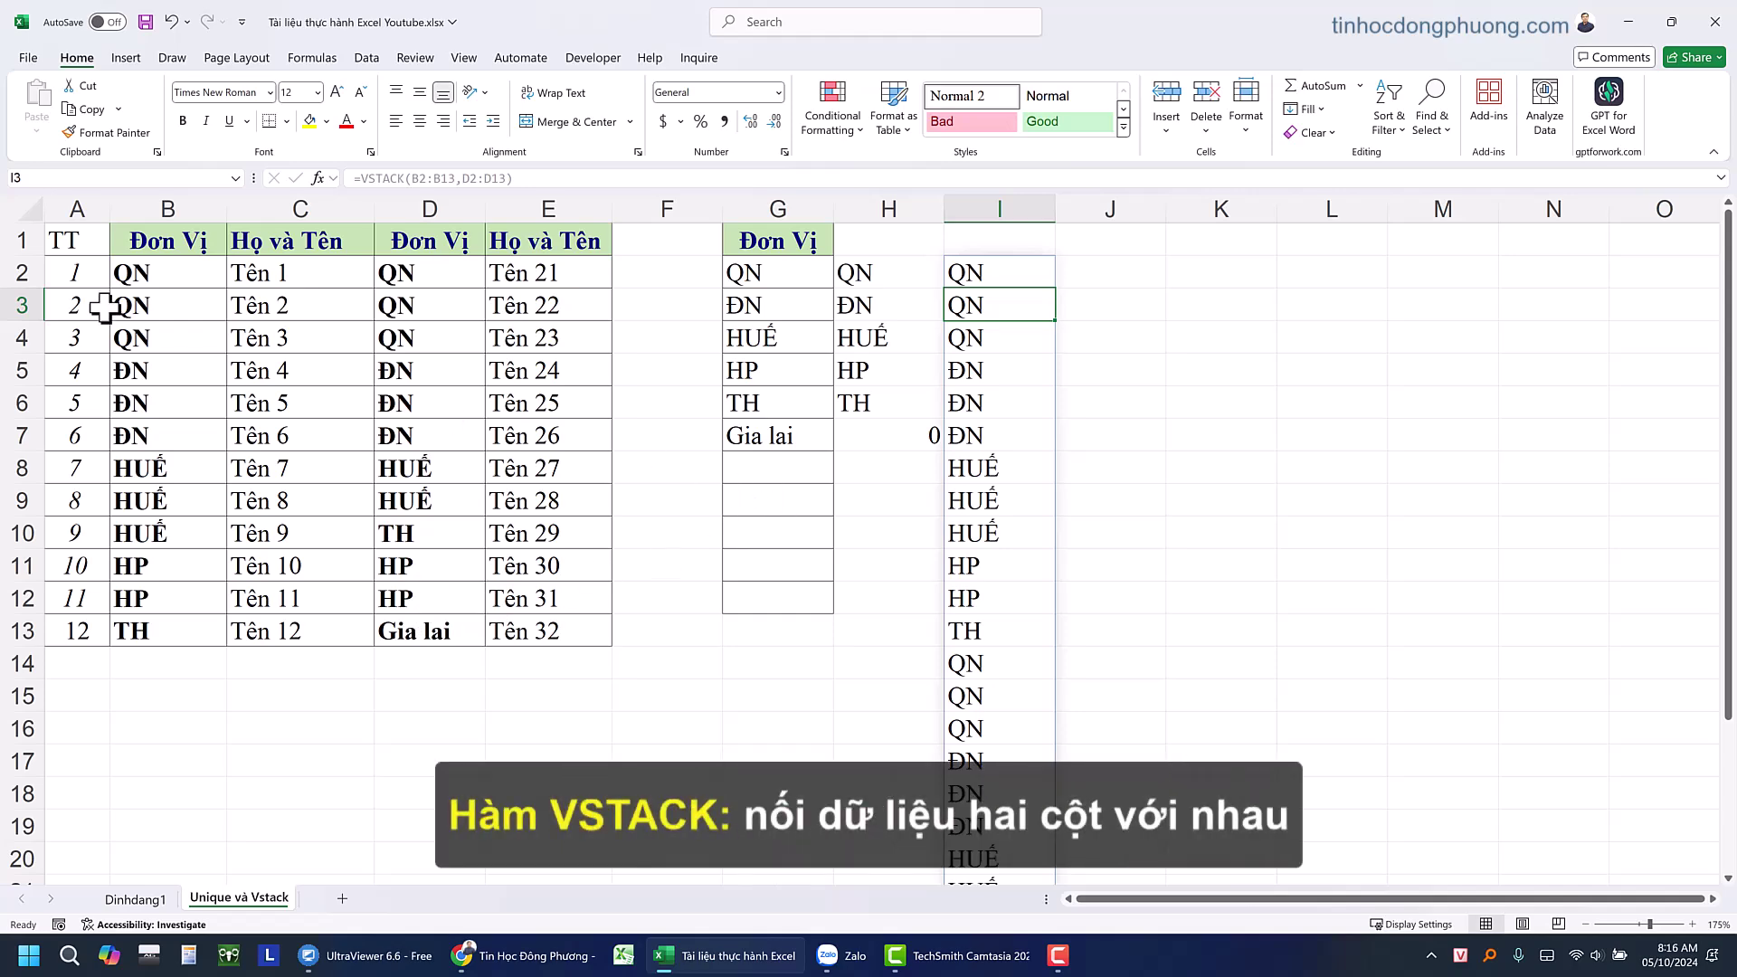
Review the stacked list down to I25 and reopen I2's formula for editing
scroll(1007, 470, down, 4)
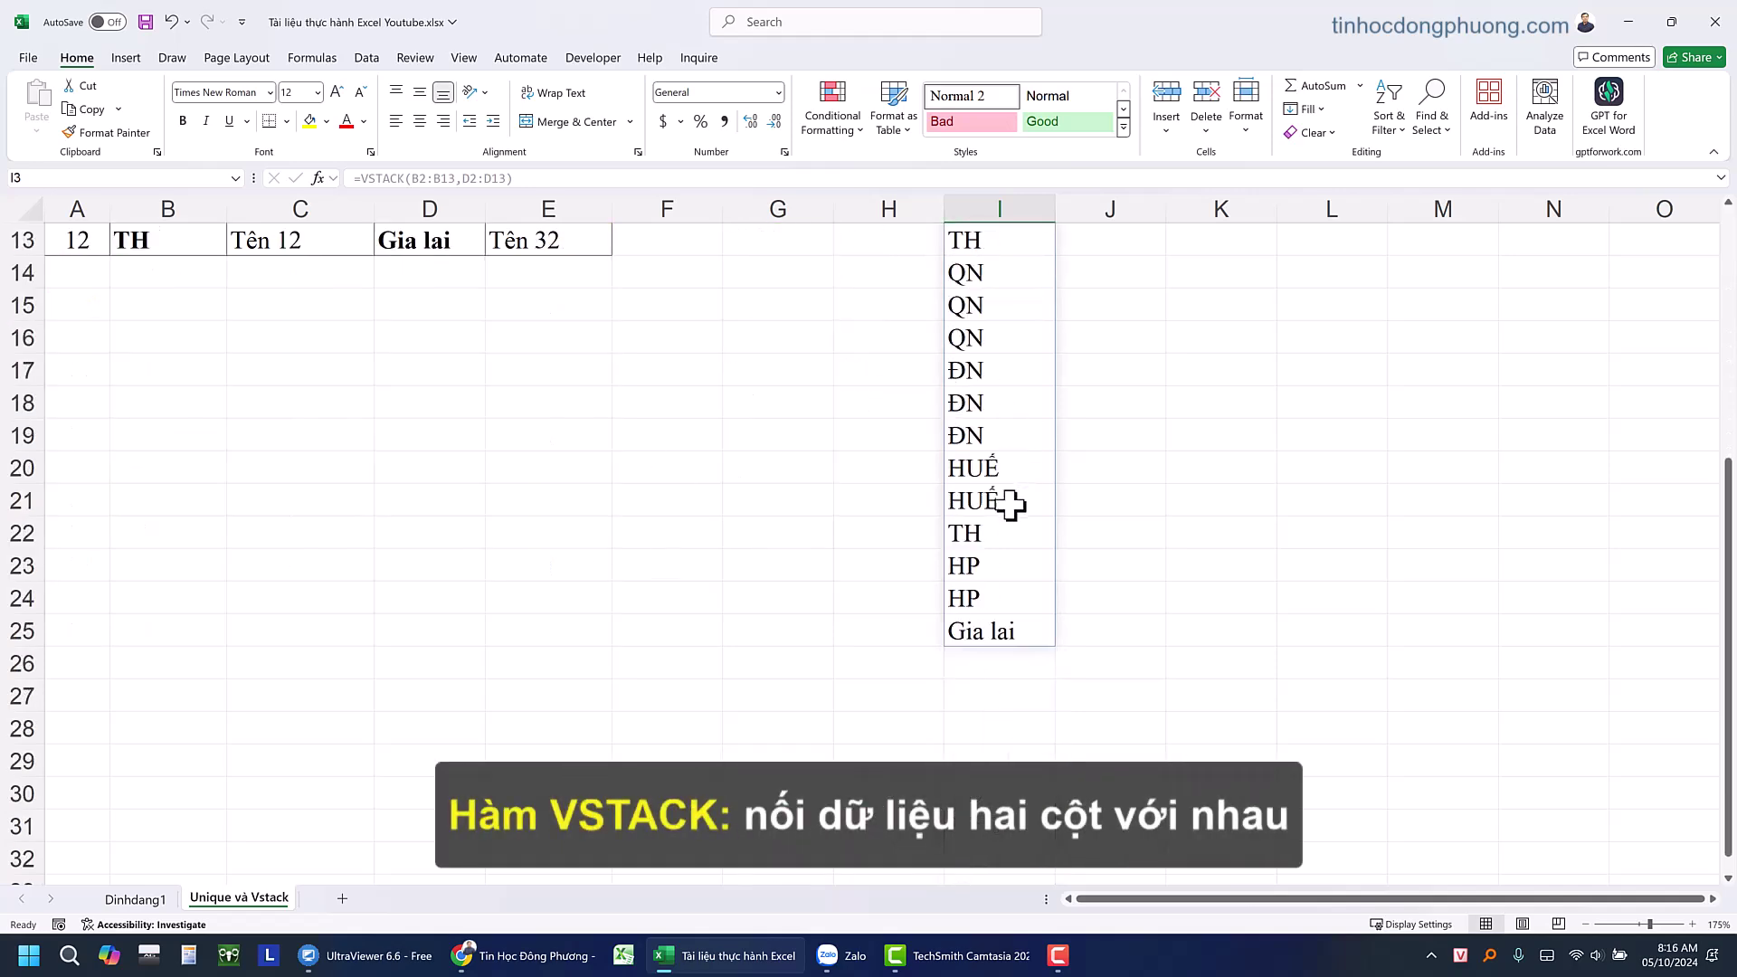
scroll(1008, 524, up, 3)
scroll(1000, 407, up, 1)
drag(995, 271, 1013, 631)
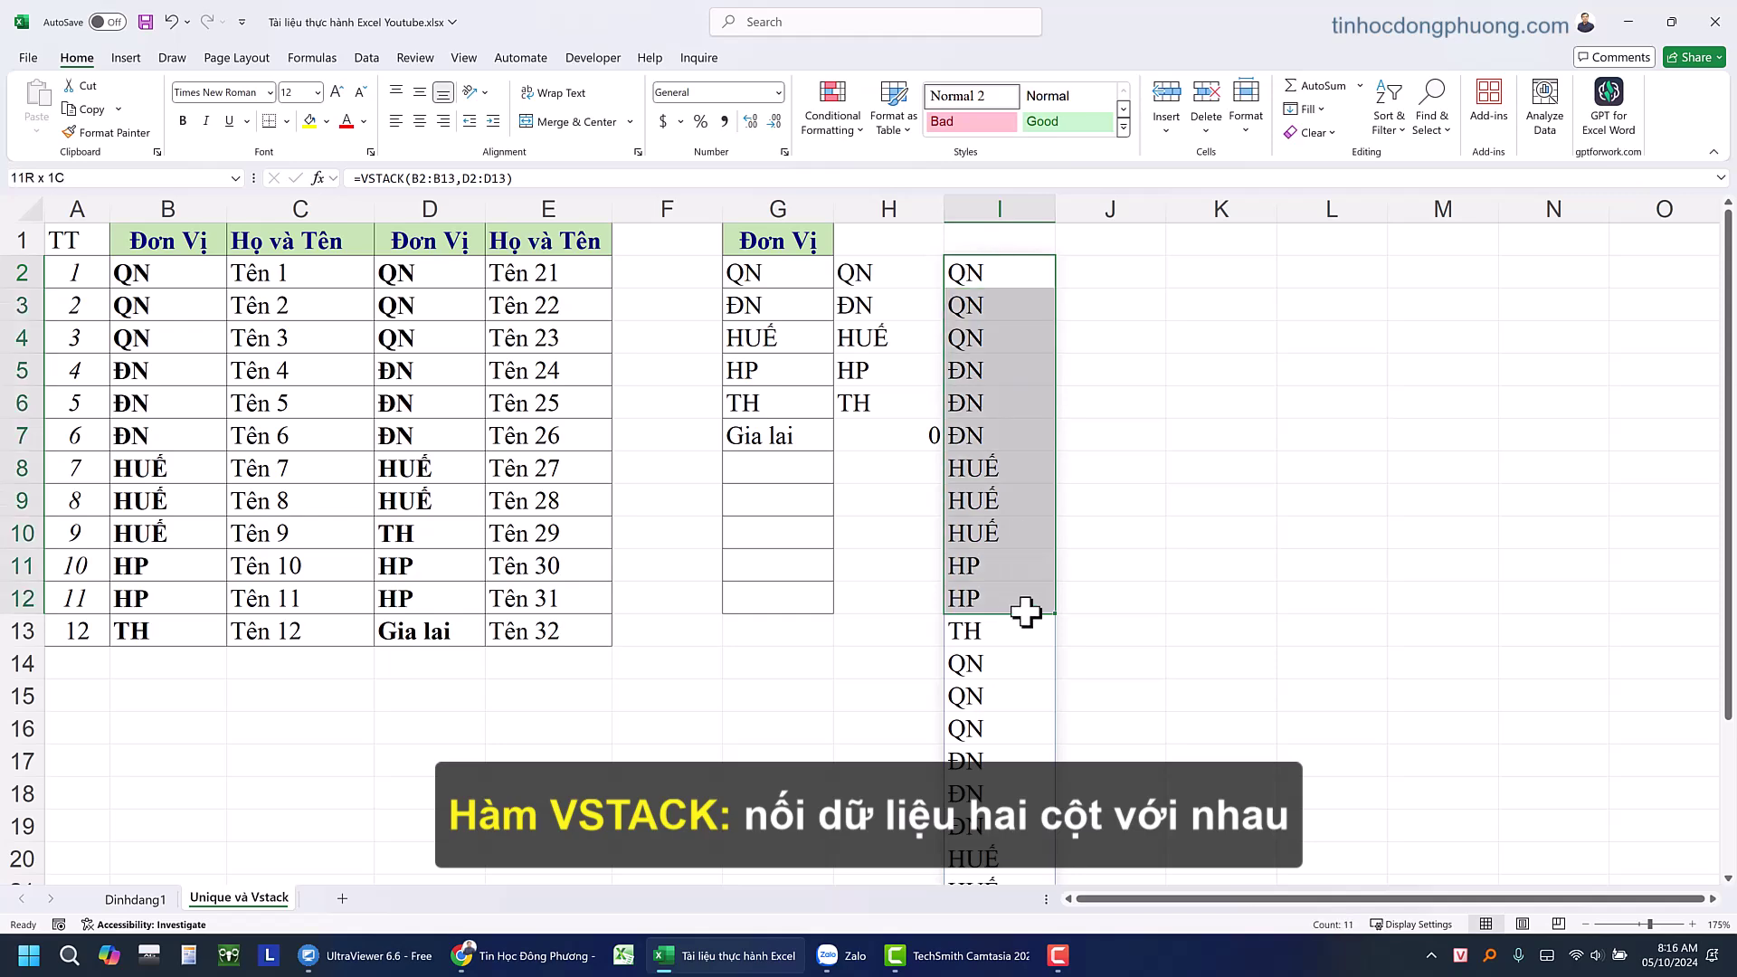
scroll(1027, 651, down, 3)
scroll(1008, 688, up, 2)
scroll(978, 330, up, 2)
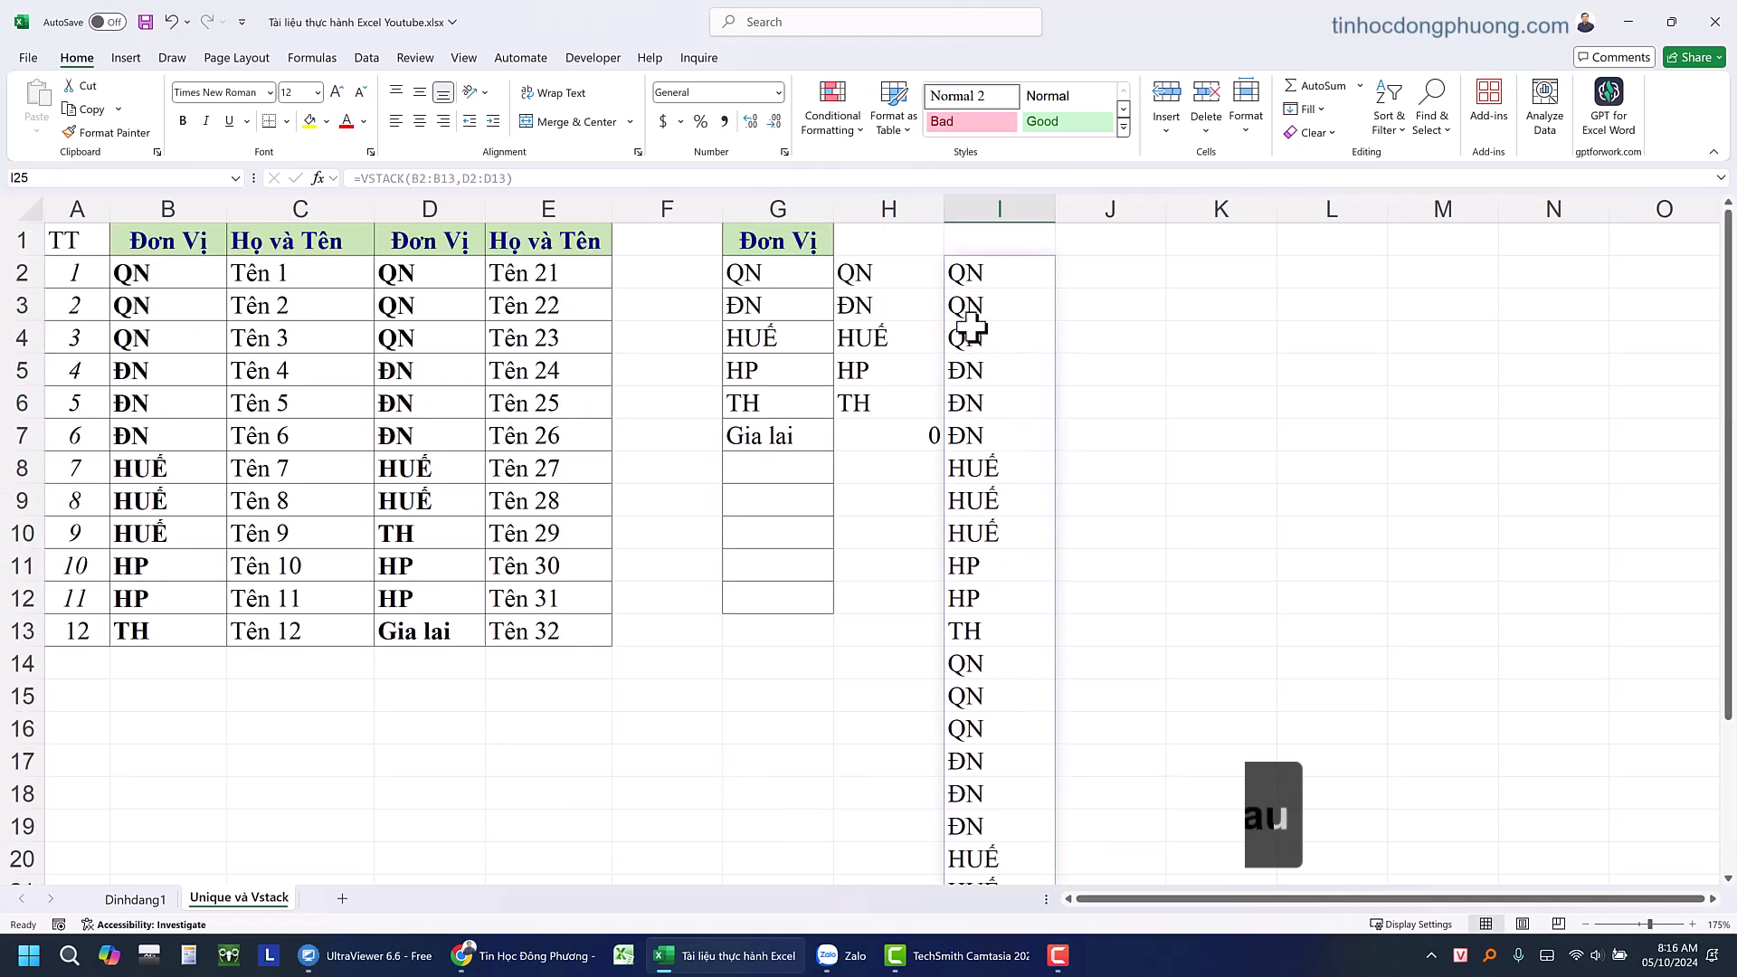
click(966, 268)
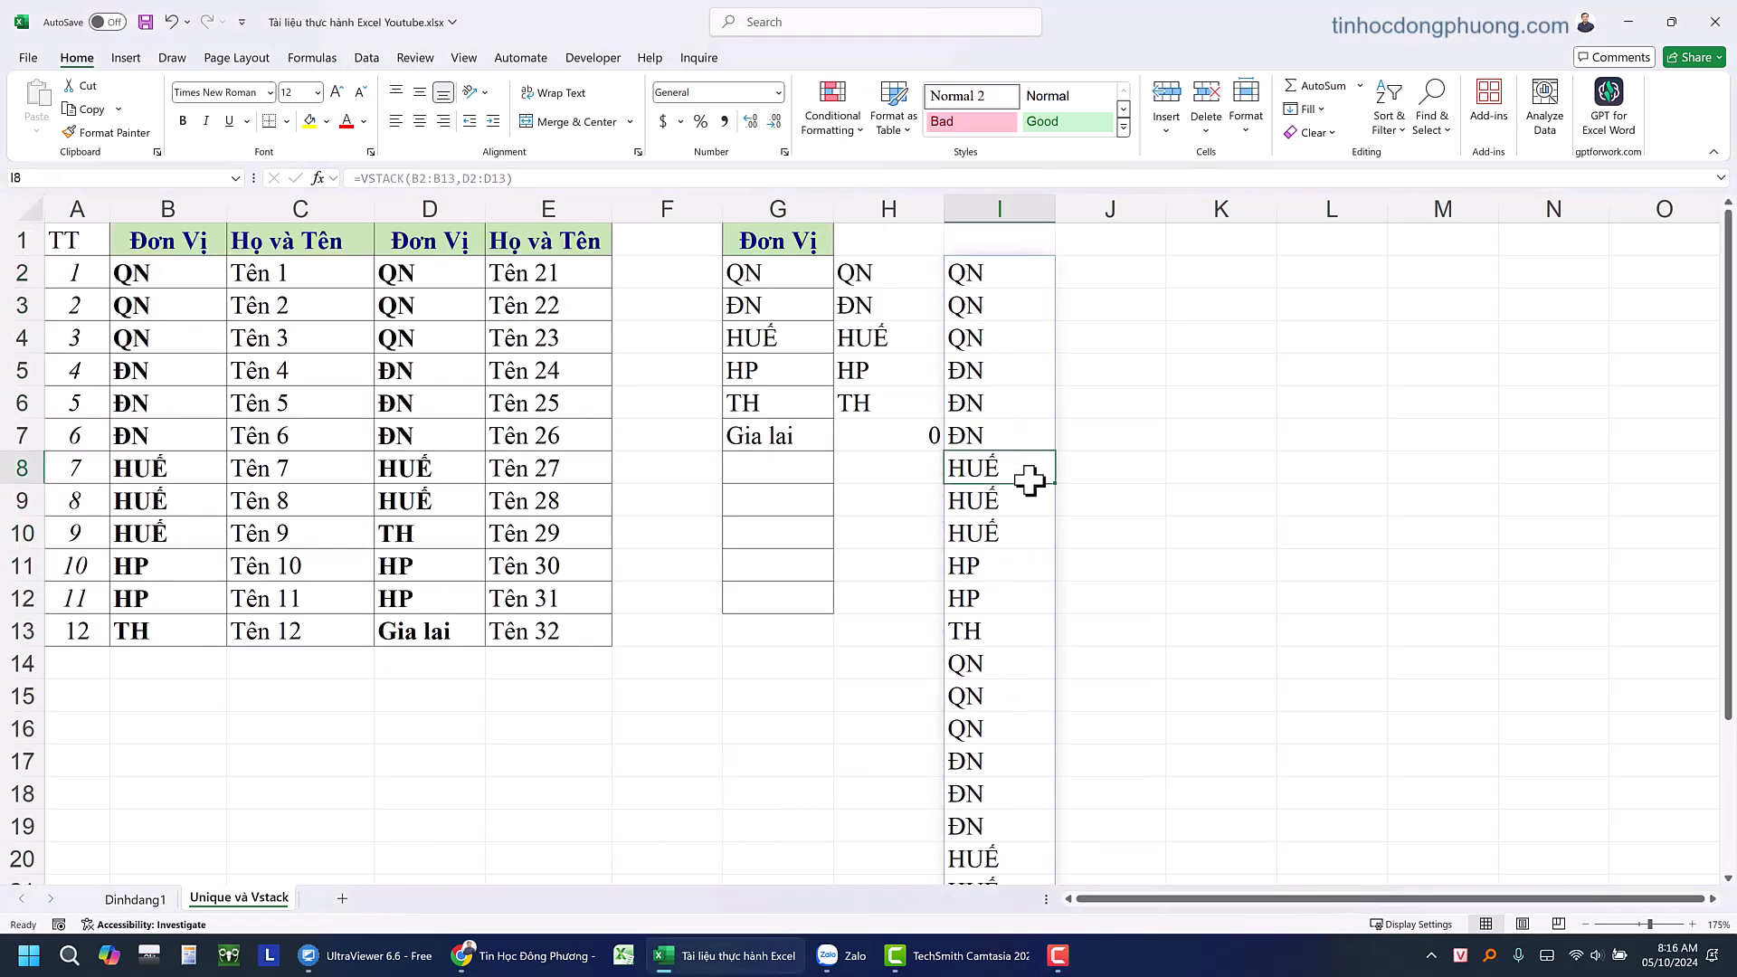
double_click(979, 271)
Wrap I2's formula as =UNIQUE(VSTACK(B2:B13,D2:D13))
click(962, 268)
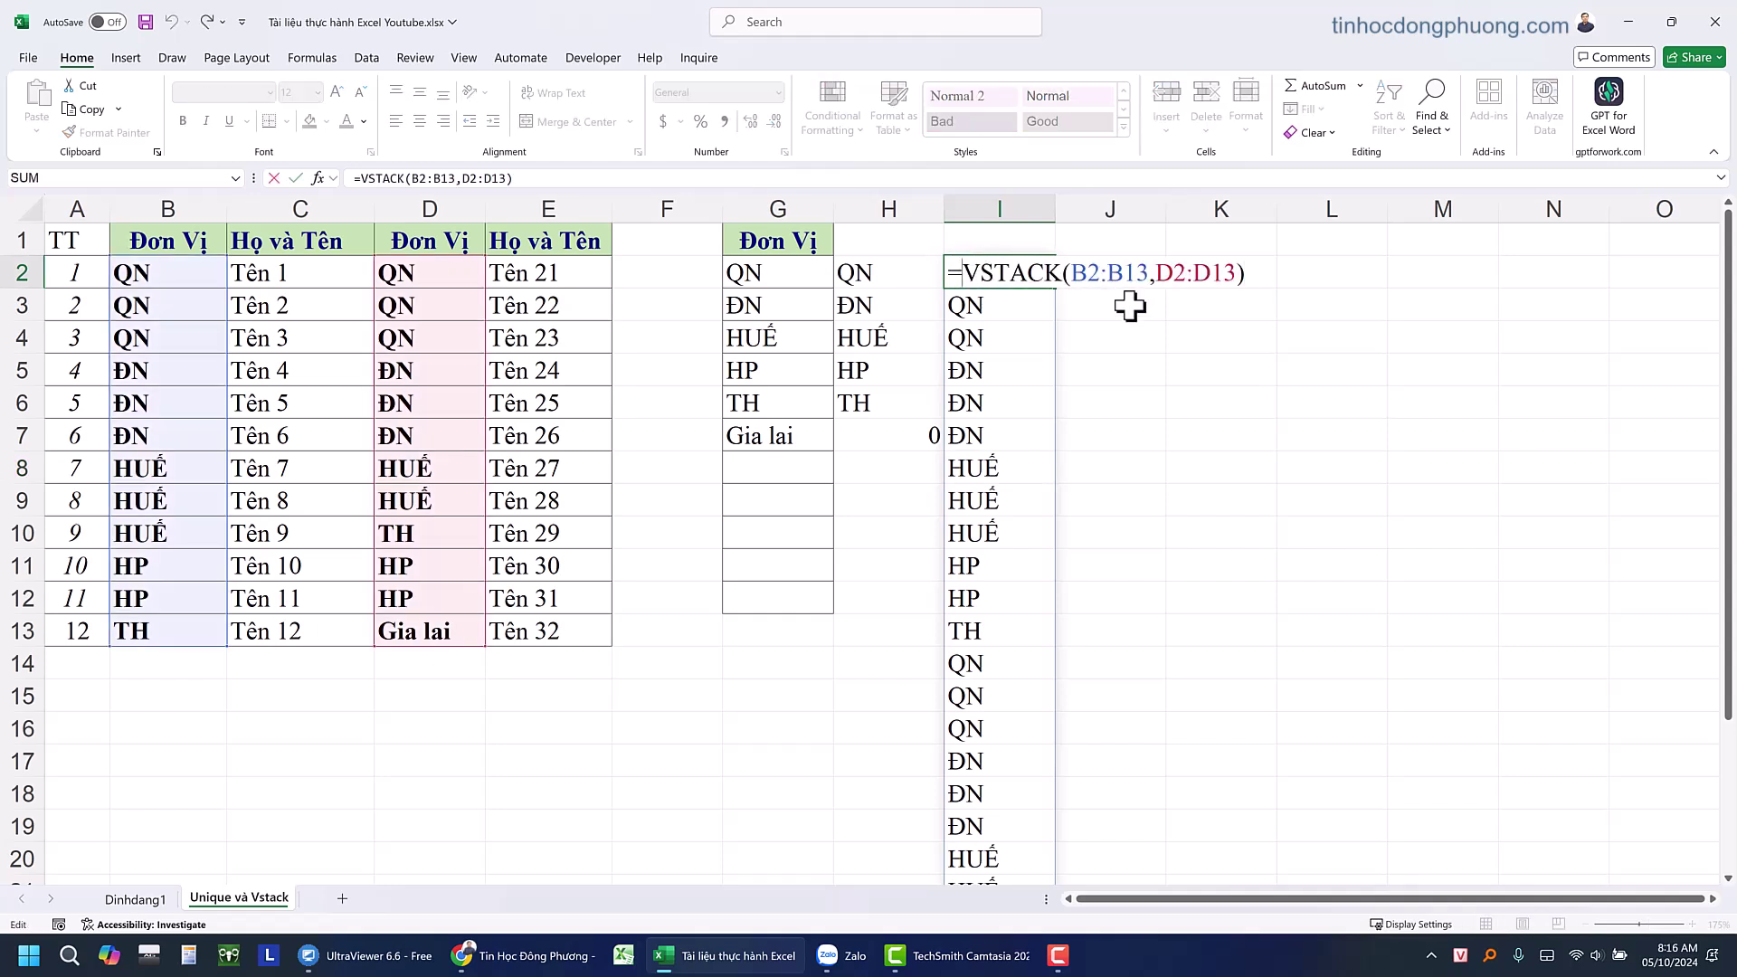
text(uni)
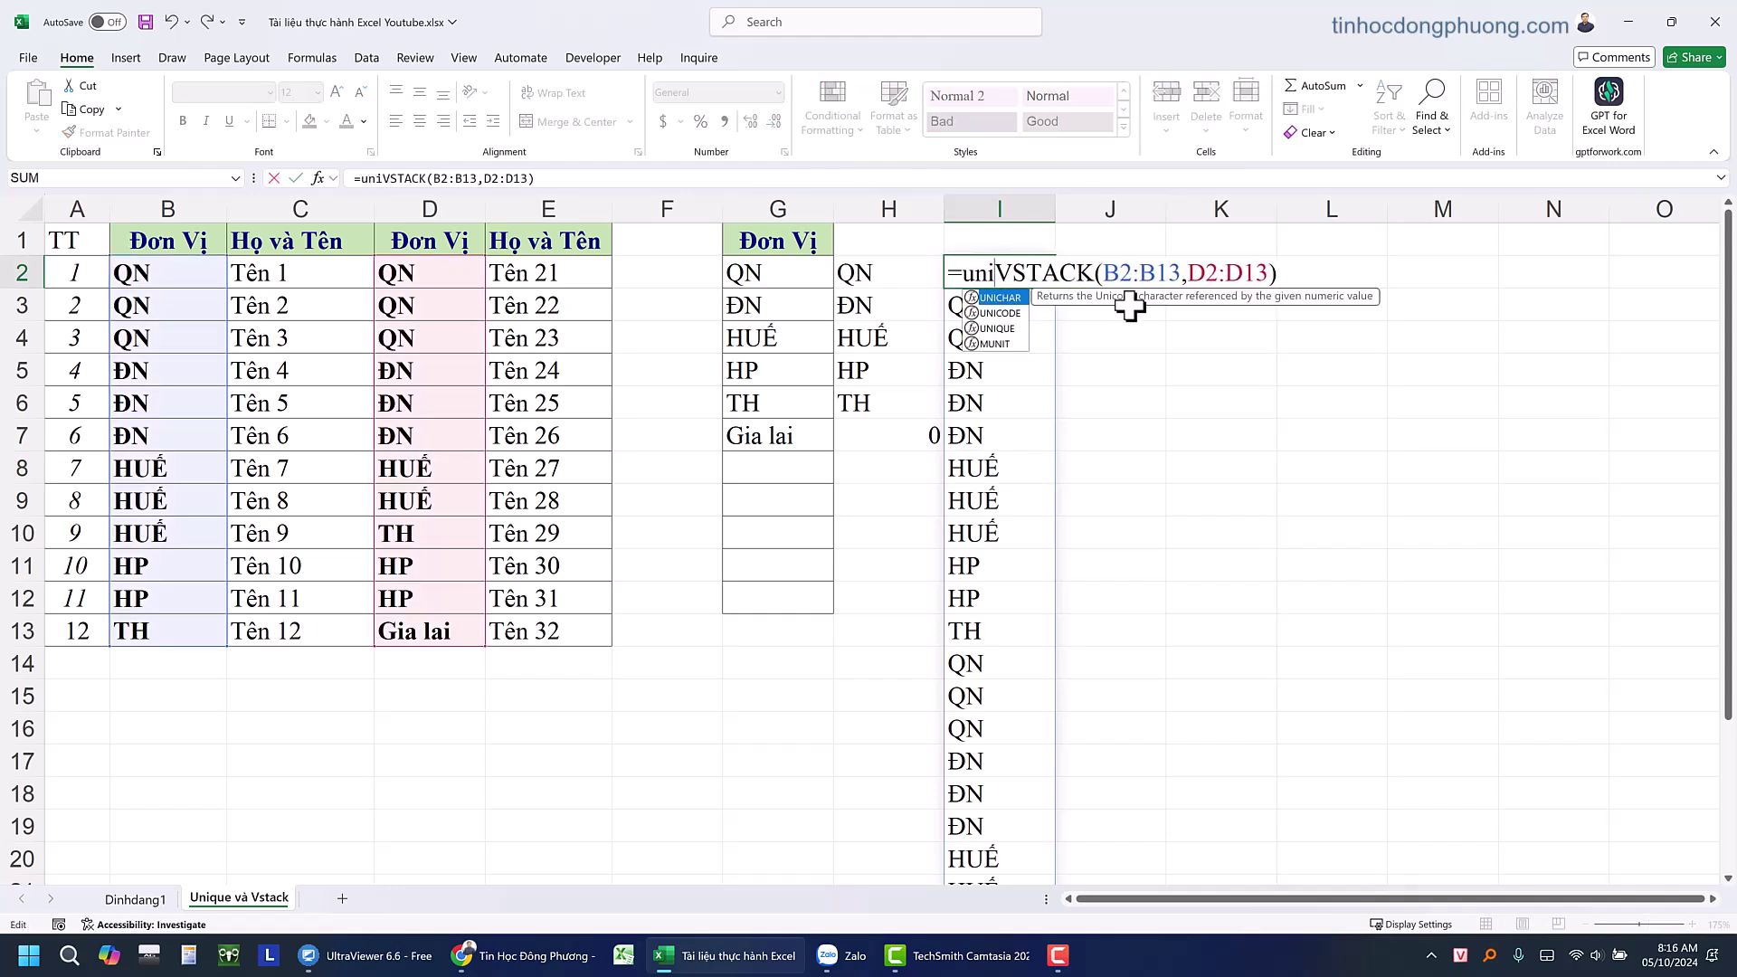
key(Down)
key(Down)
key(Tab)
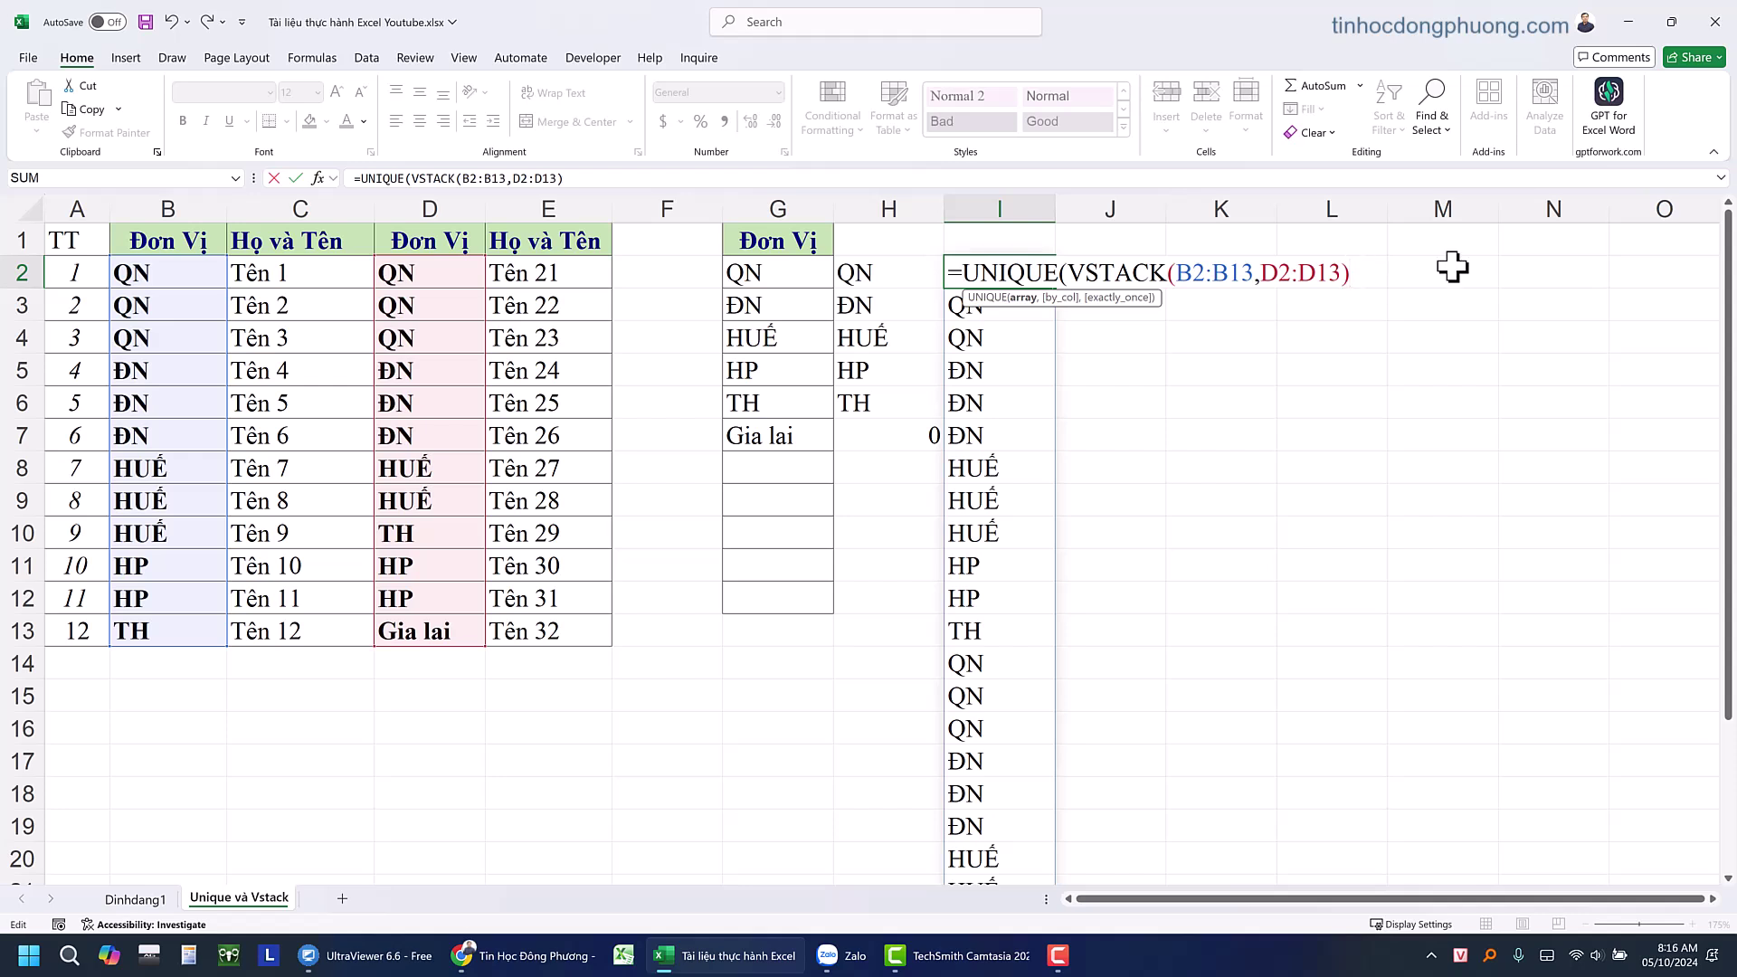
key(Return)
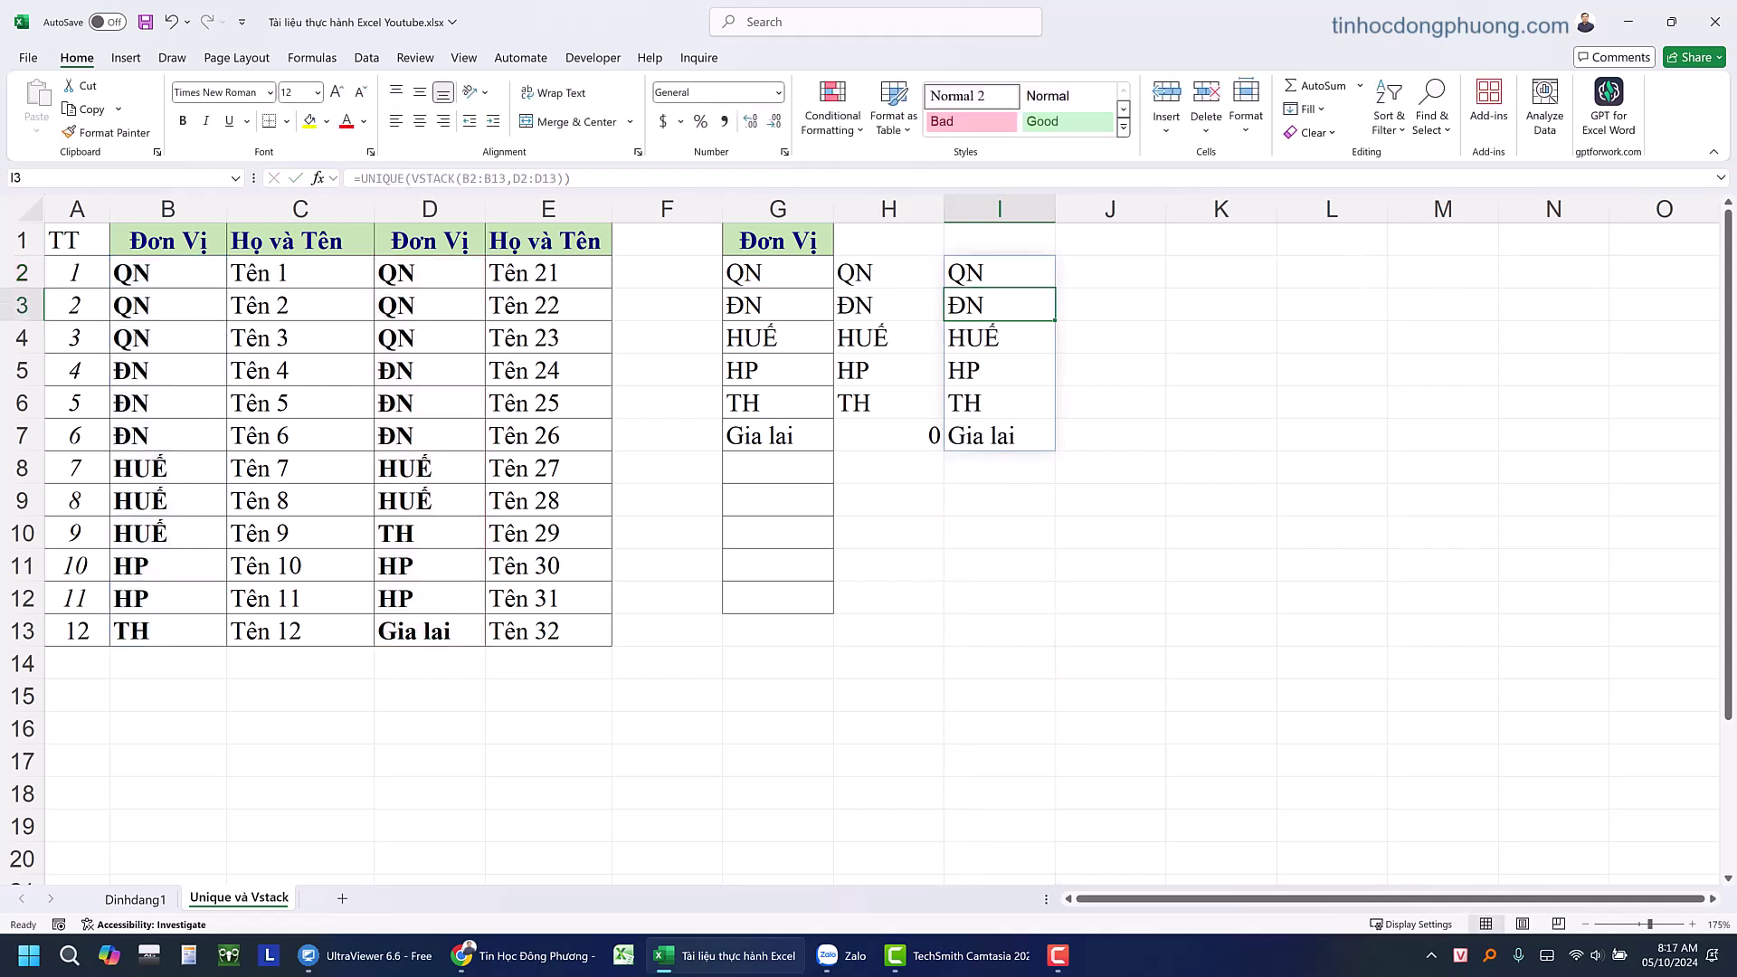
Compare the six unique values in column I against the source units in columns B and D
drag(1001, 276, 1004, 434)
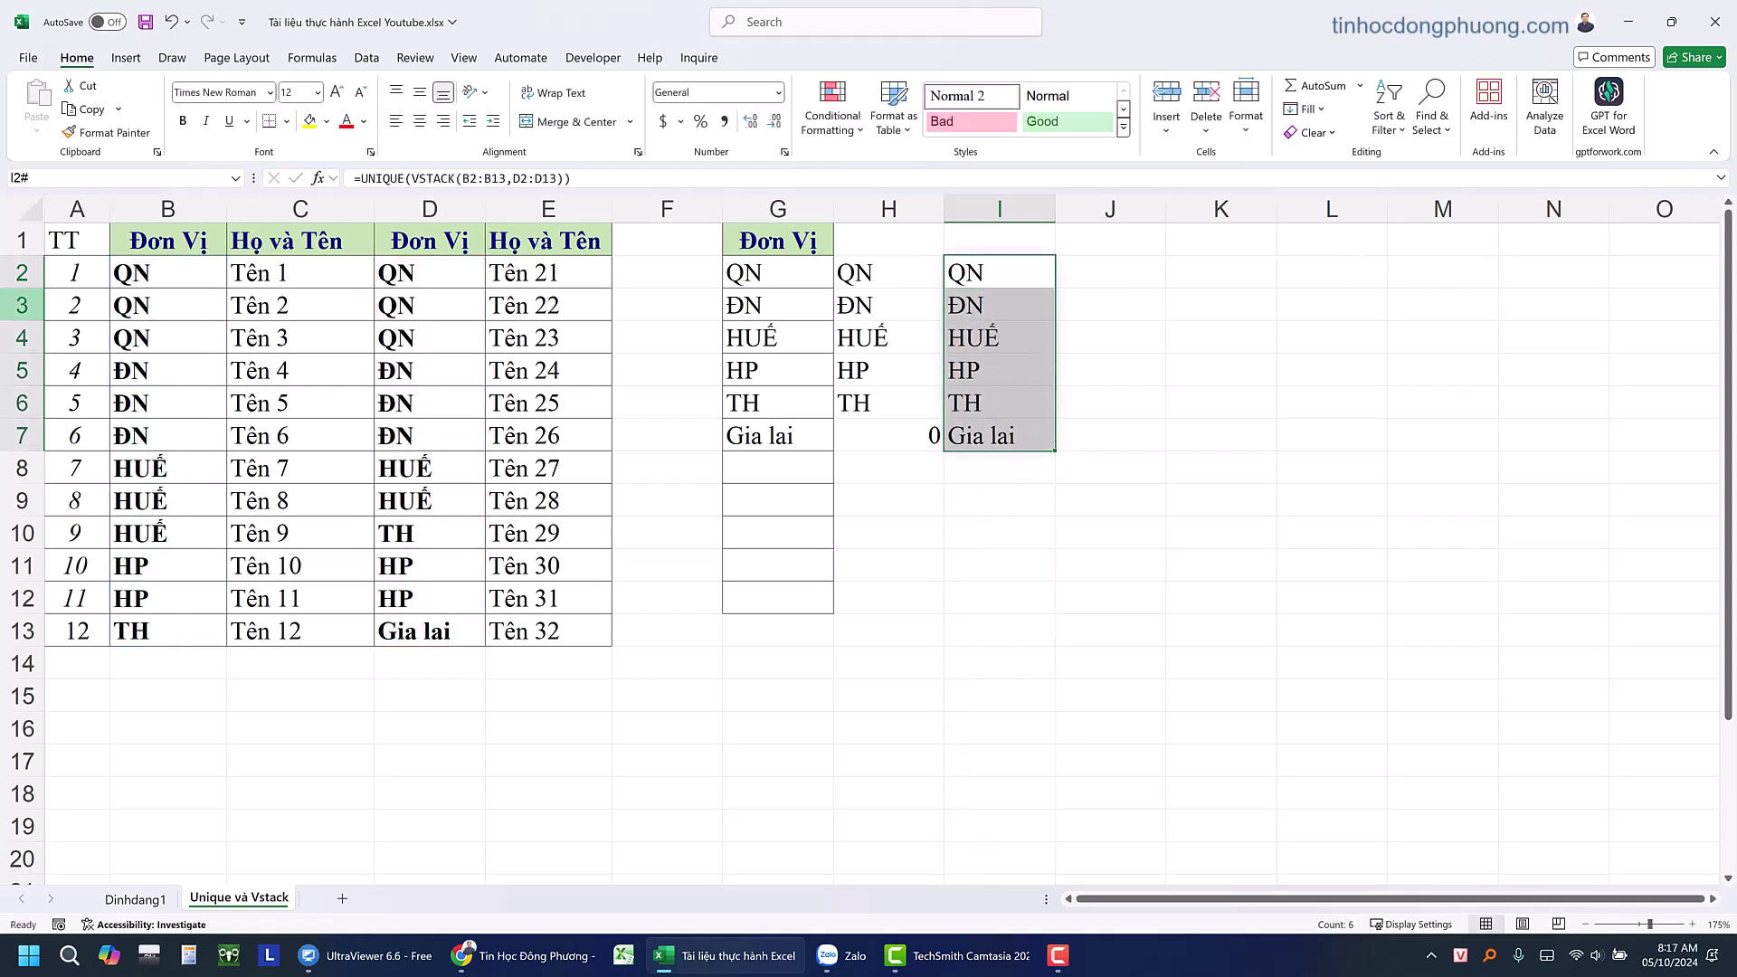
mouse_move(135, 272)
mouse_down()
mouse_move(194, 582)
mouse_move(172, 630)
mouse_up()
click(433, 282)
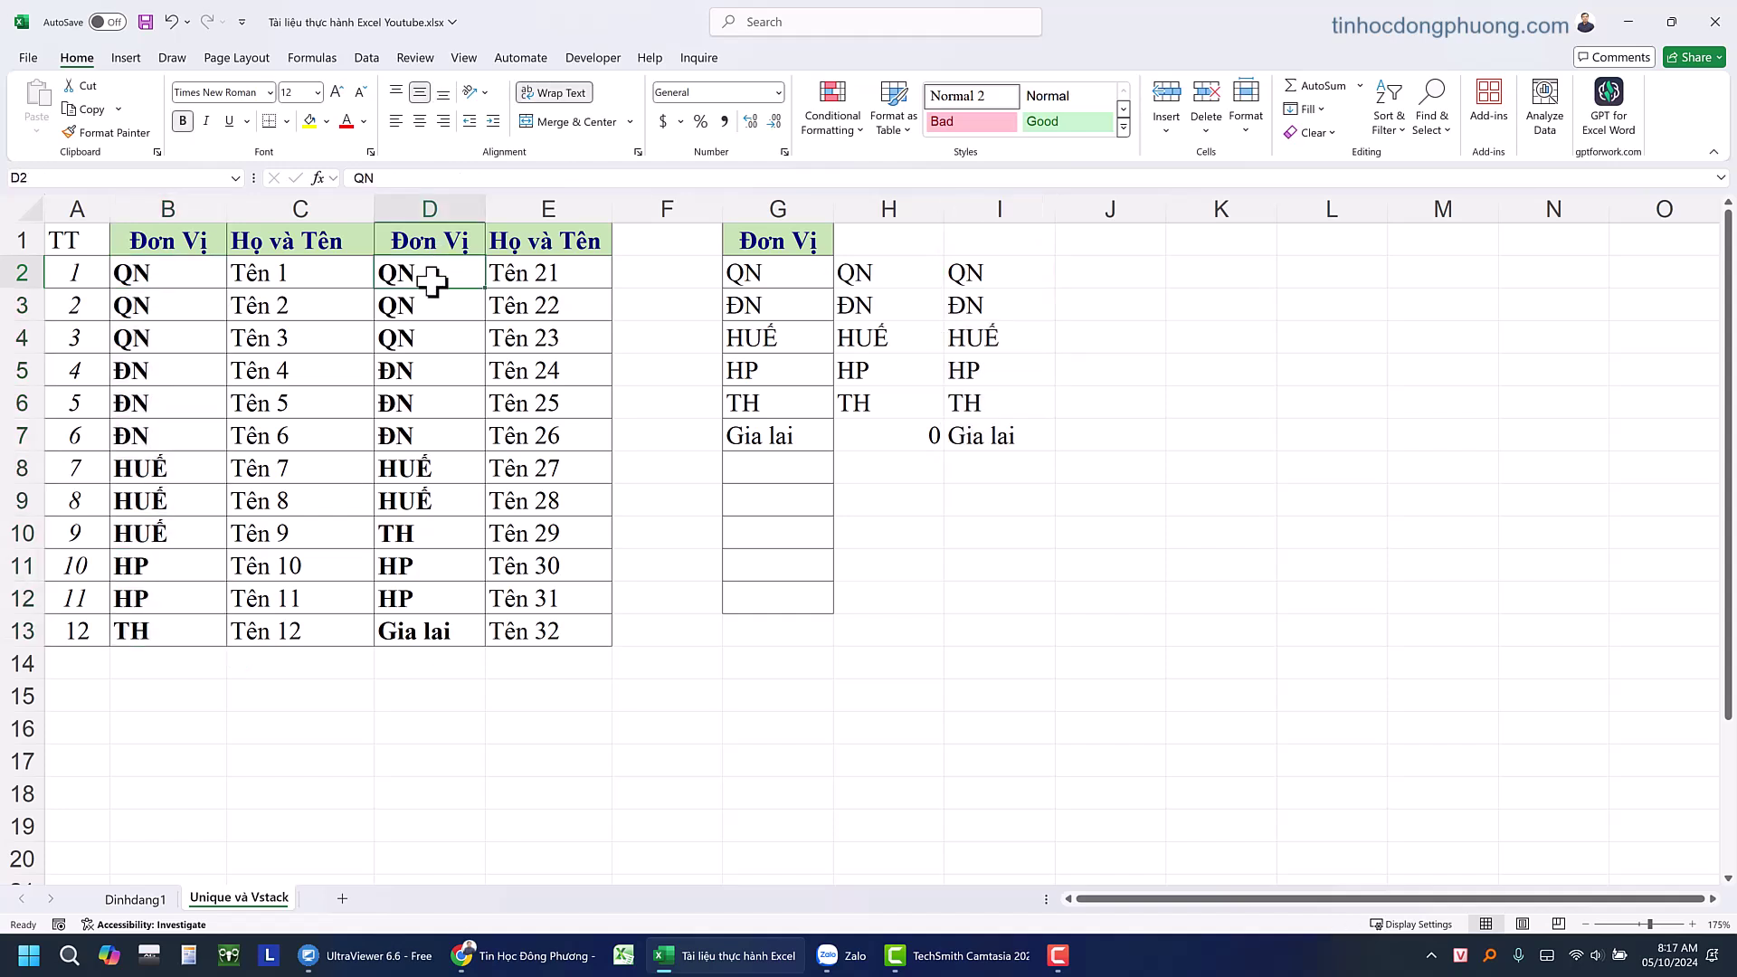
click(447, 671)
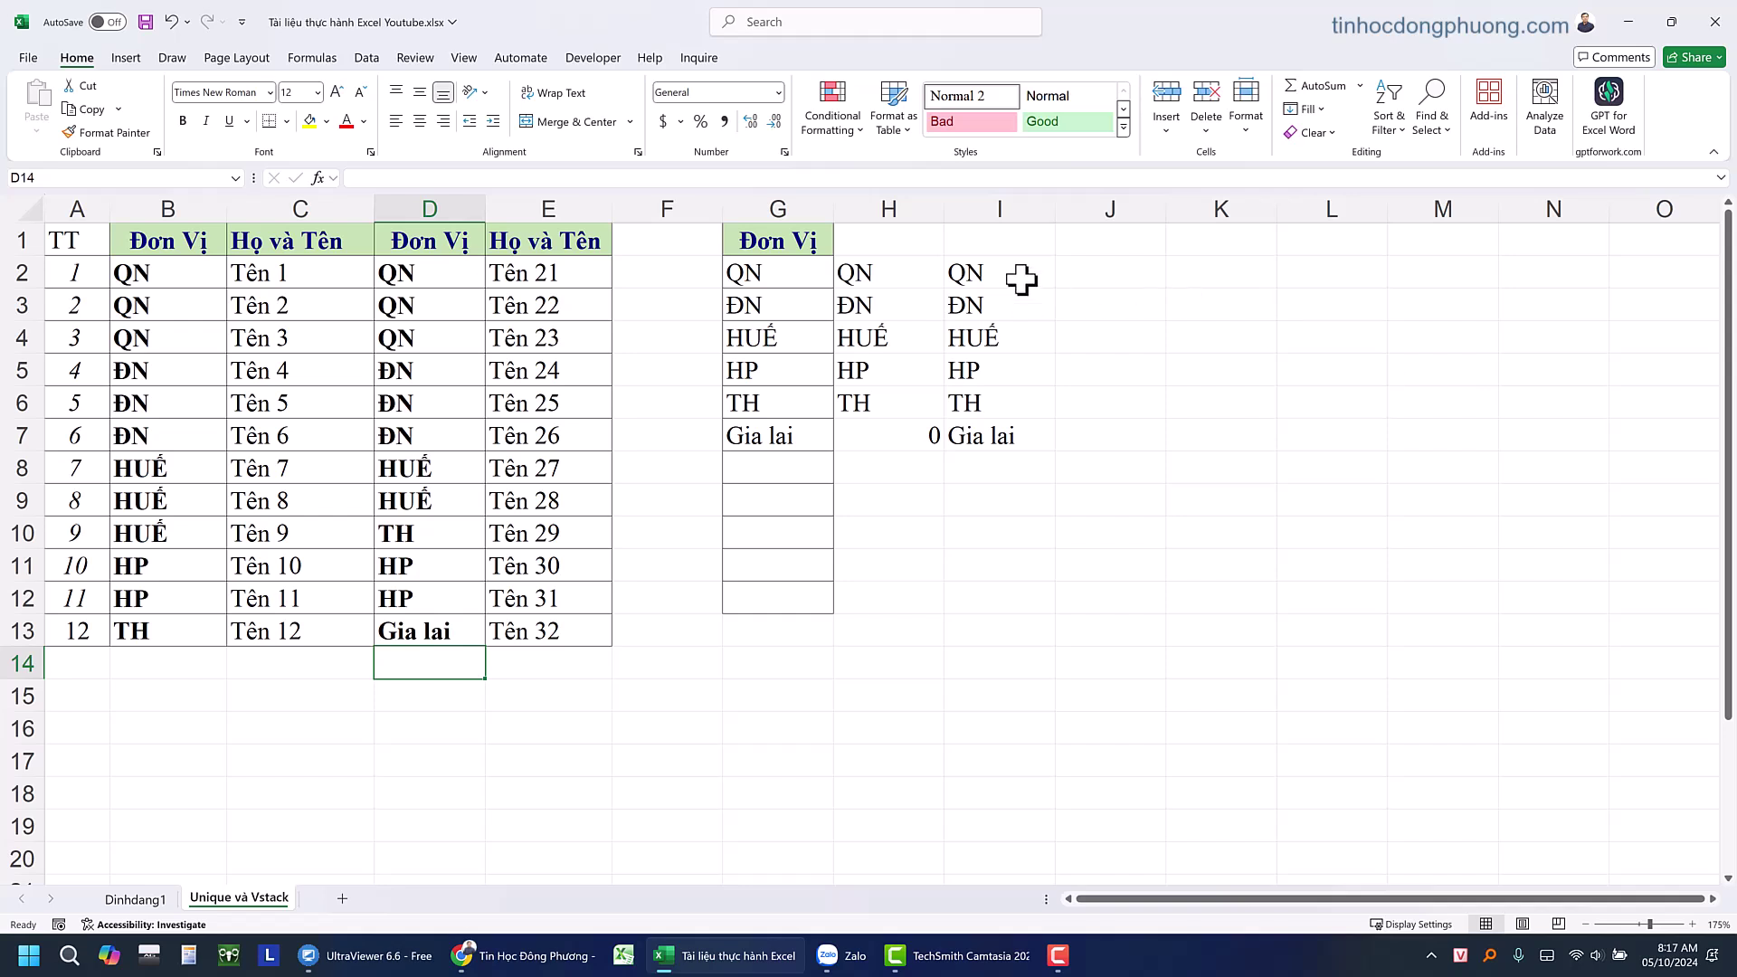
click(996, 401)
click(143, 658)
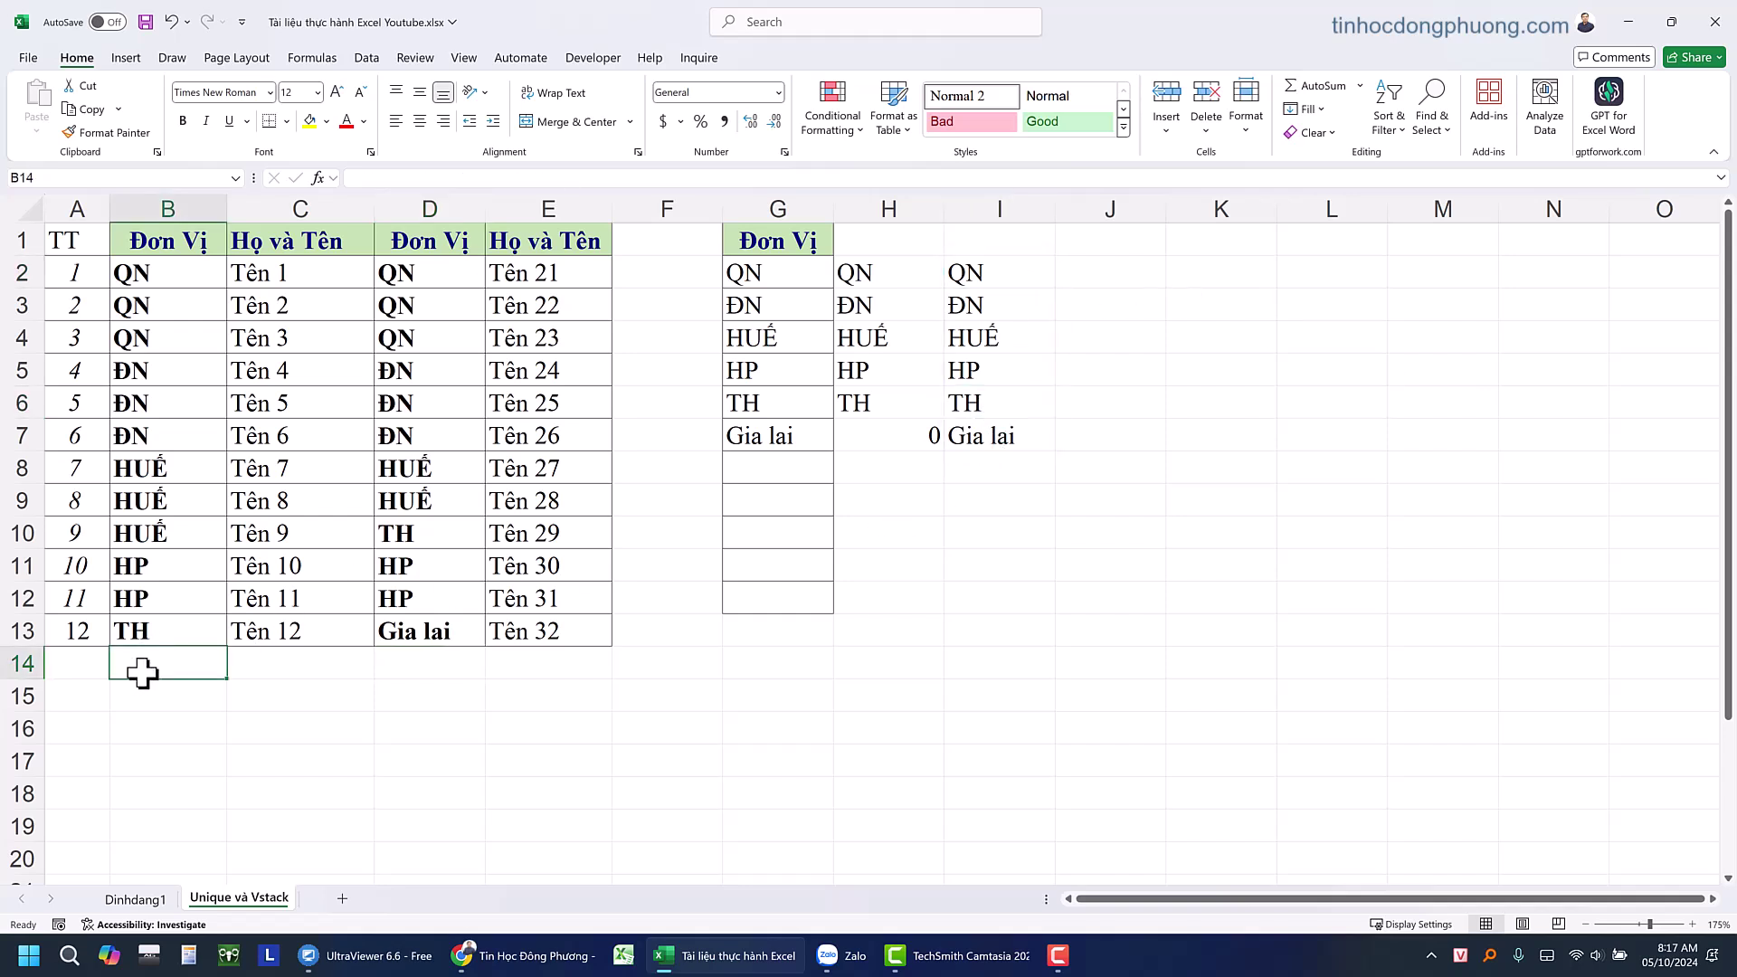
click(398, 674)
click(91, 663)
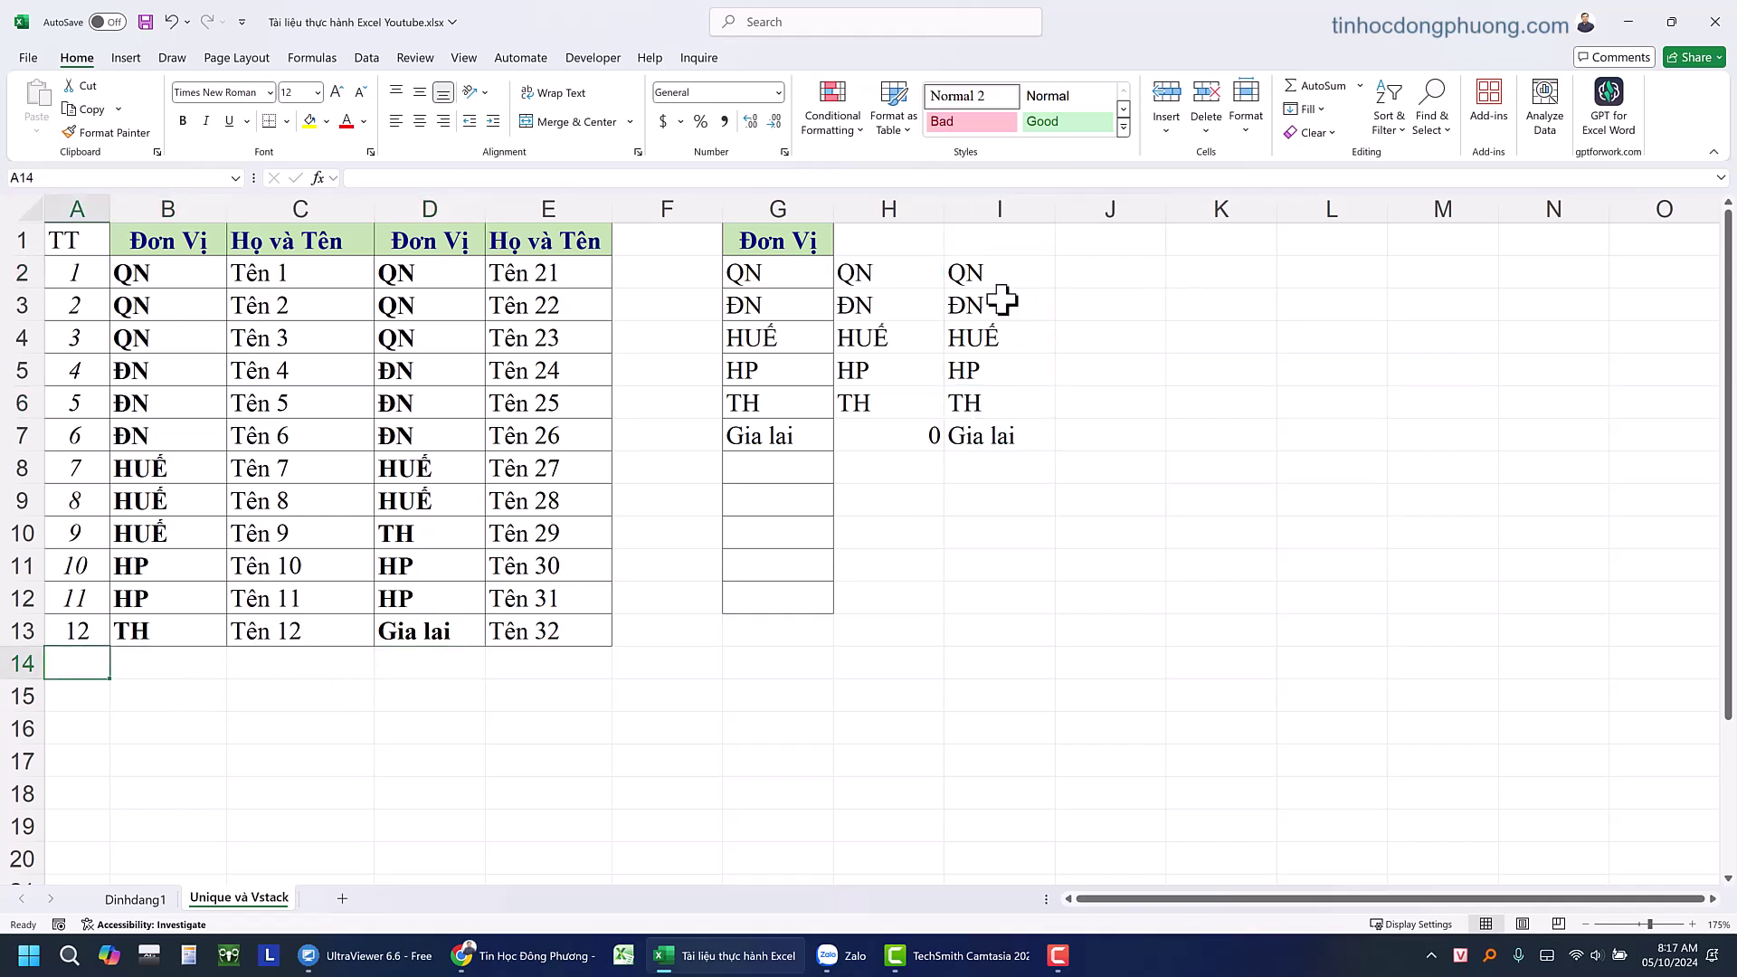
drag(995, 273, 987, 478)
Add ABC in B14 and check that column I's combined list does not pick it up
click(202, 659)
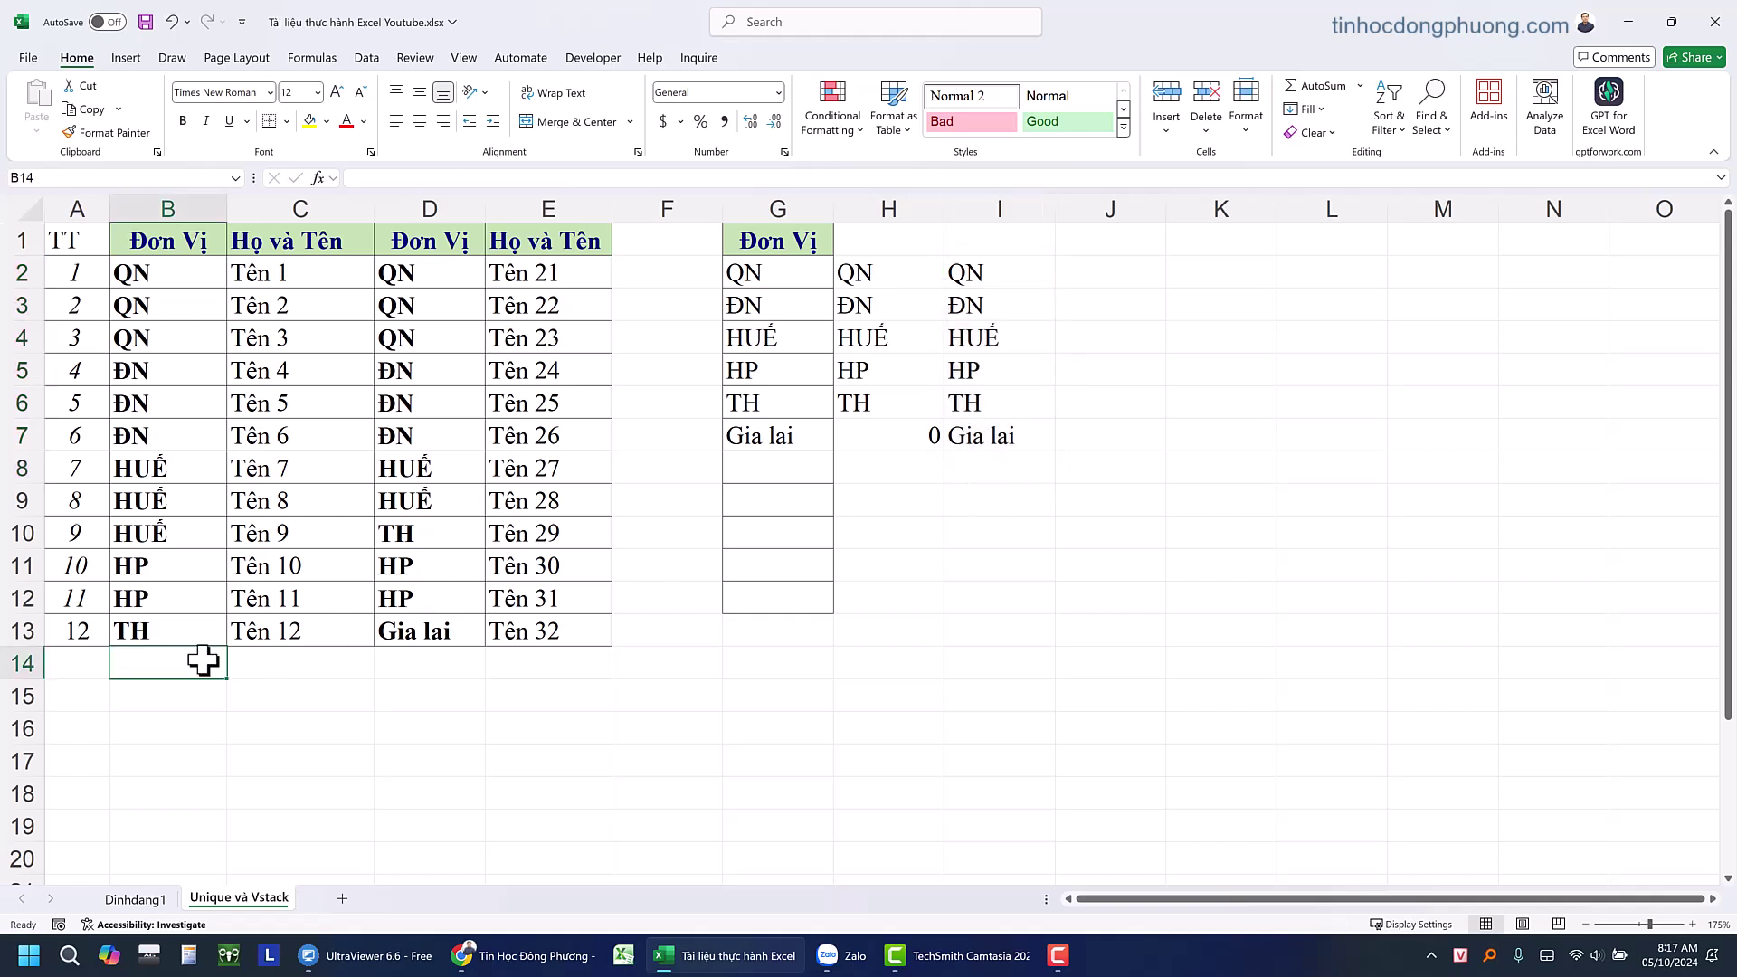
text(ABC)
click(276, 728)
click(1027, 442)
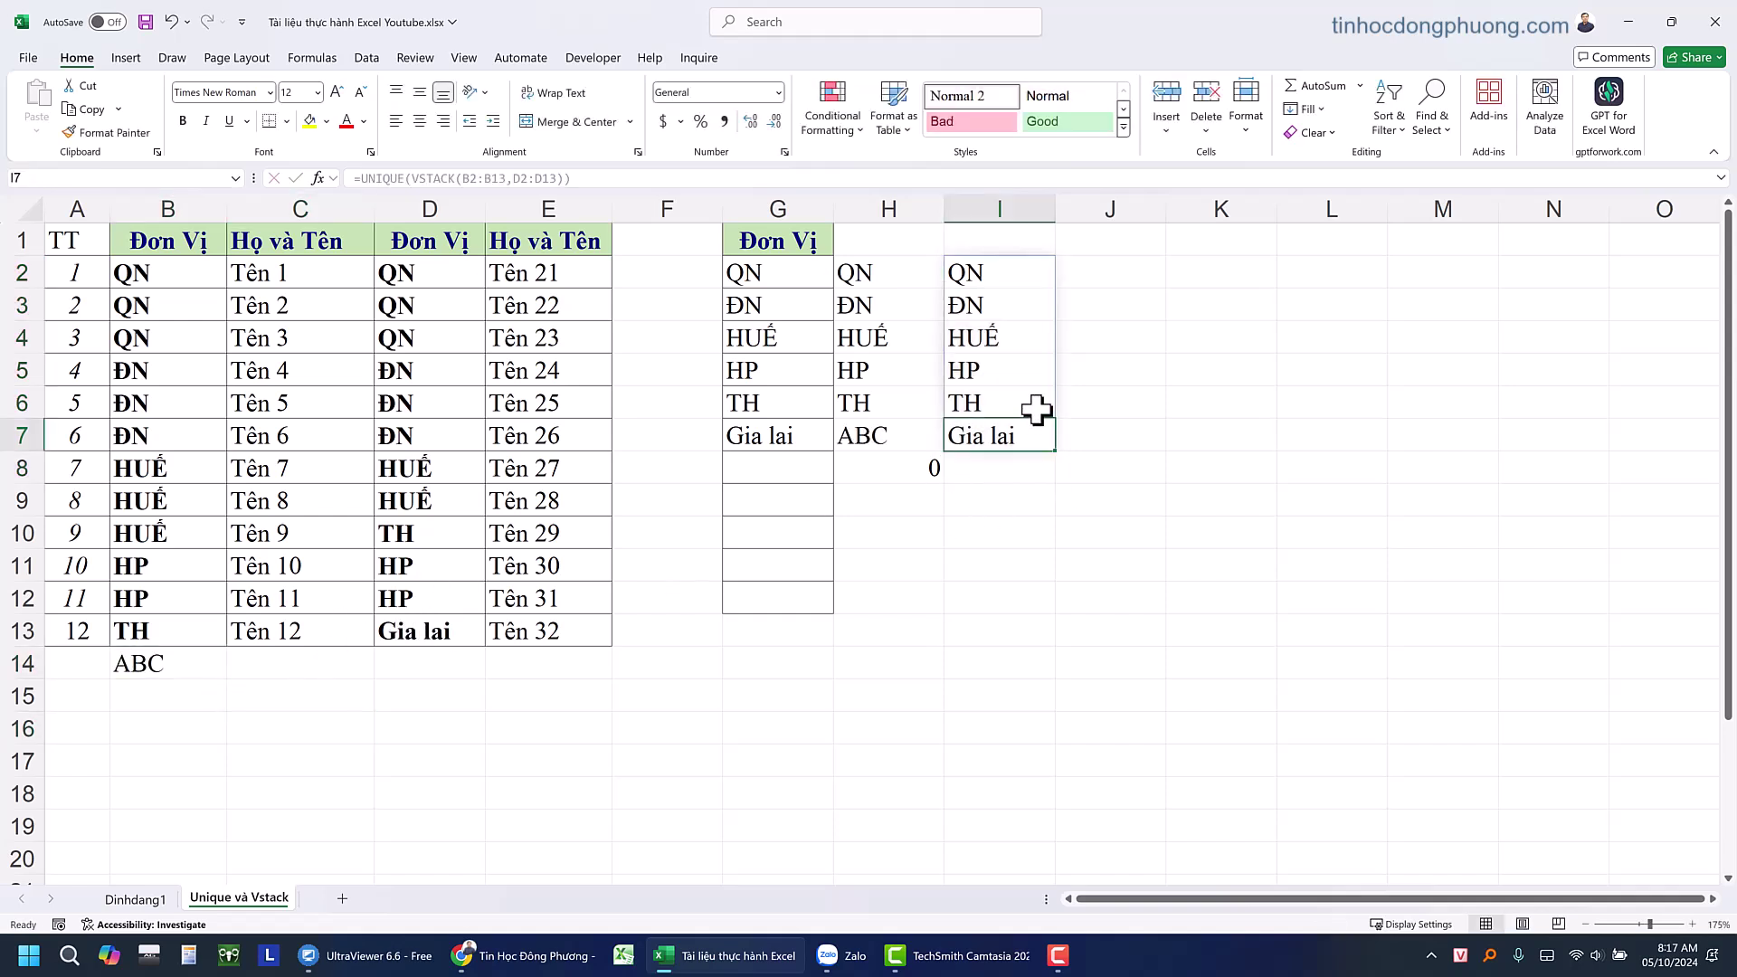
click(1016, 496)
click(1032, 412)
double_click(1009, 278)
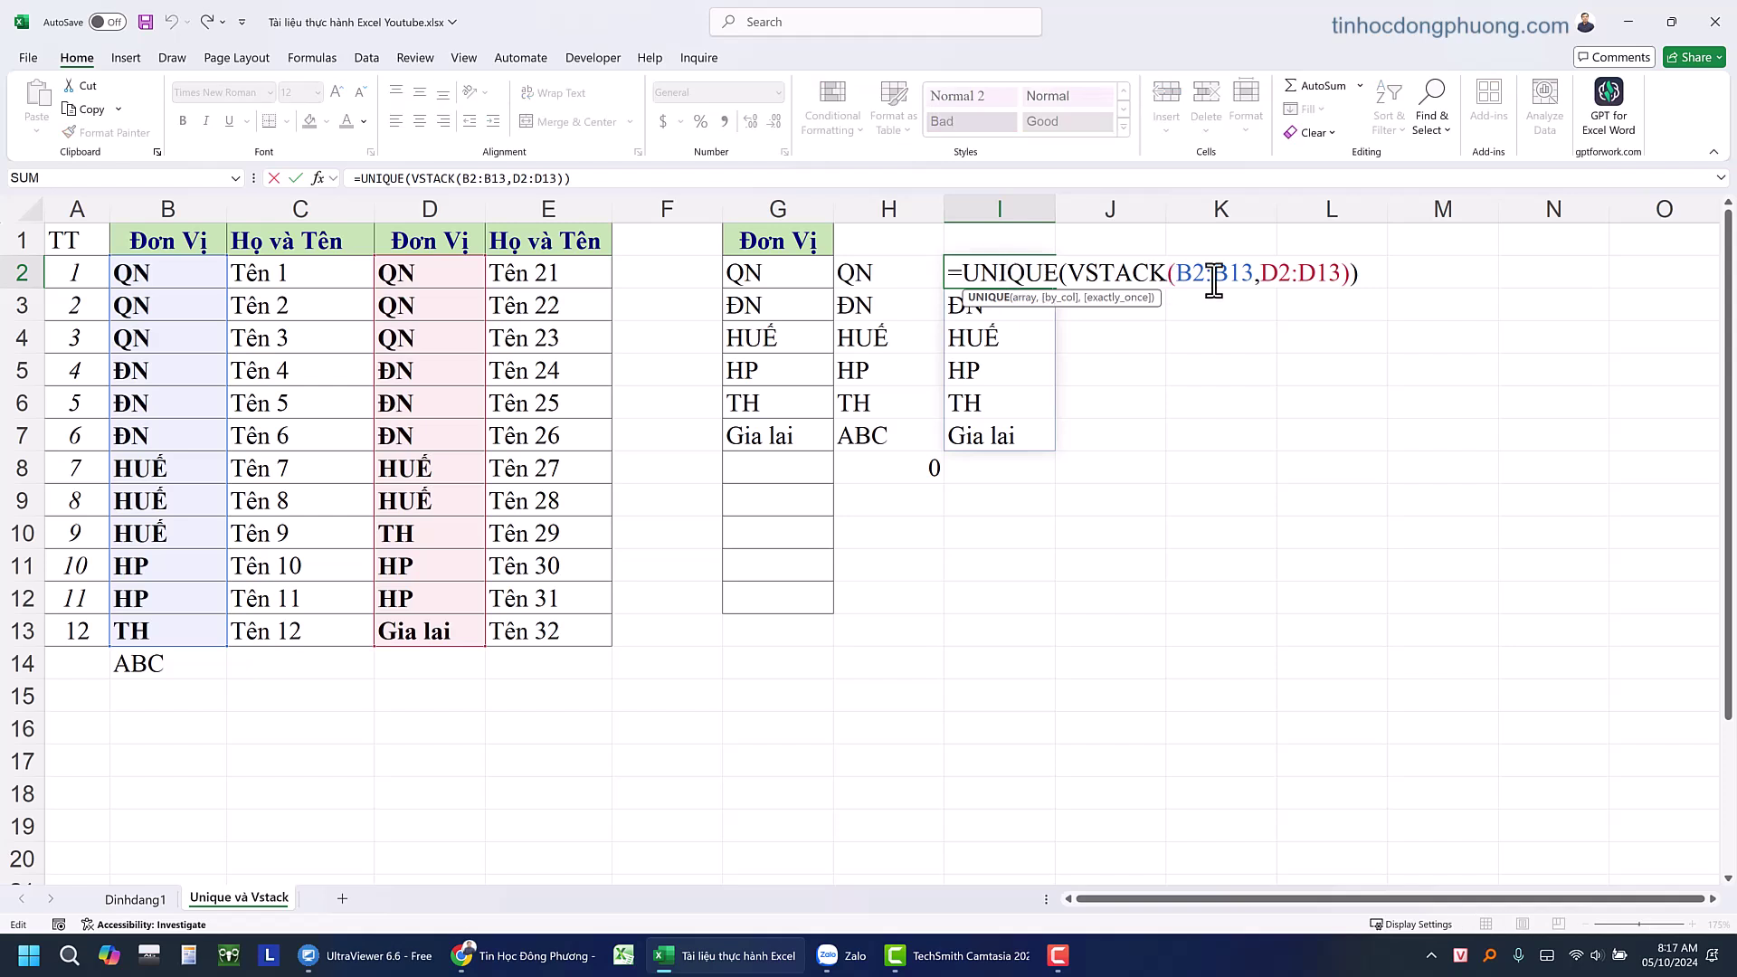
Change I2 to =UNIQUE(VSTACK(B2:B1000,D2:D1000))
drag(1241, 275, 1254, 274)
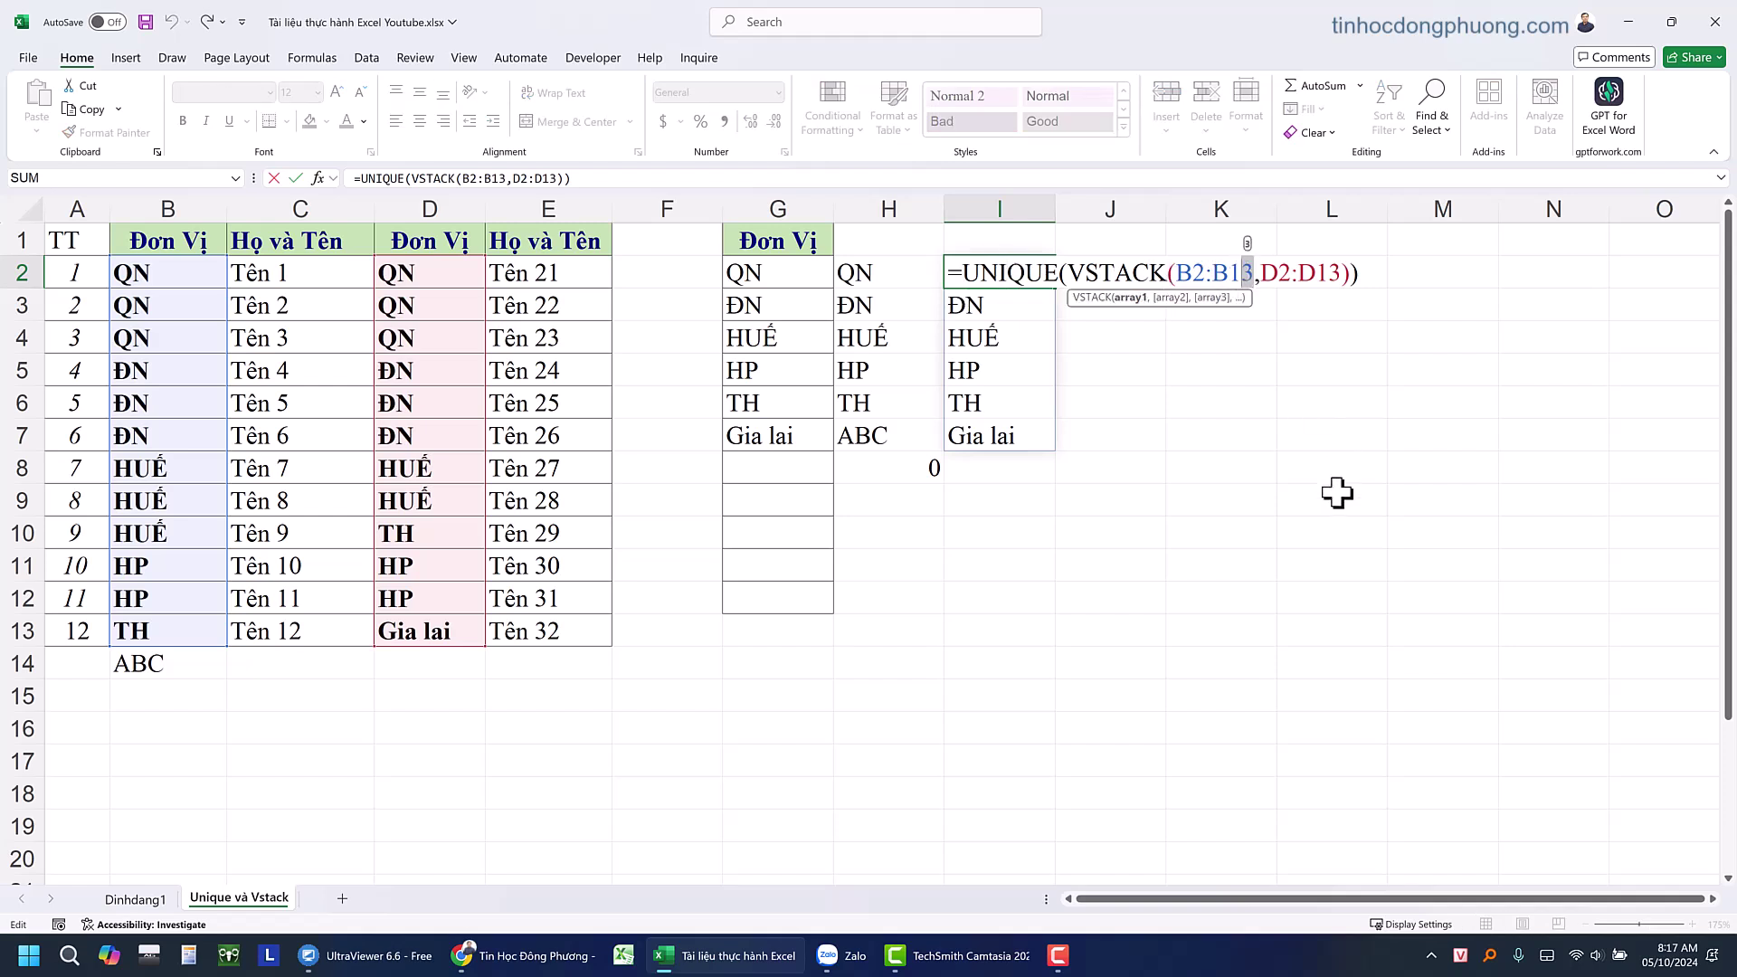
text(000)
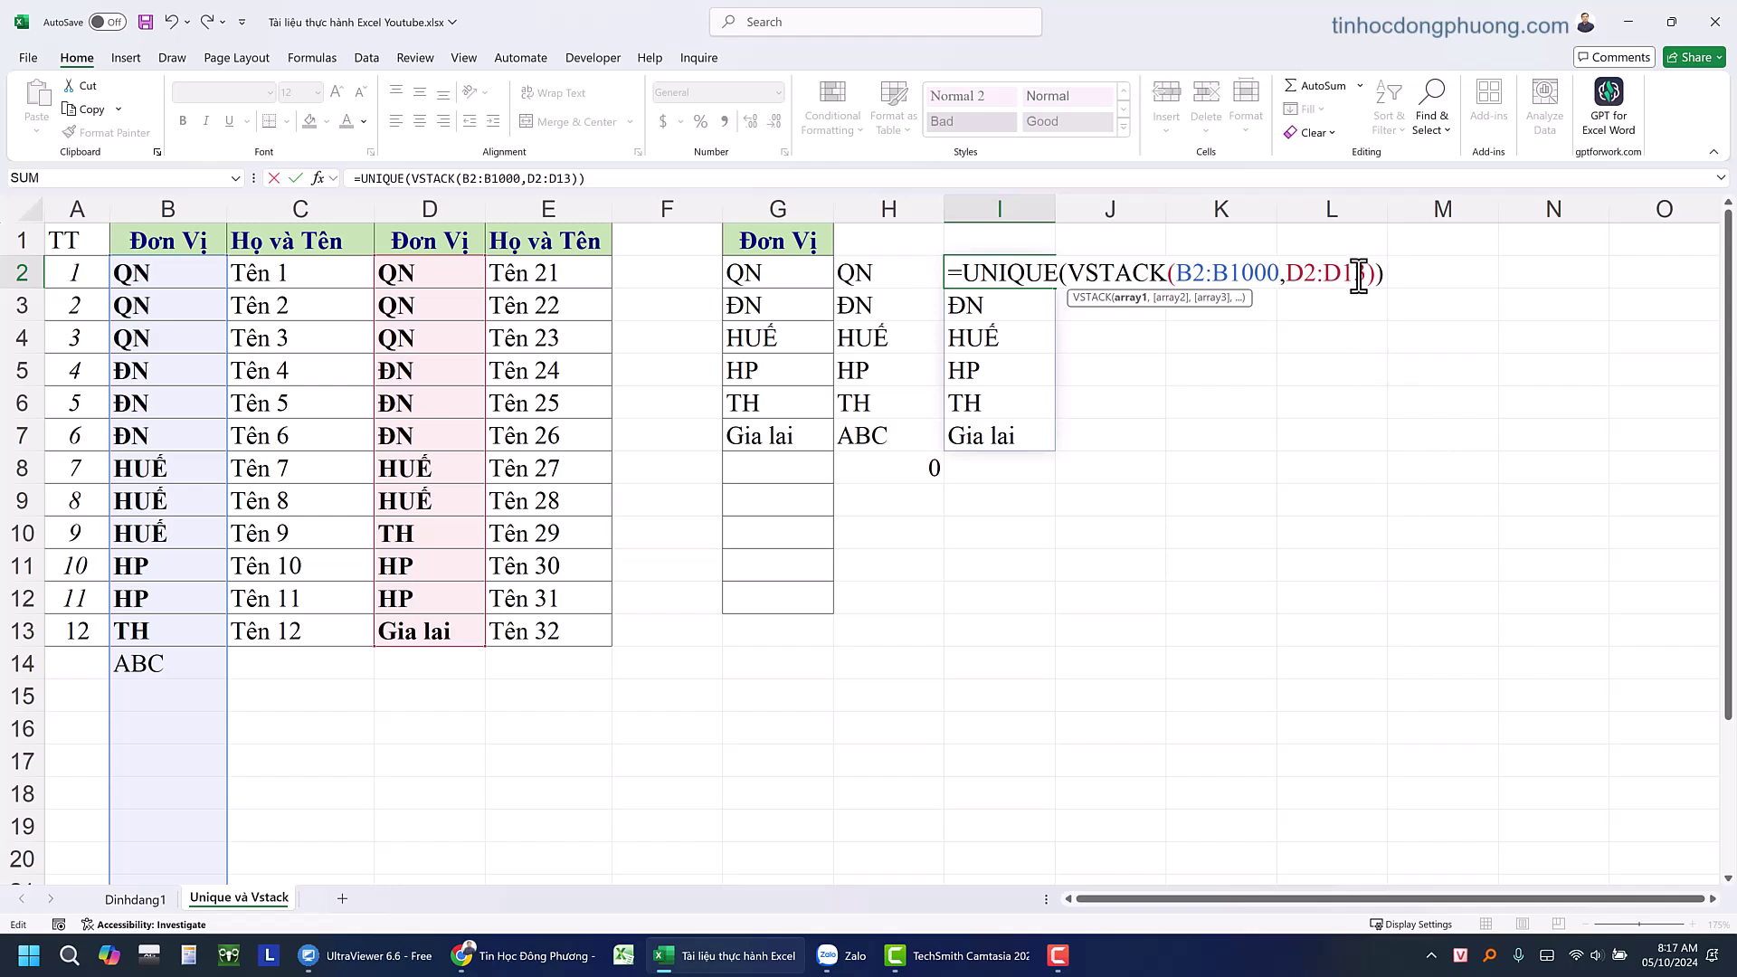
drag(1358, 276, 1369, 276)
text(000)
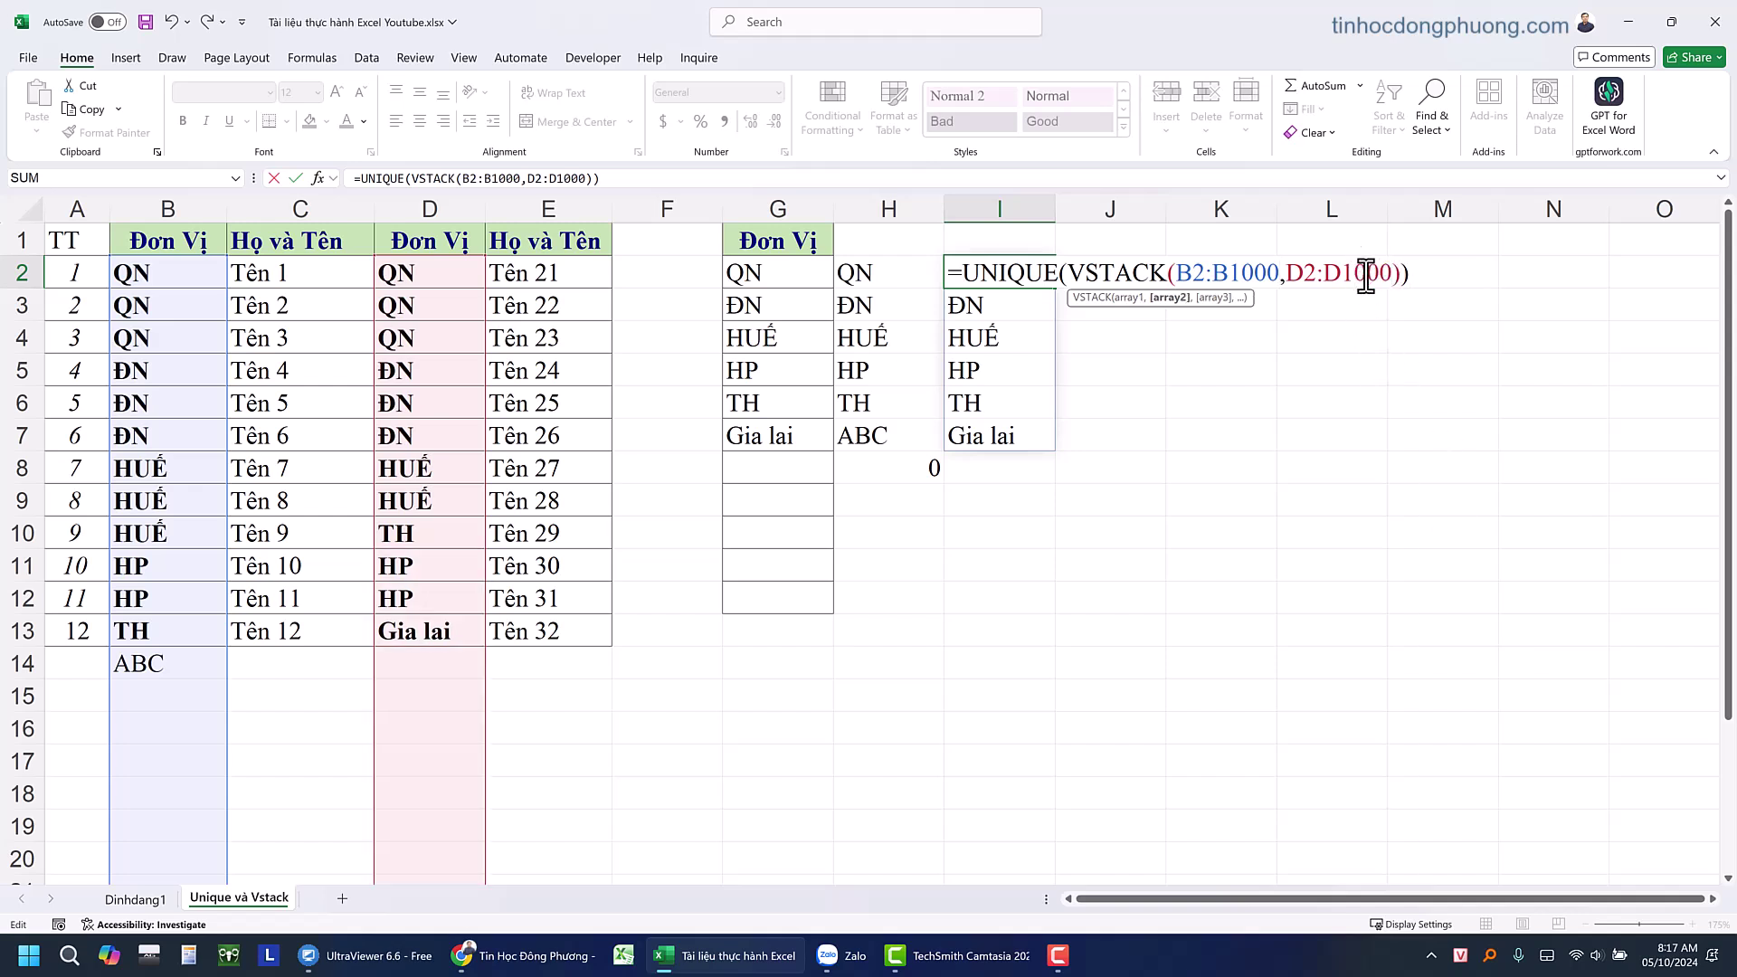
key(Return)
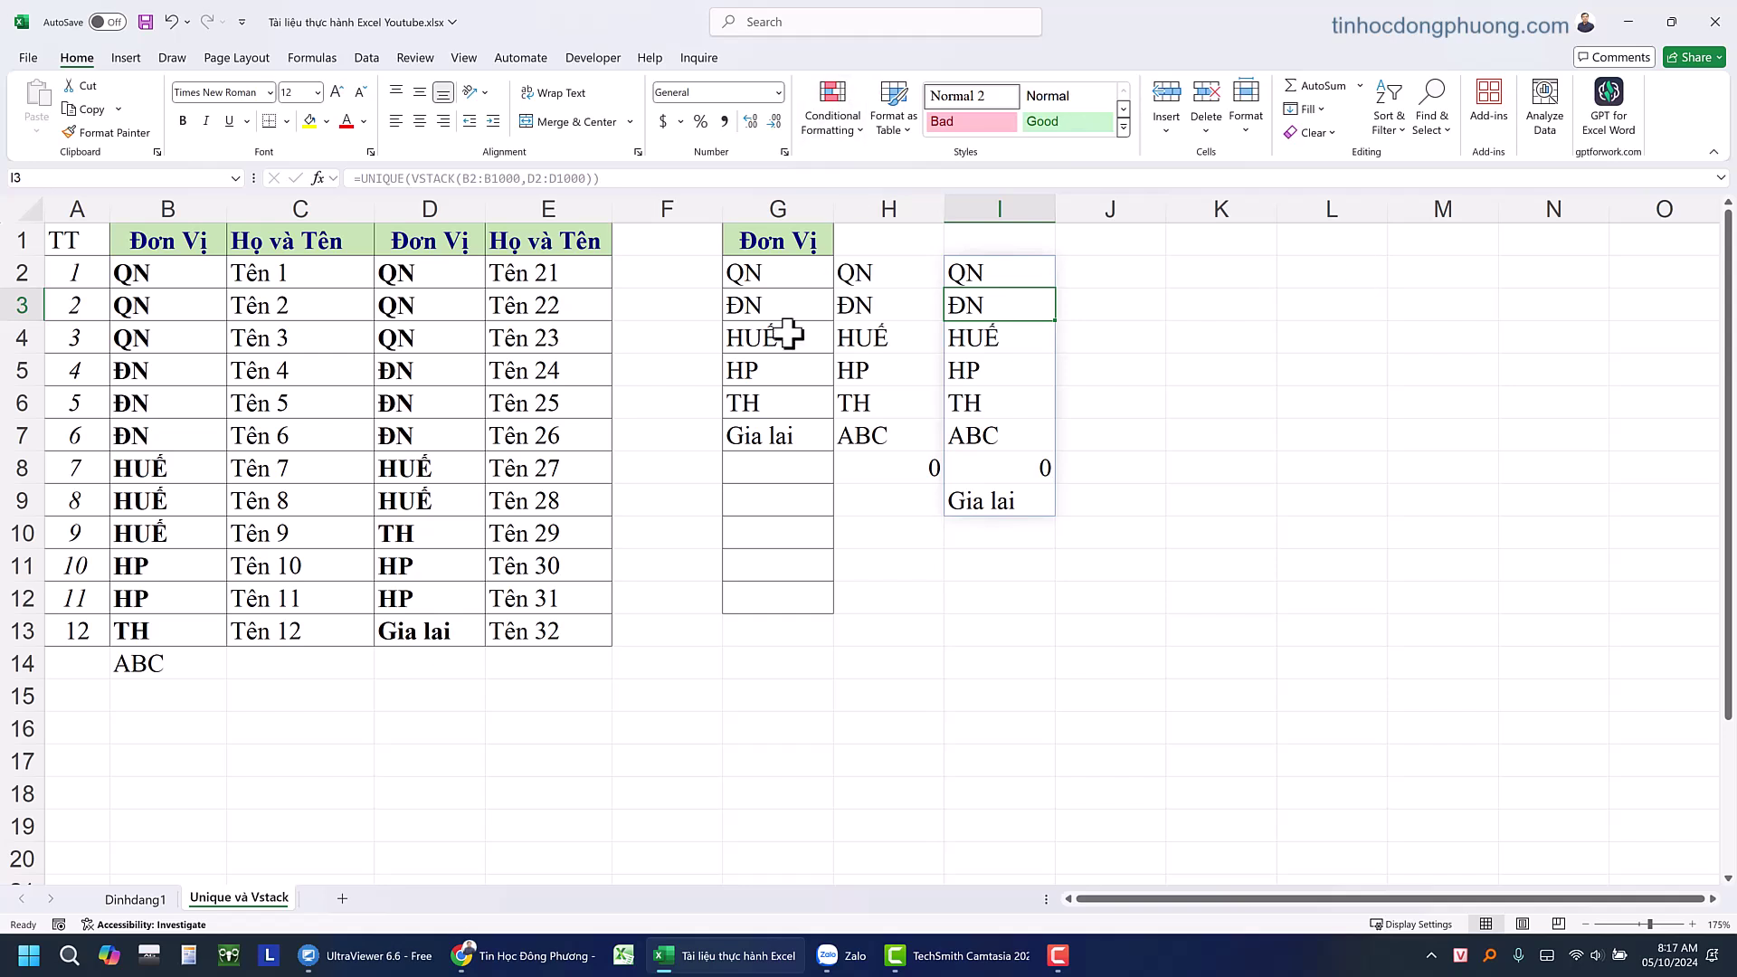
Add E123 in D14 and confirm it appears in column I's list
click(209, 663)
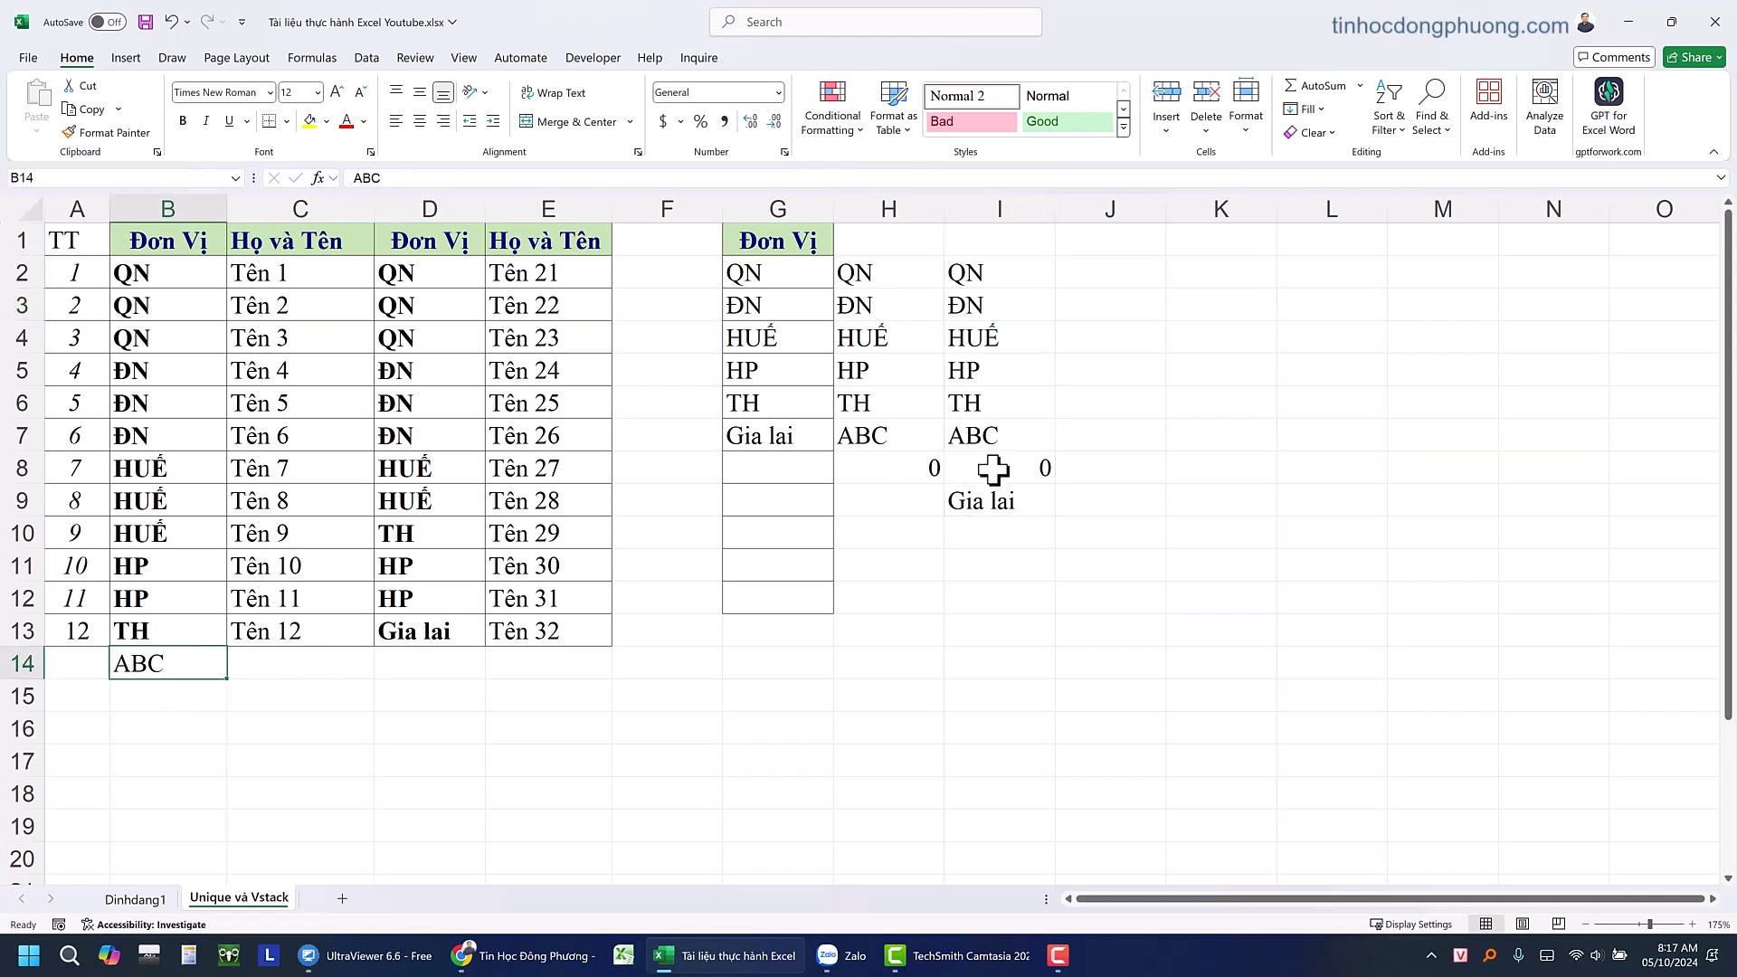
click(297, 667)
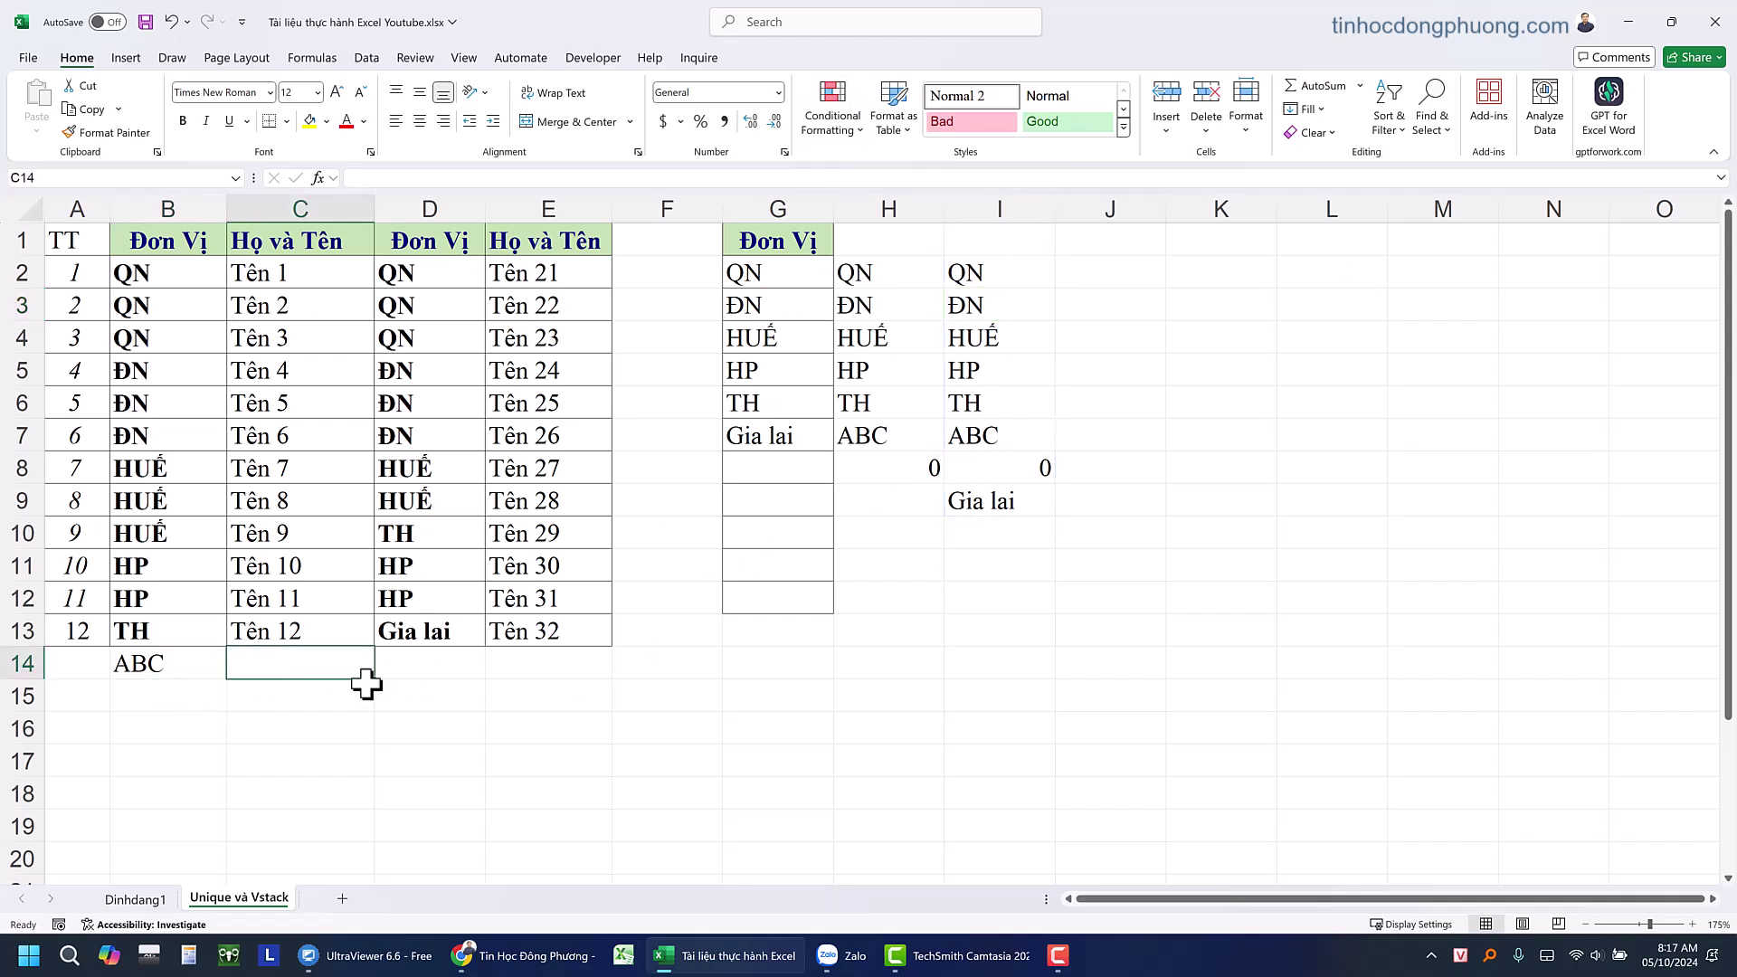
click(407, 663)
text(E)
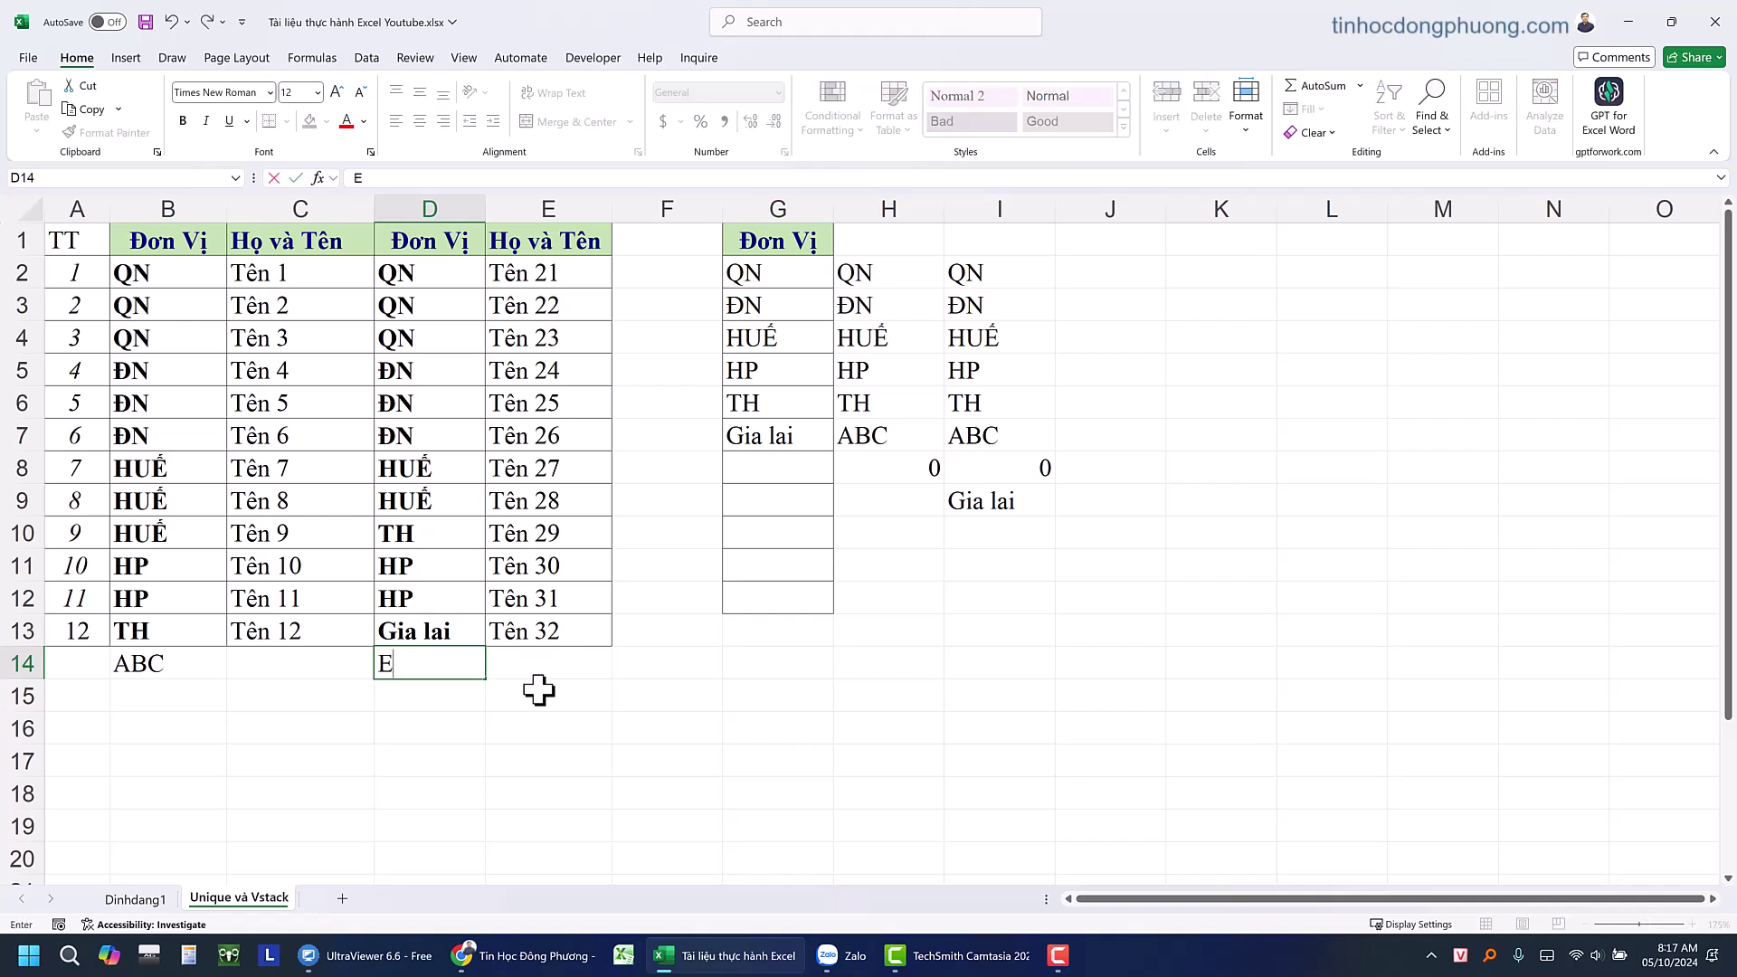
text(123)
click(582, 717)
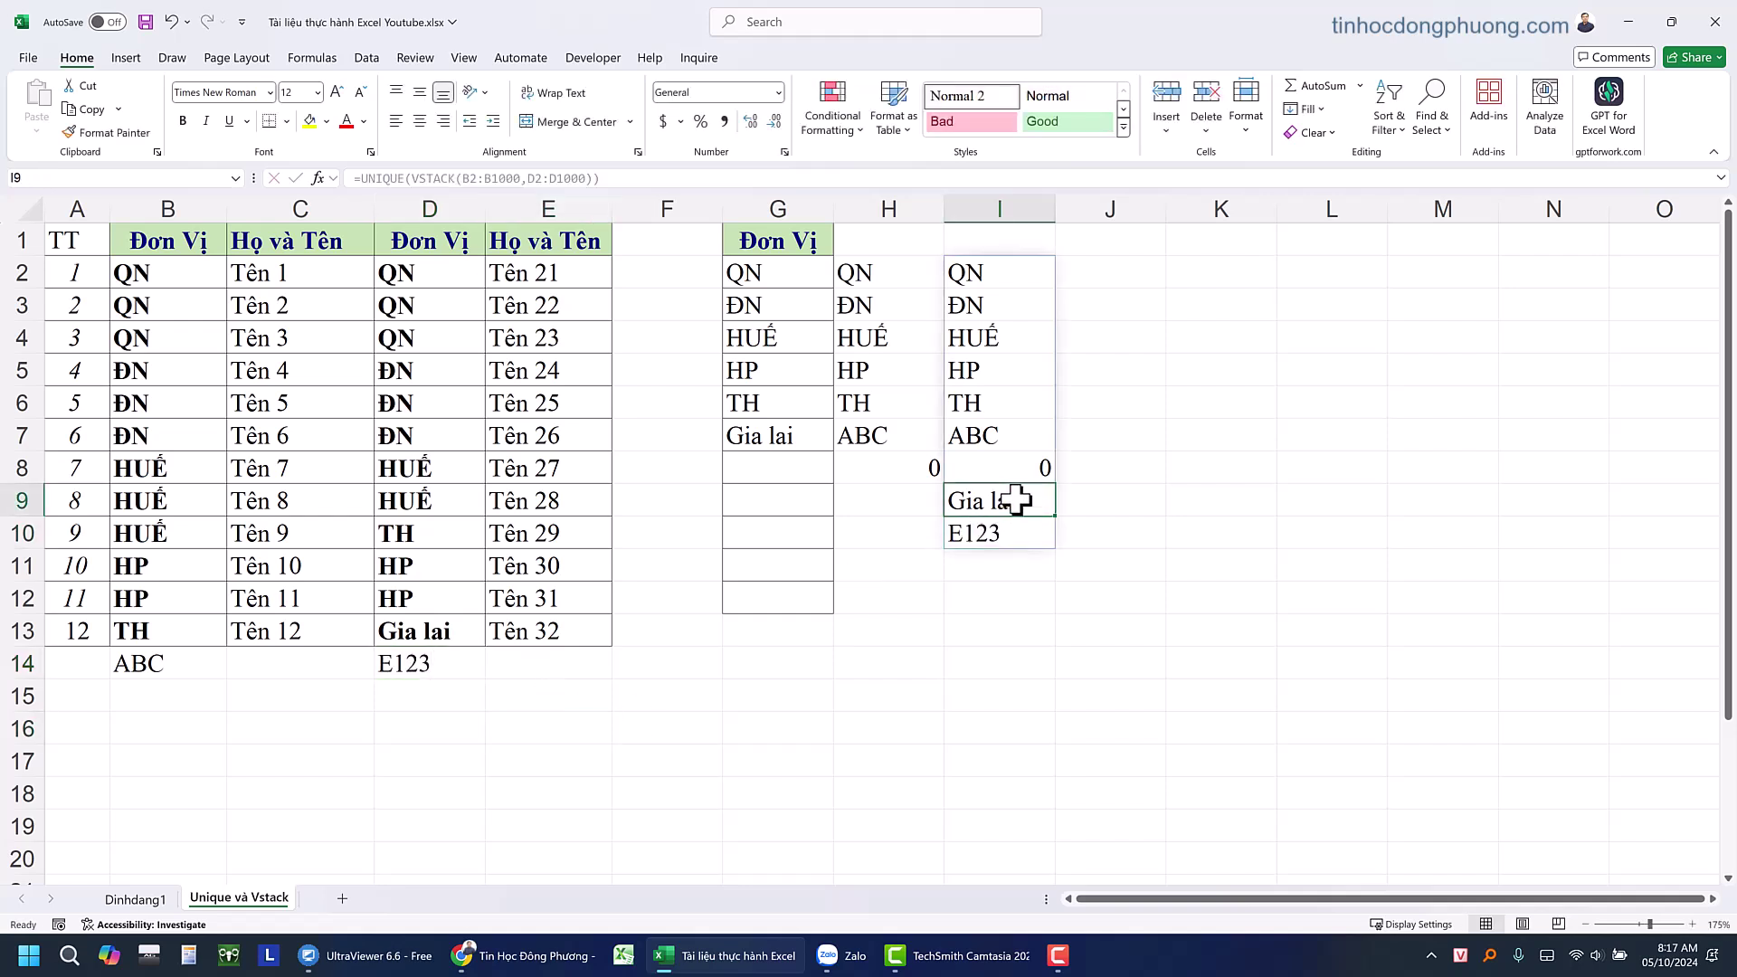
click(1005, 468)
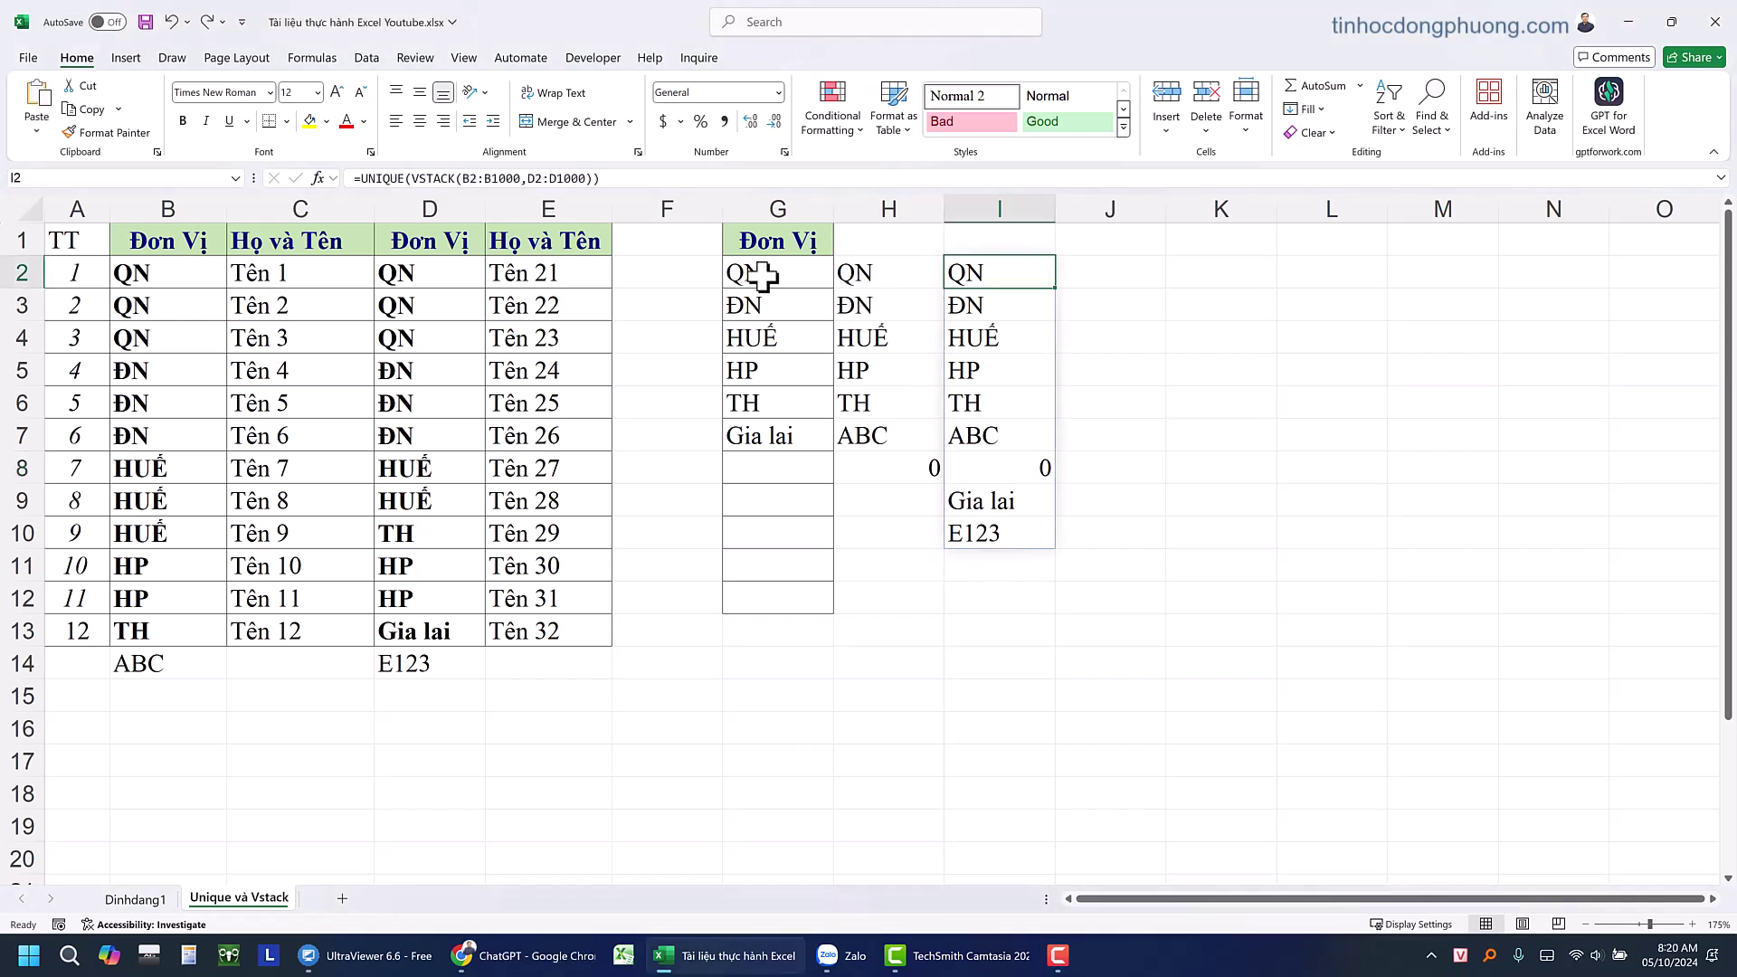
Clear the typed unit list from G2:G8
click(763, 274)
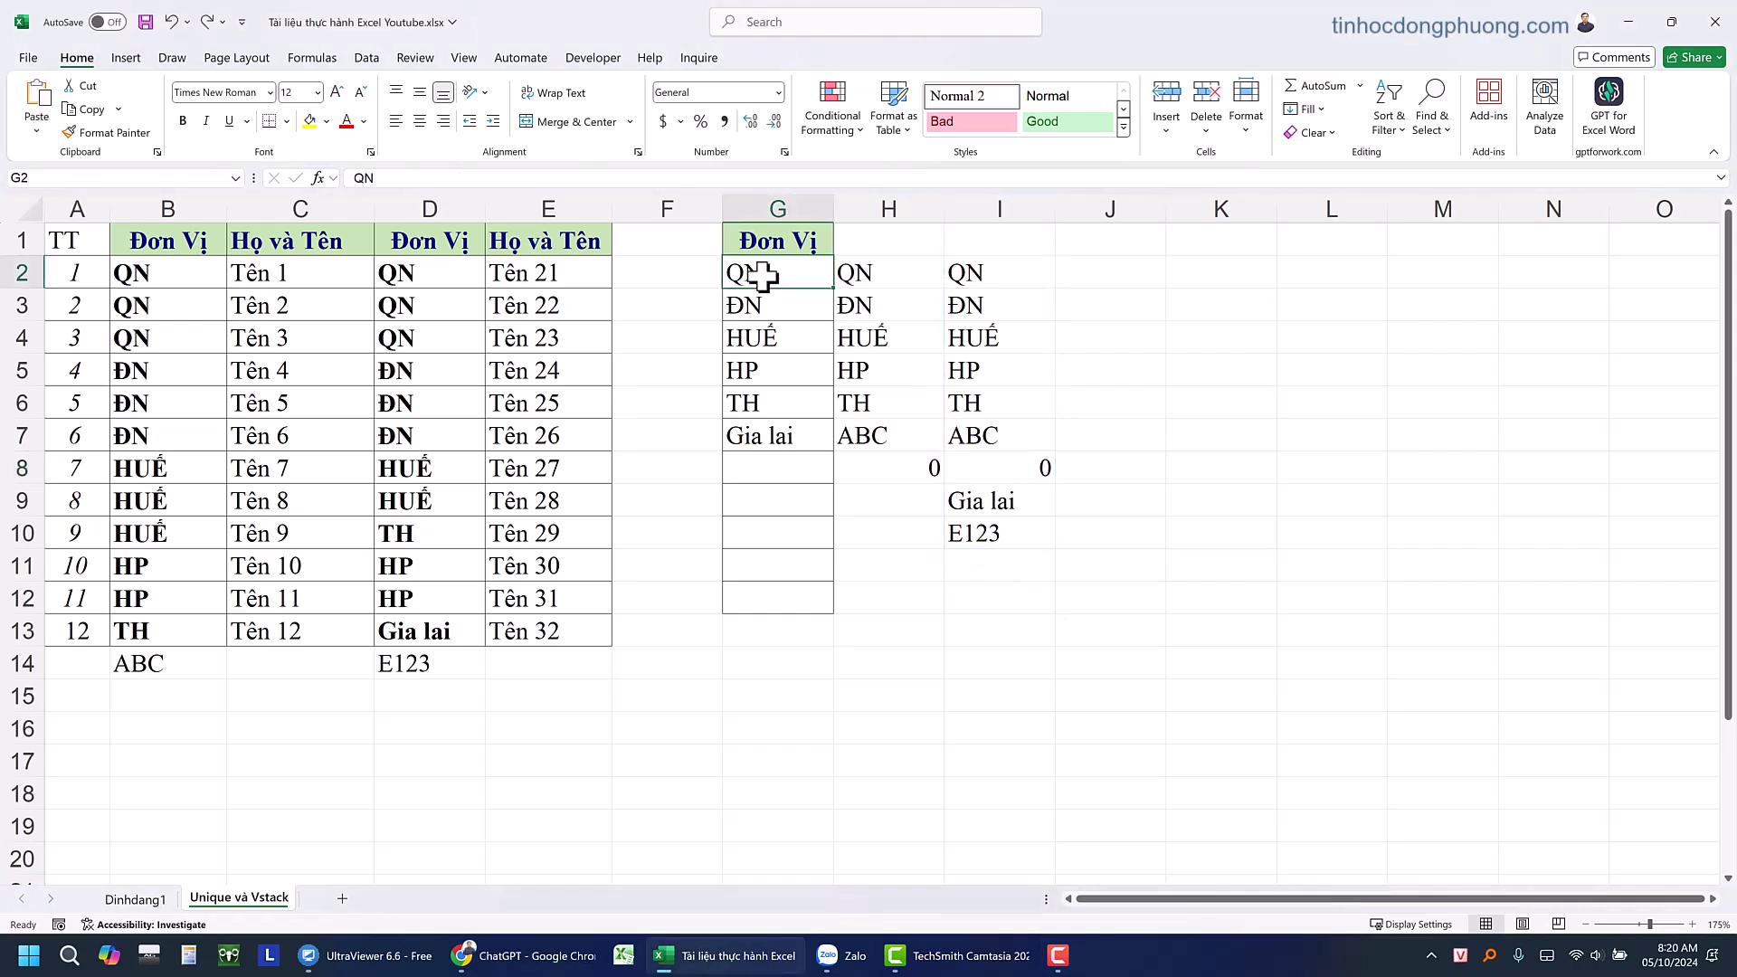
click(760, 479)
drag(768, 267, 810, 475)
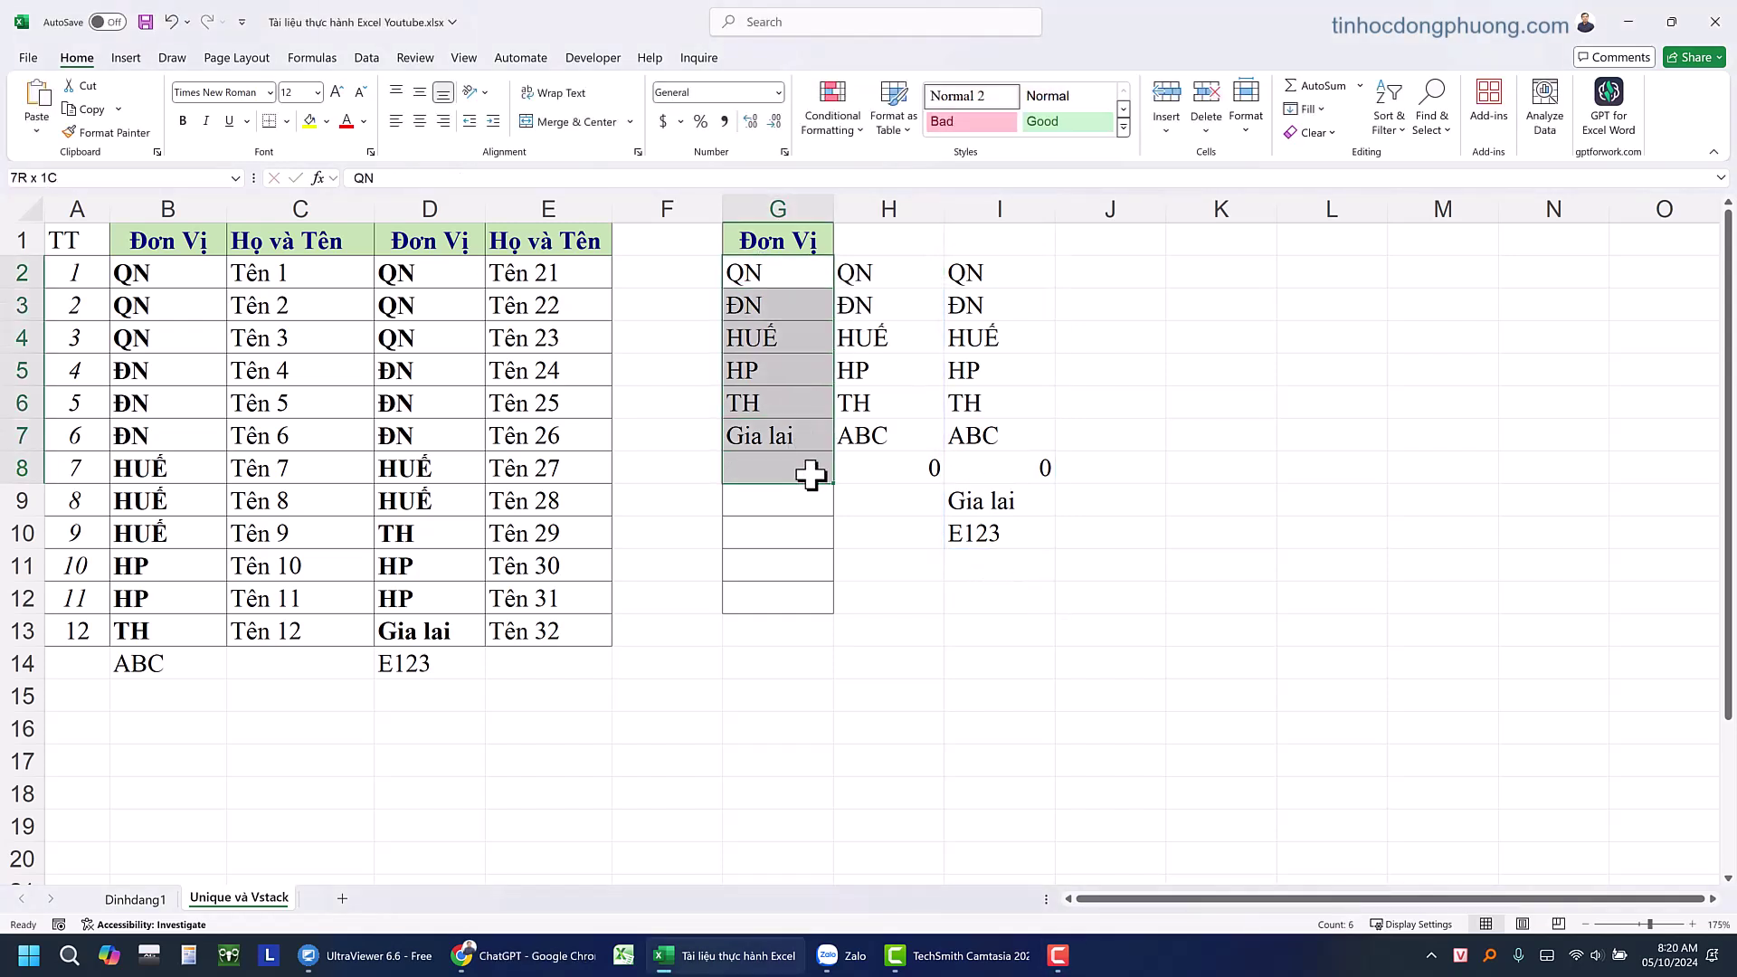
key(Delete)
click(776, 276)
Enter =UNIQUE(VSTACK(B2:B1000,D2:D1000)) in G2
text(=)
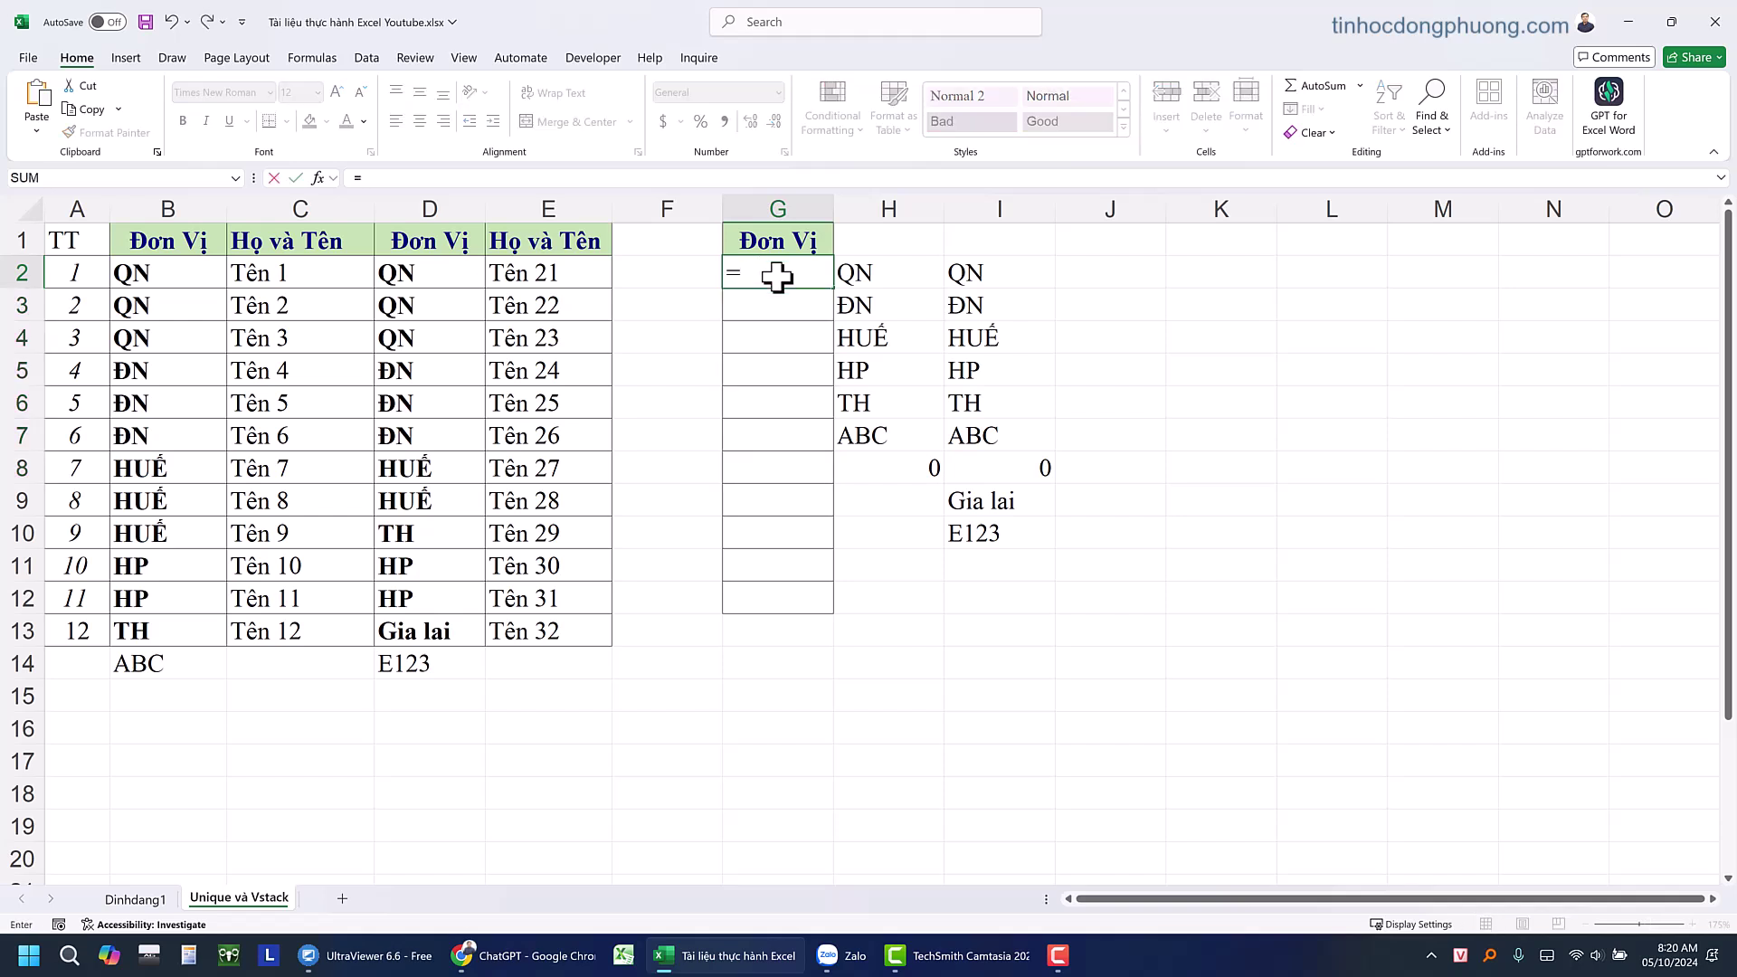
text(uni)
key(Tab)
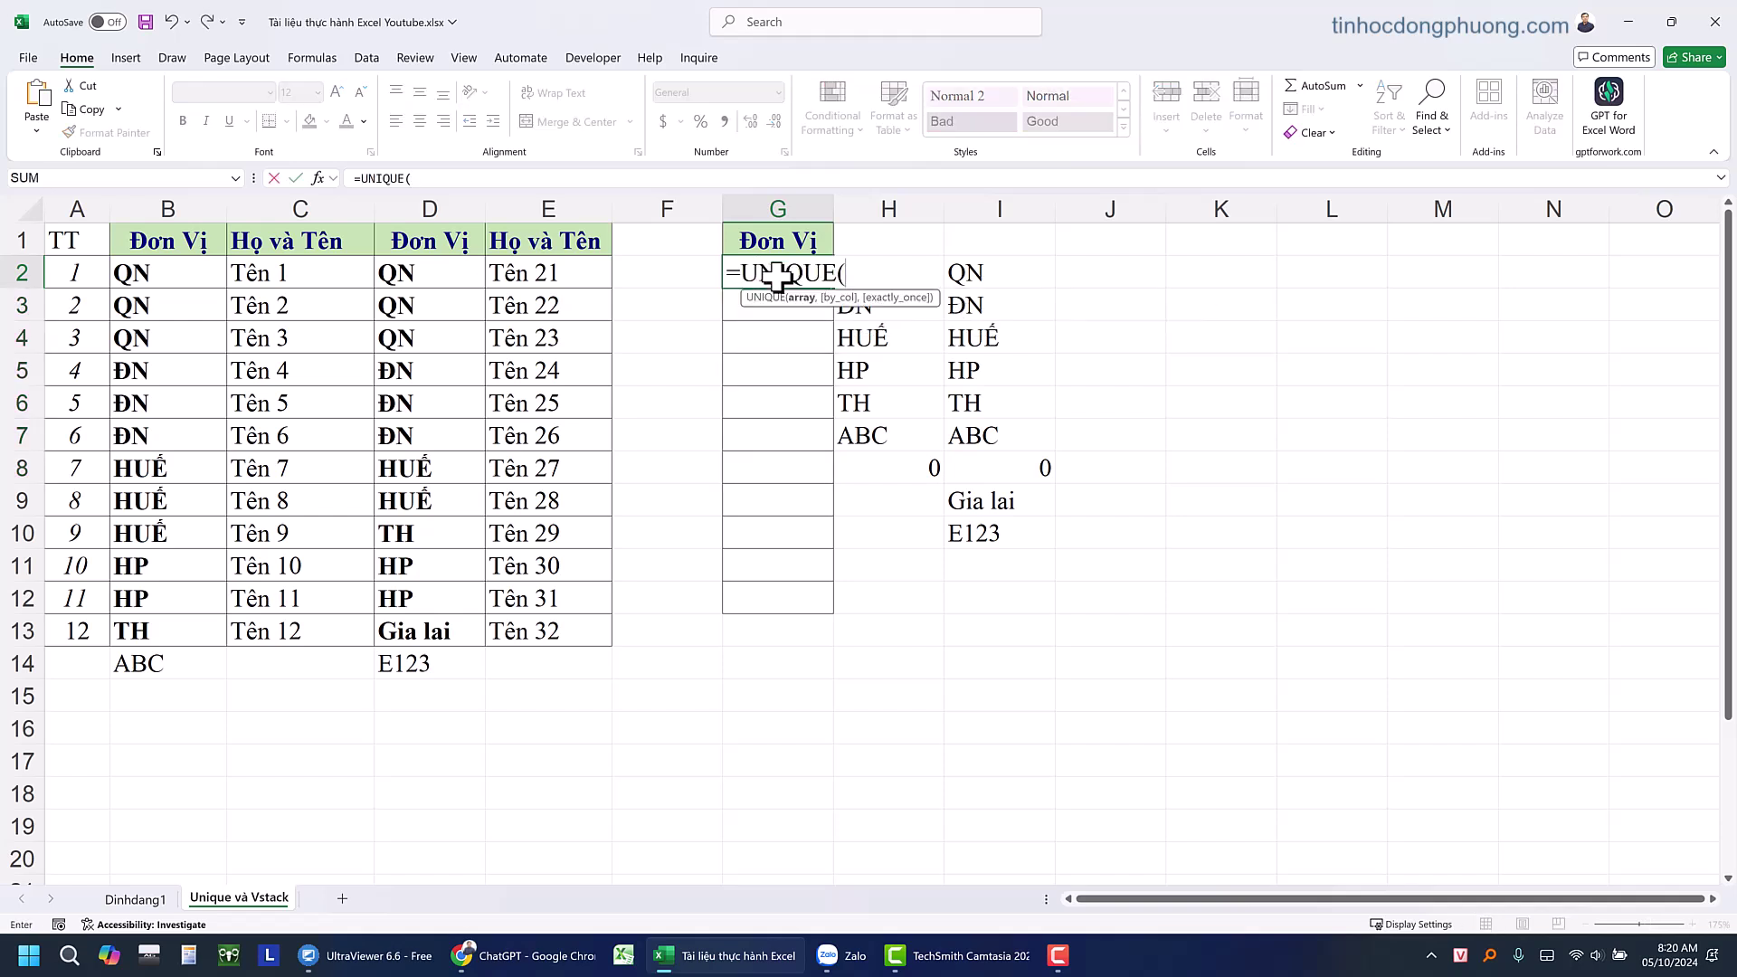
text(v)
key(BackSpace)
text(s)
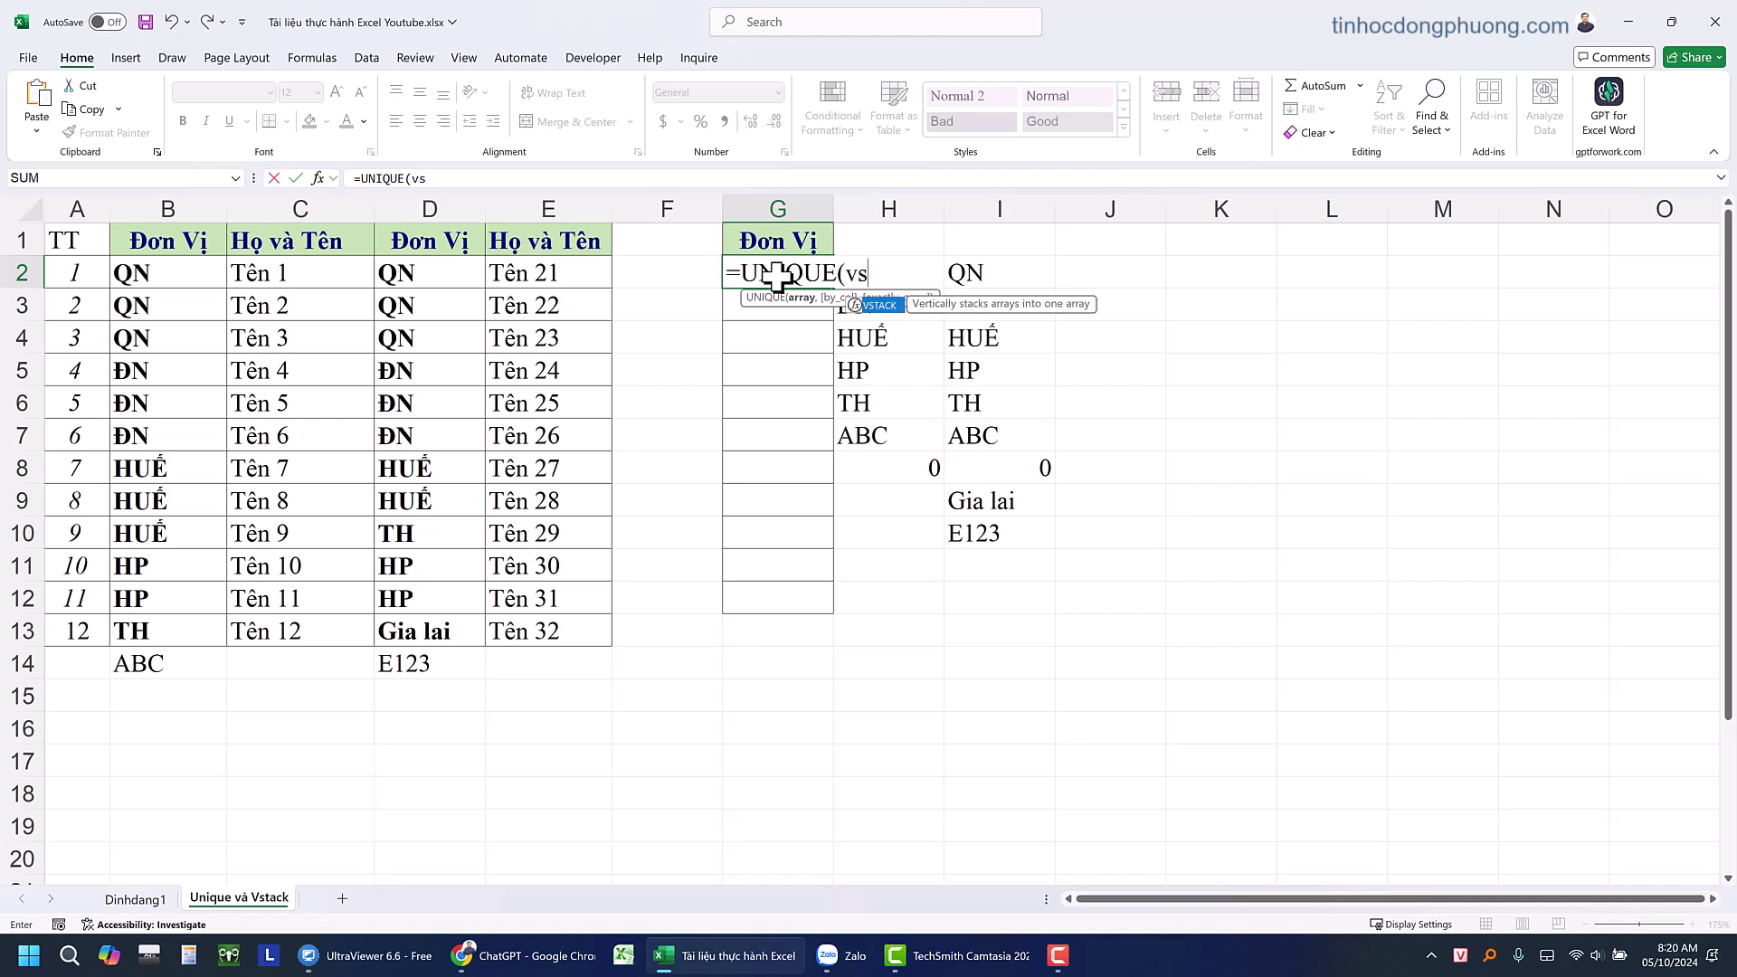
key(Tab)
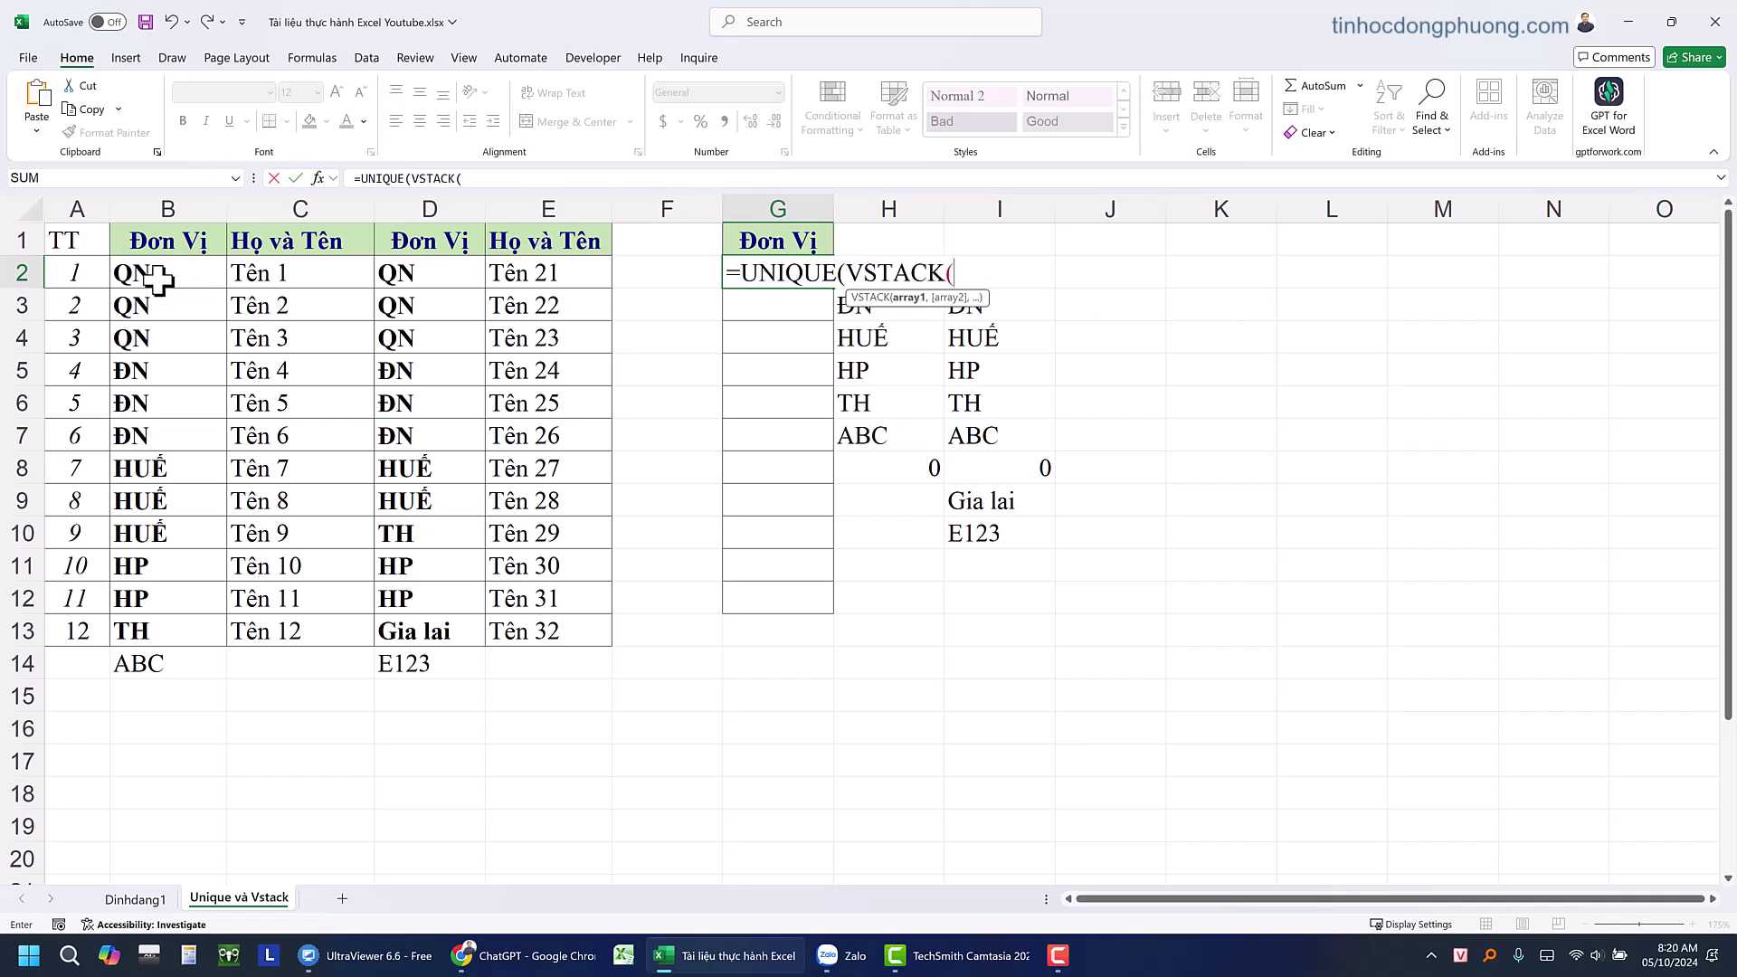
drag(158, 281, 228, 624)
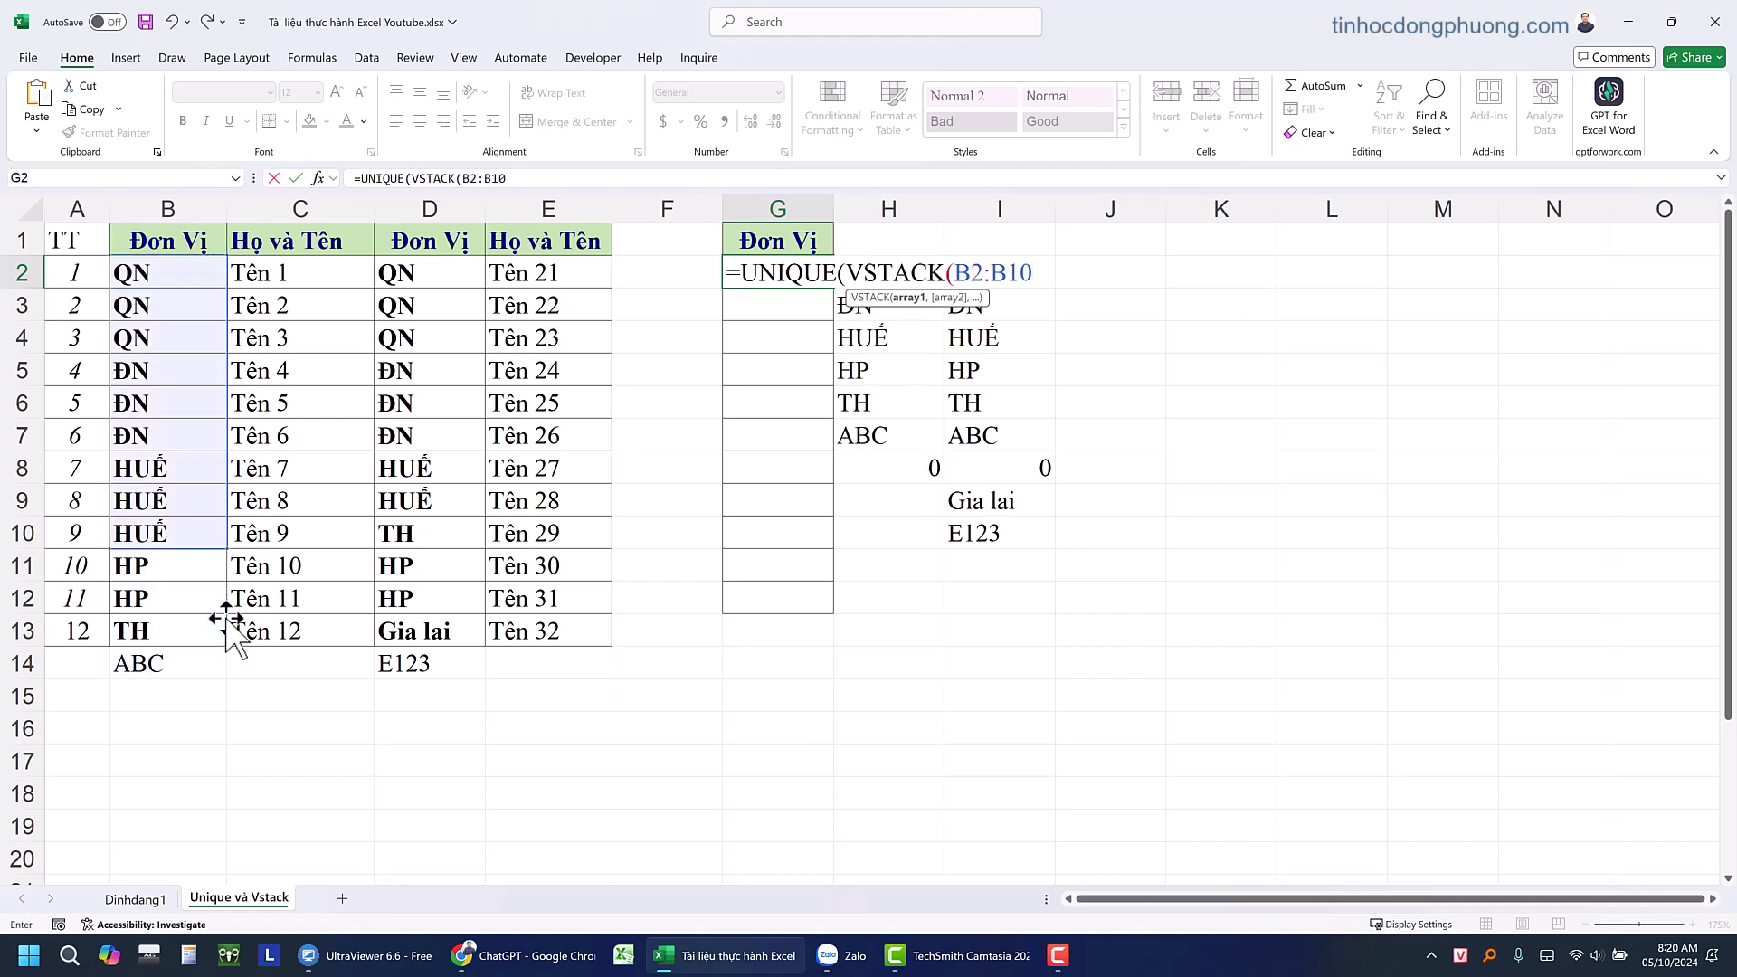
text(00)
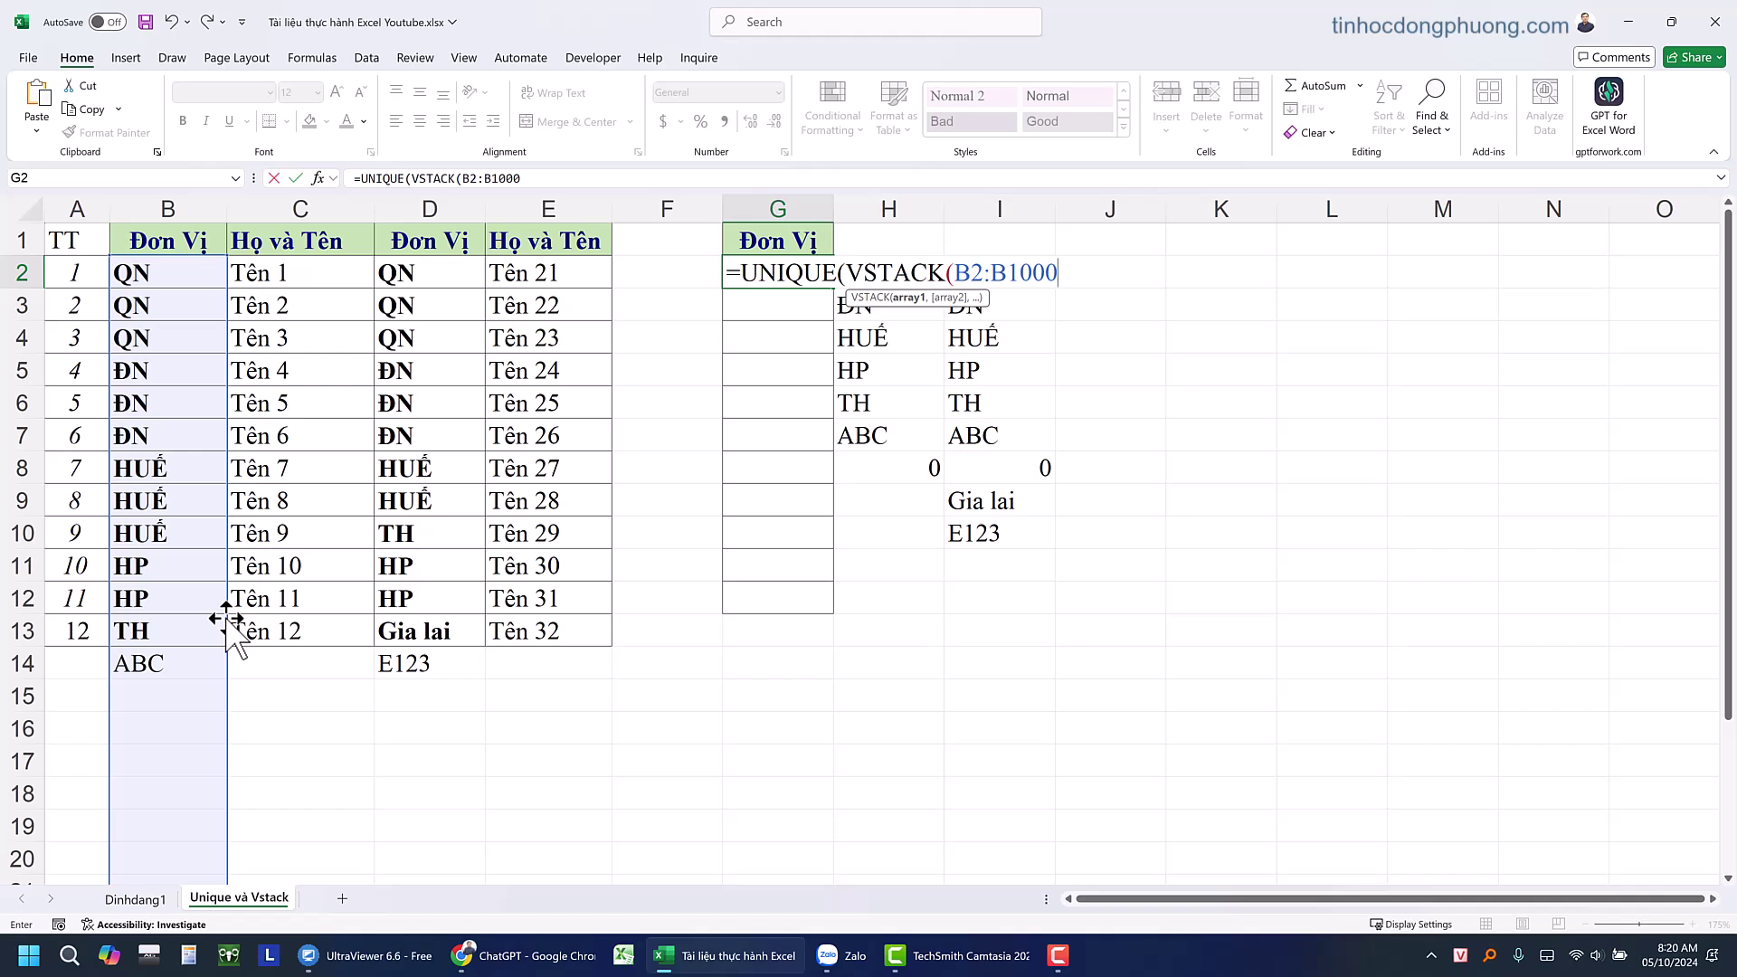
text(,)
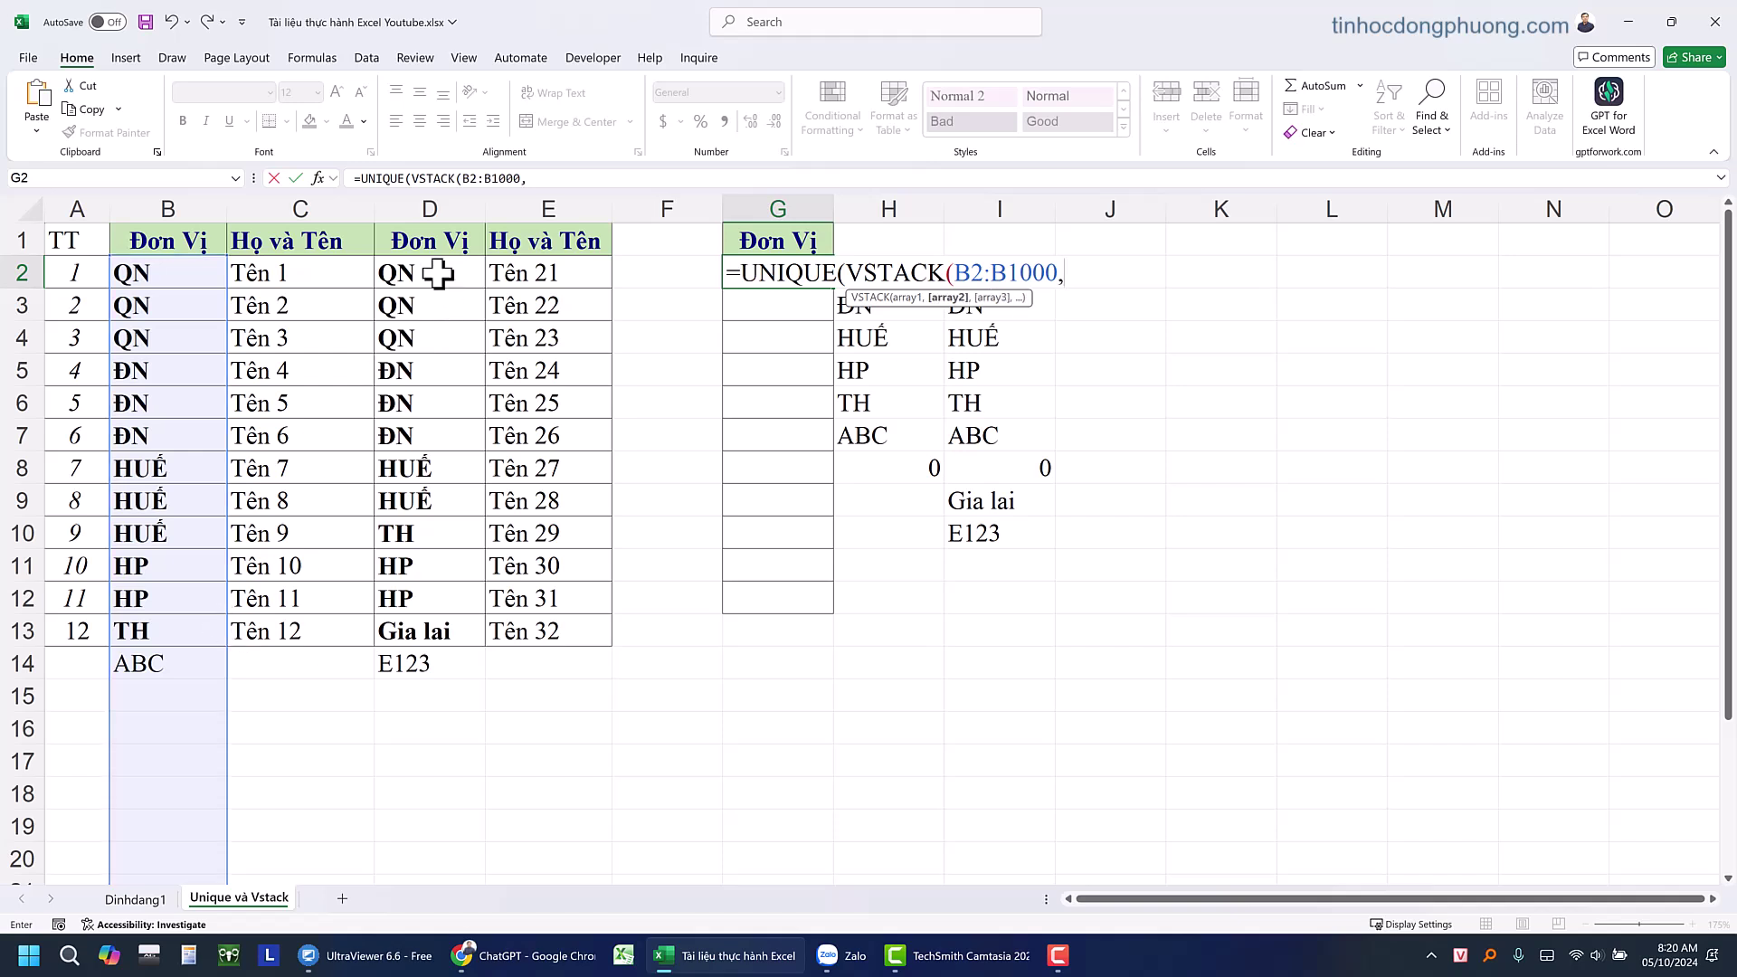
drag(438, 272, 465, 760)
key(BackSpace)
text(00)
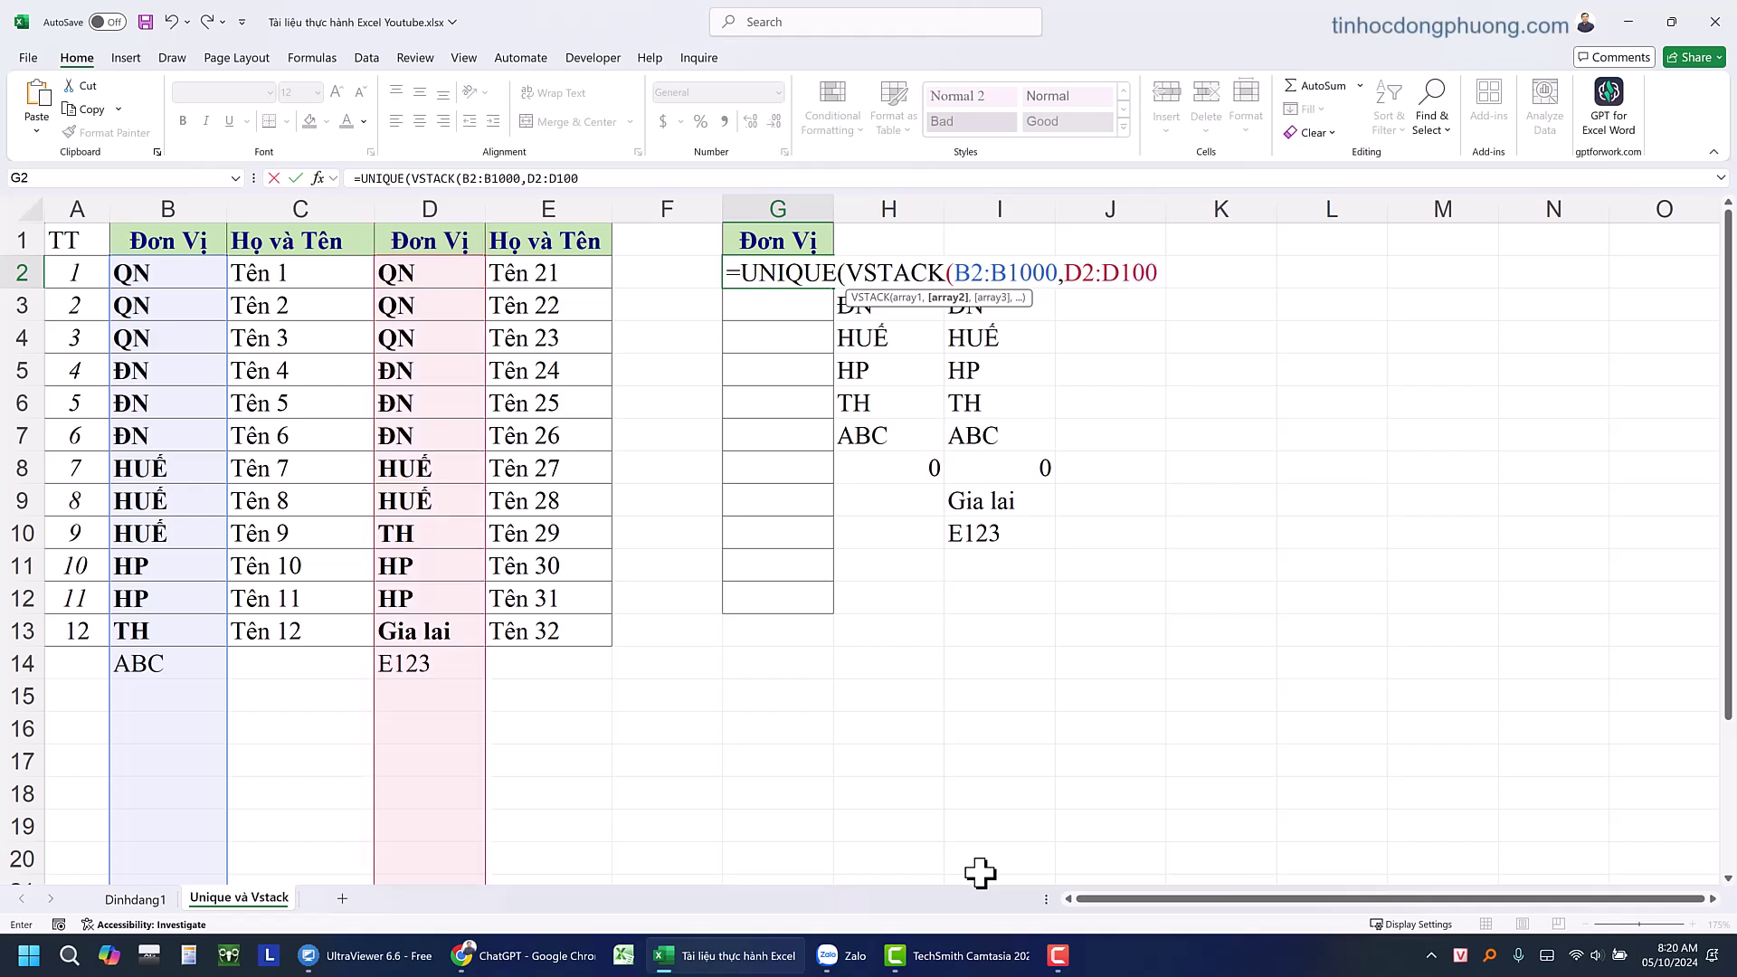
text())
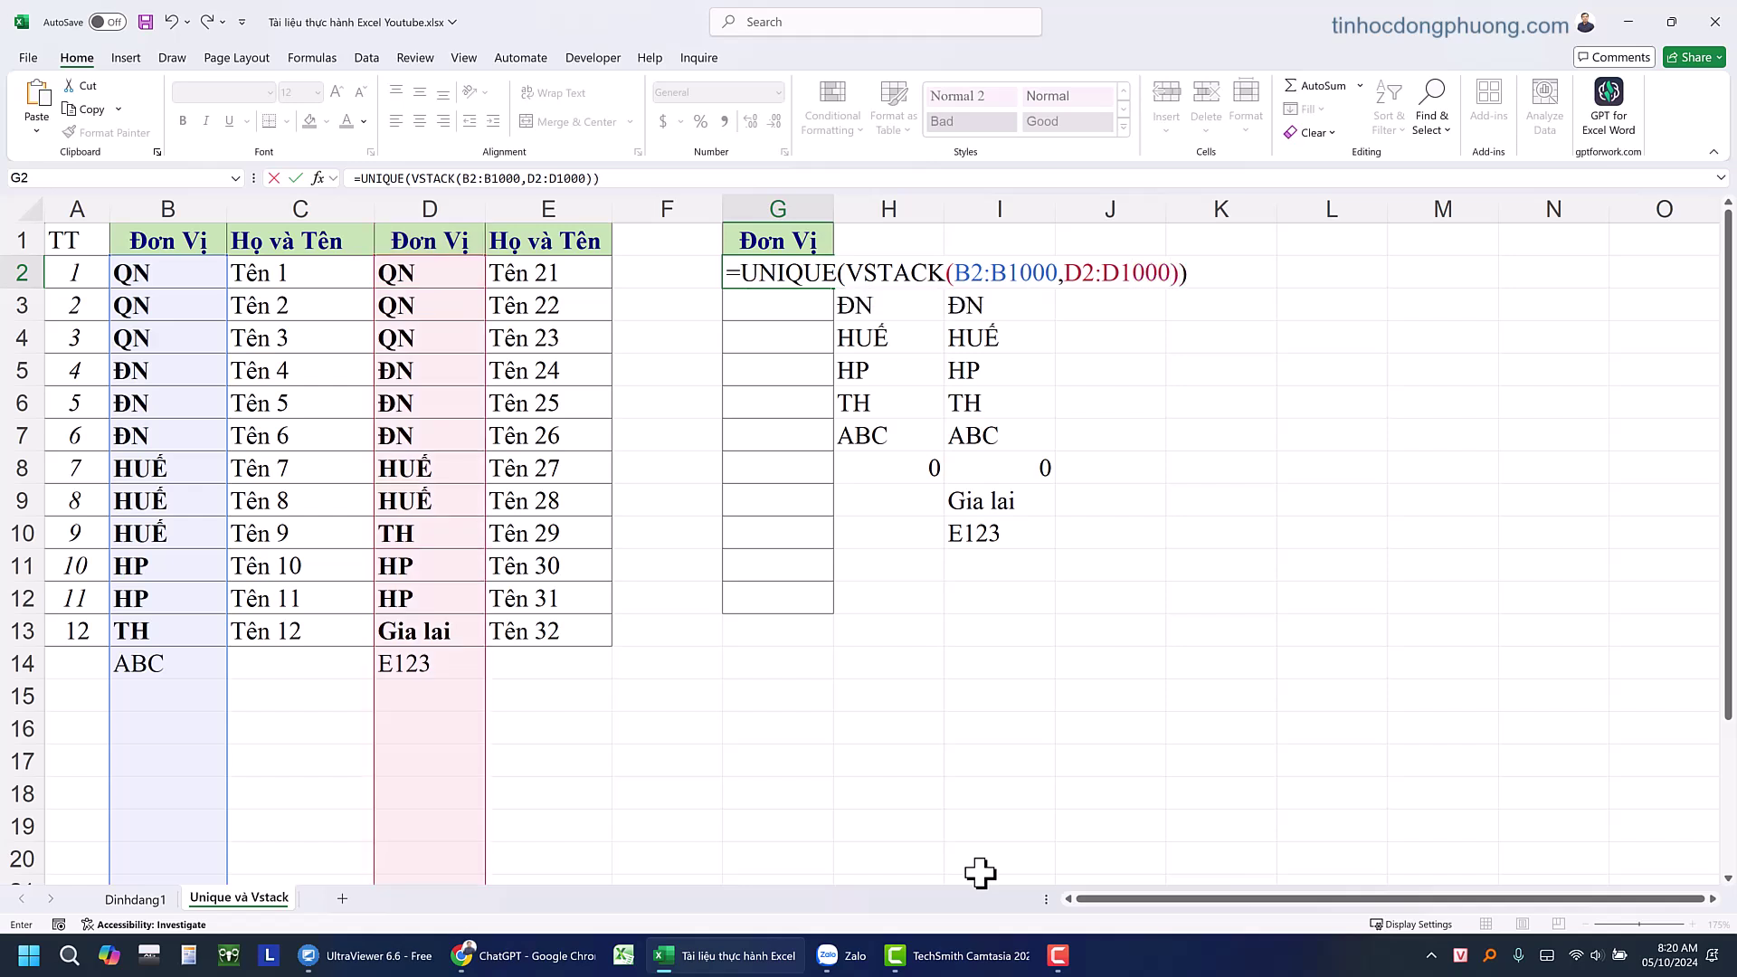
key(Return)
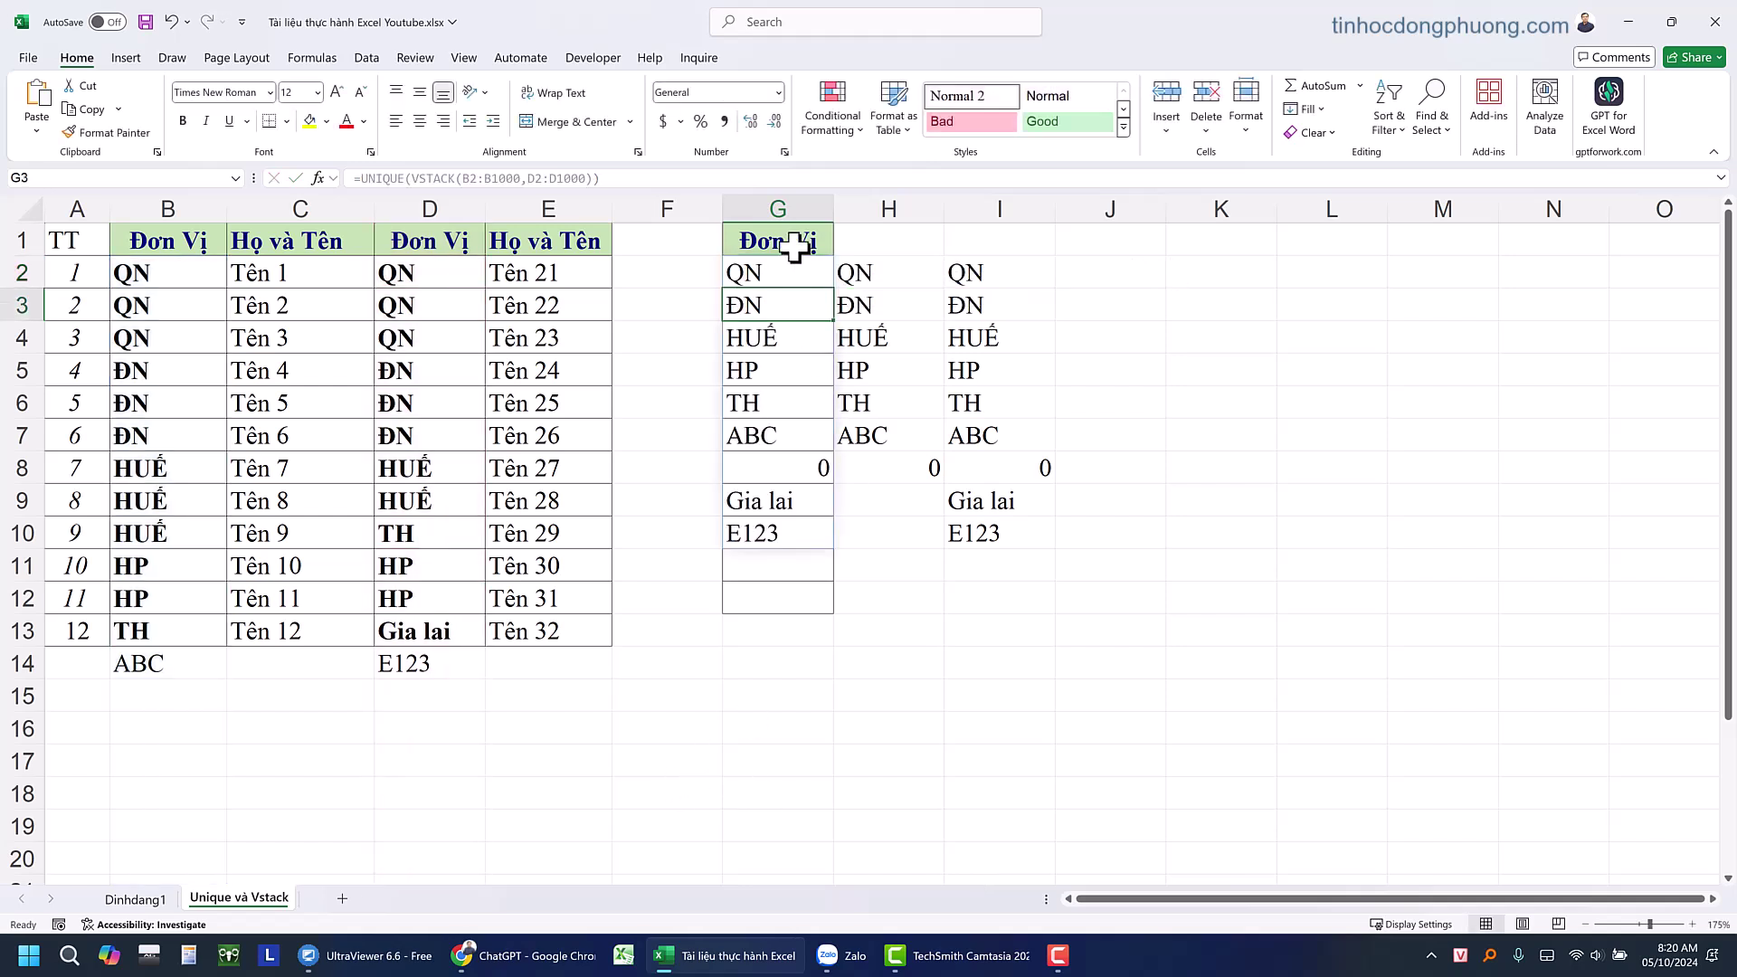
Left-align column G and compare its formula results with columns H and I
click(787, 209)
click(396, 120)
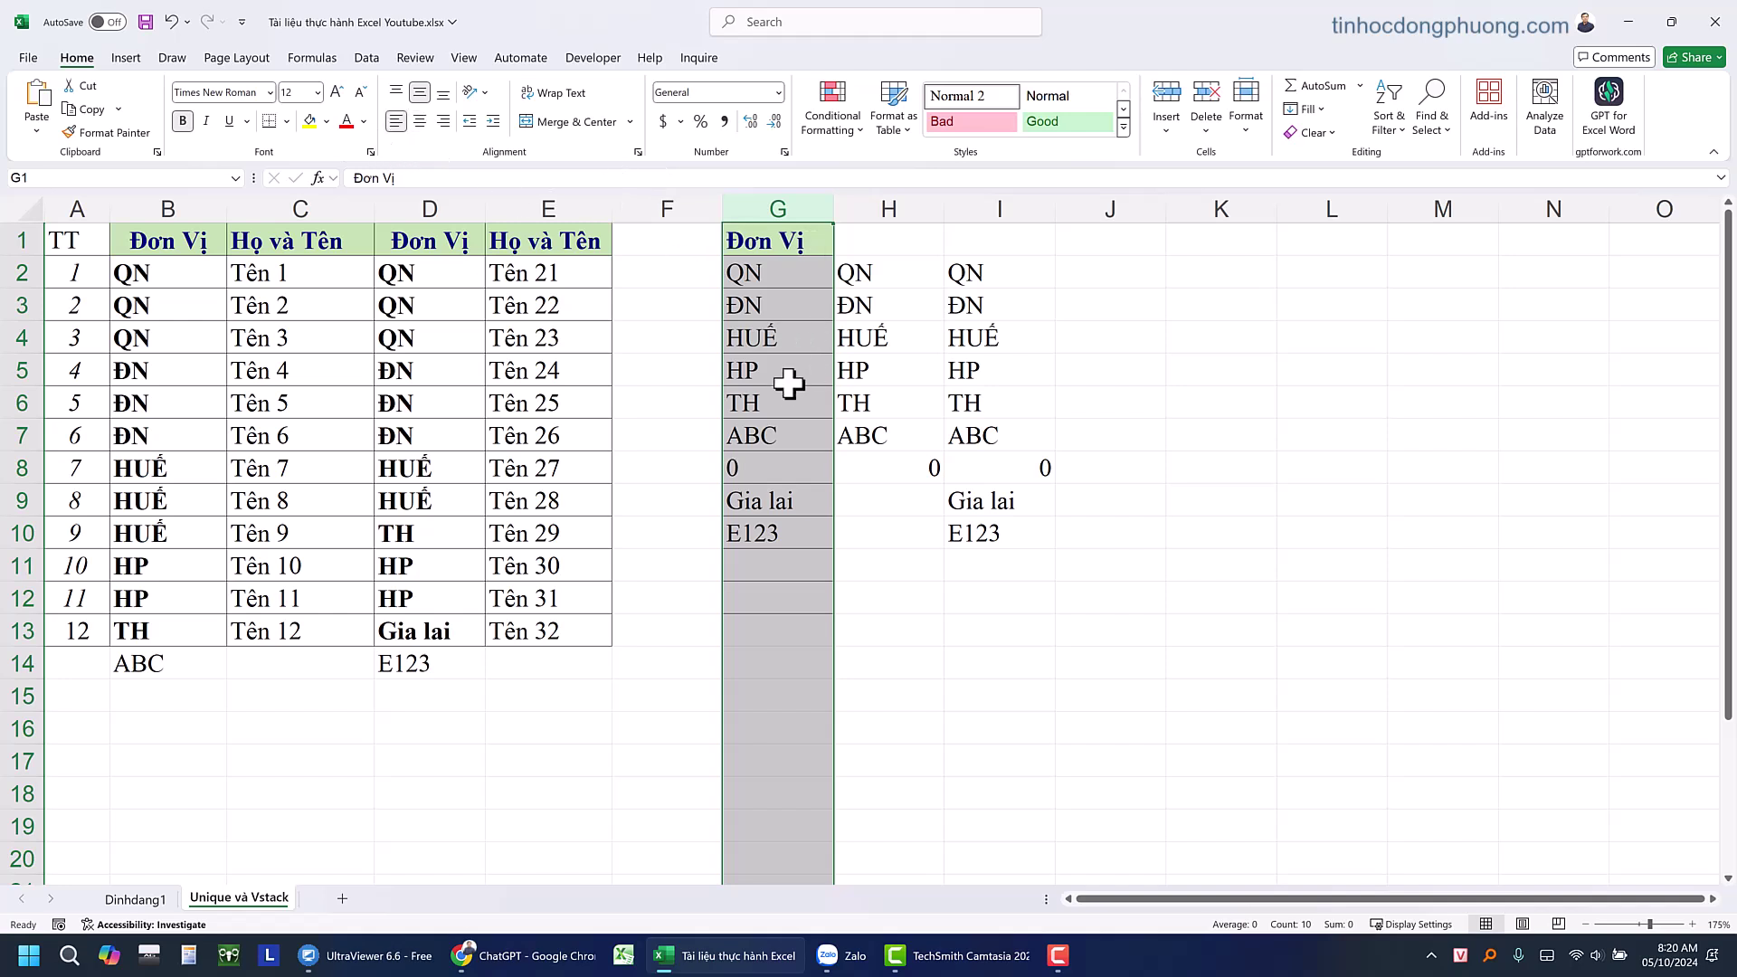
drag(855, 271, 855, 308)
shift+click(1000, 531)
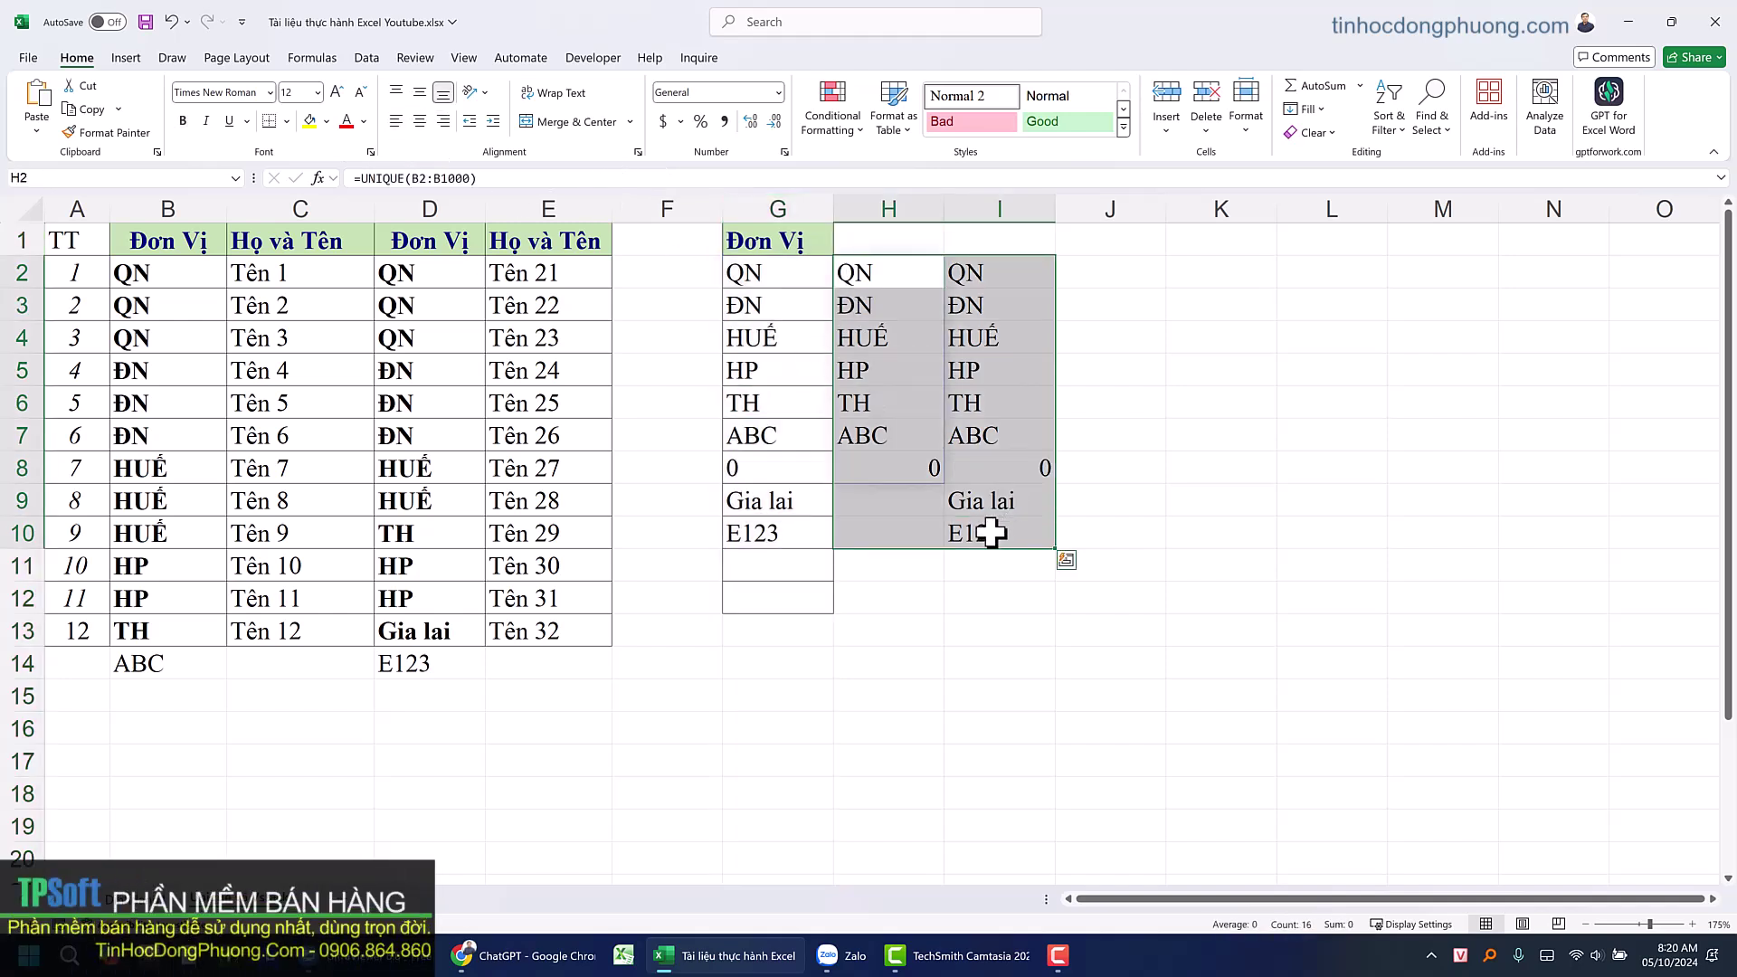
double_click(760, 277)
double_click(760, 277)
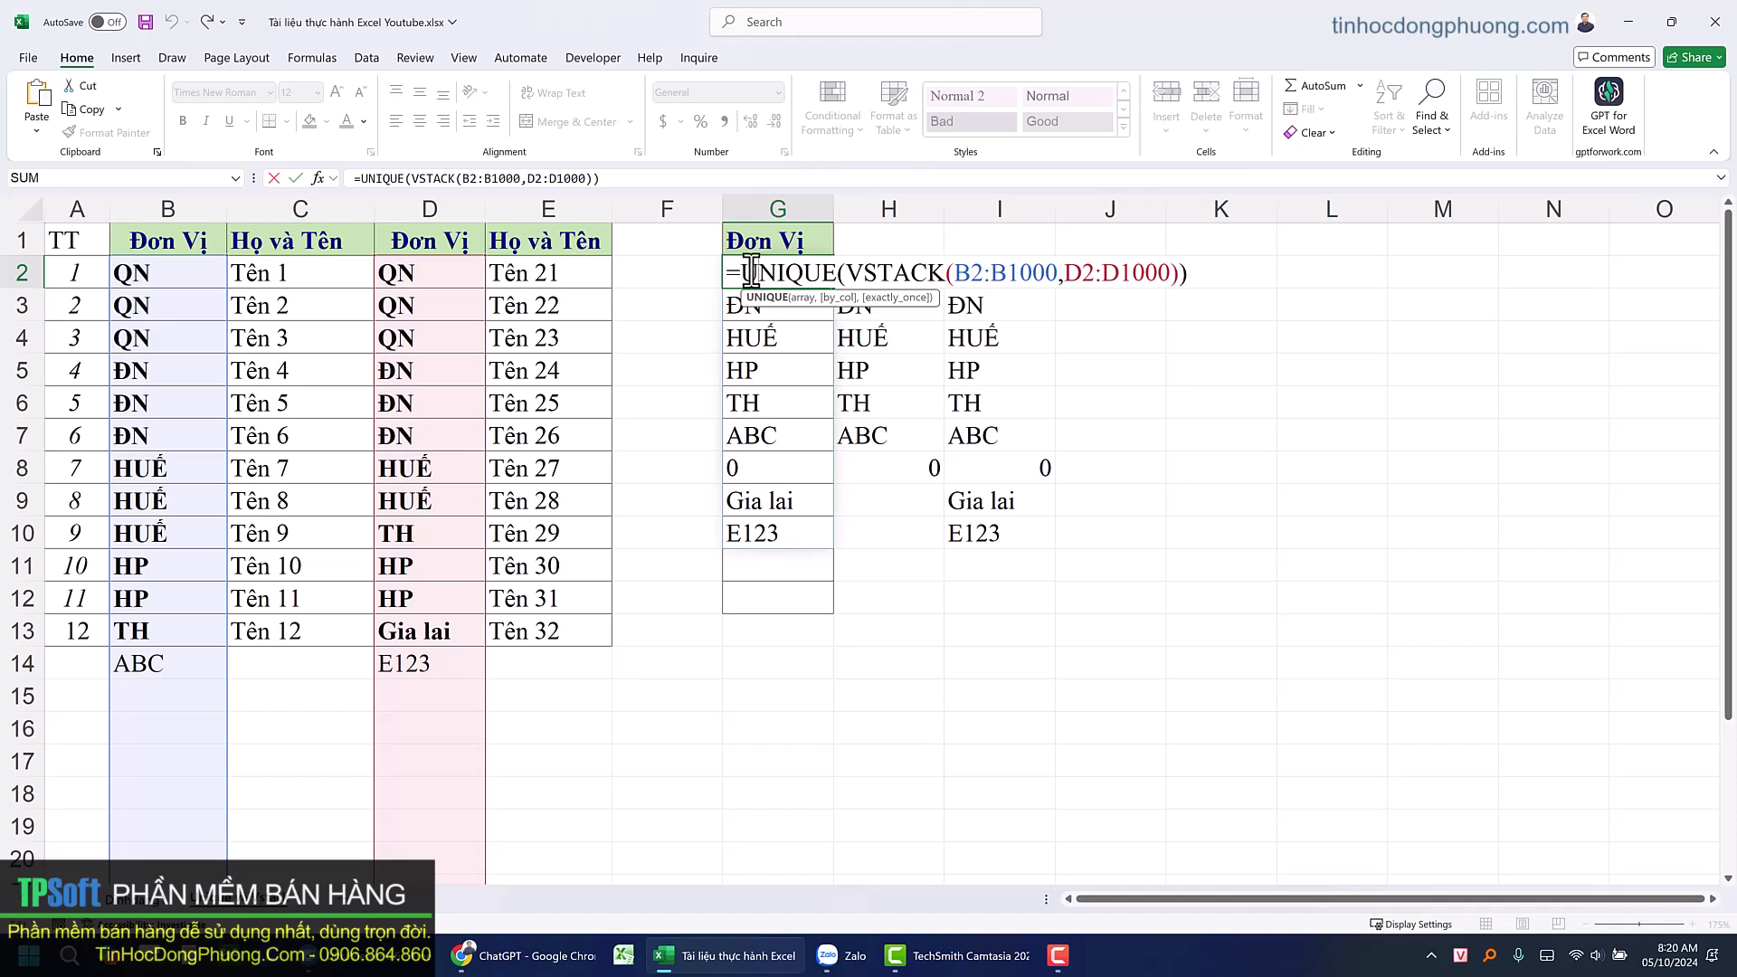
key(Escape)
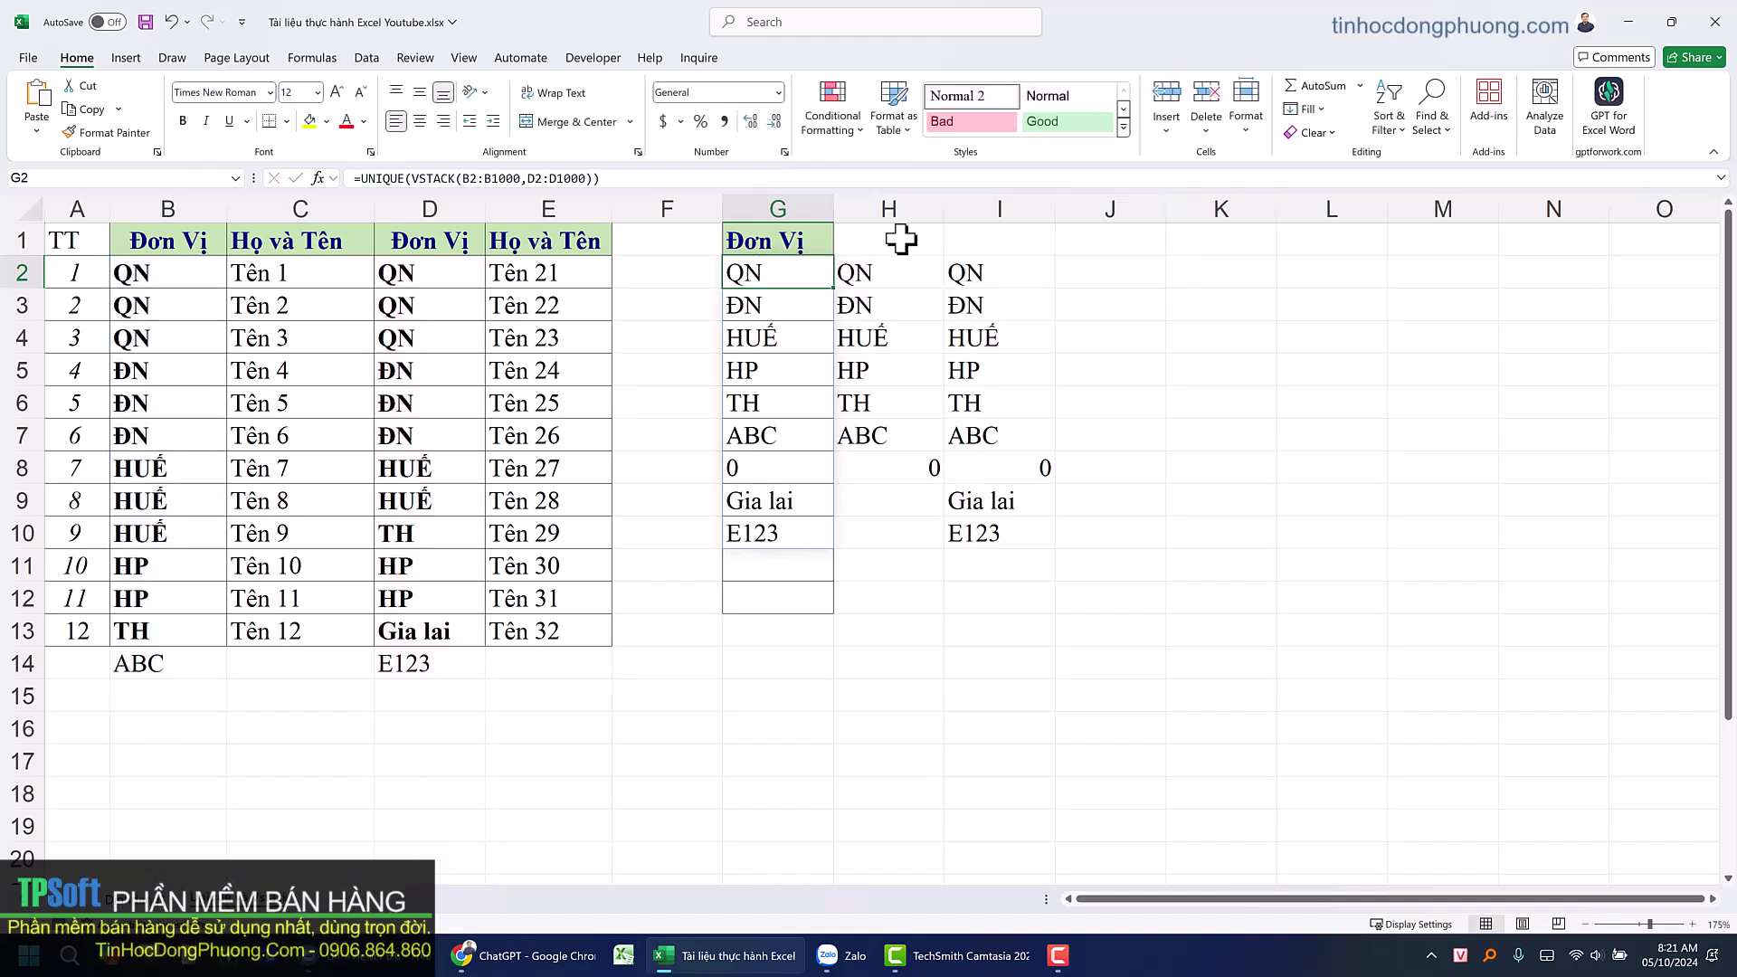
Clear the test lists from columns H and I
drag(896, 271, 1018, 540)
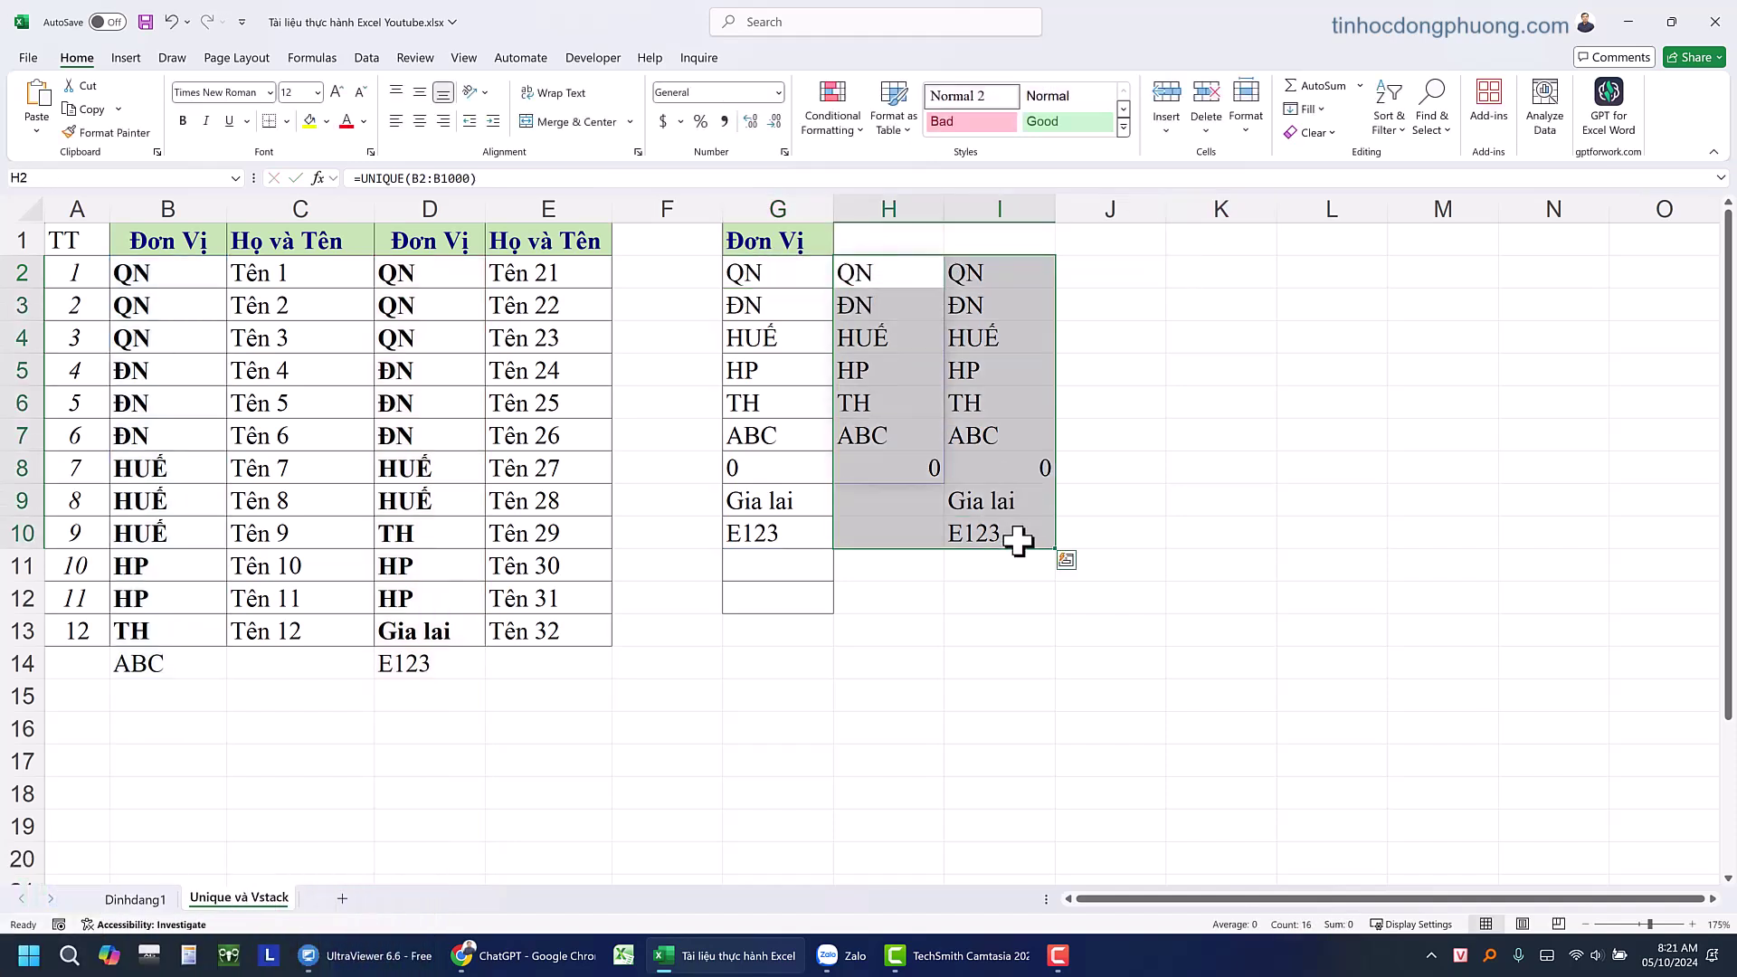
key(Delete)
click(925, 437)
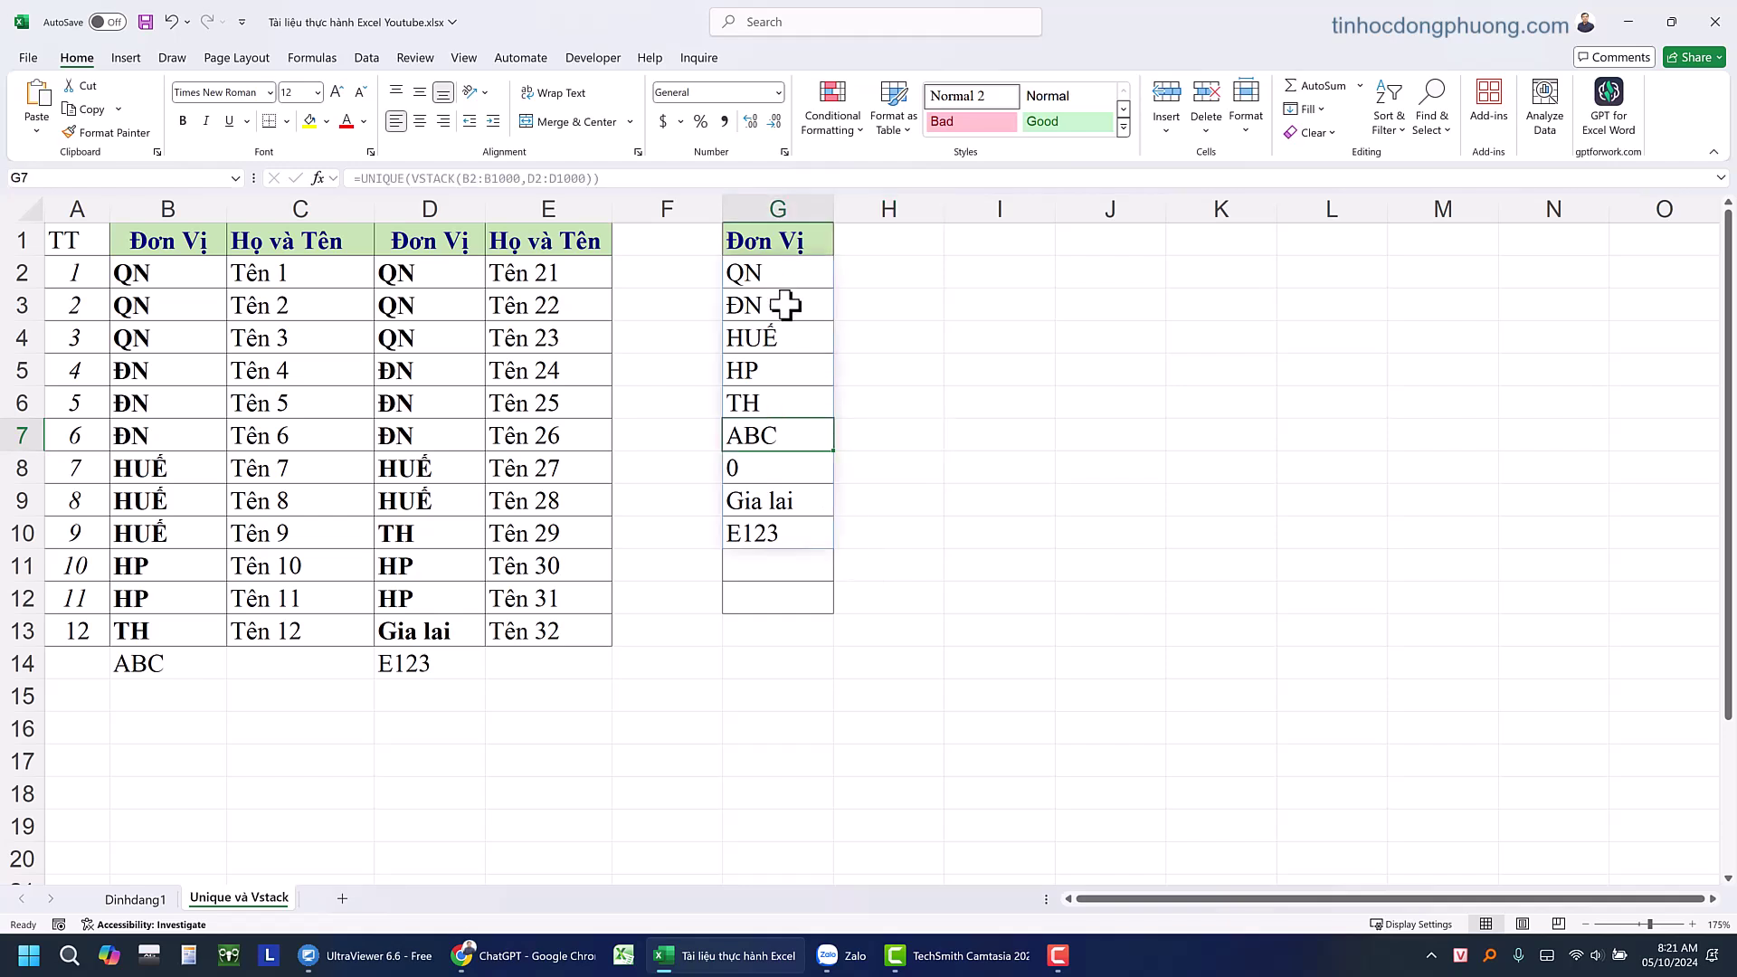
click(605, 675)
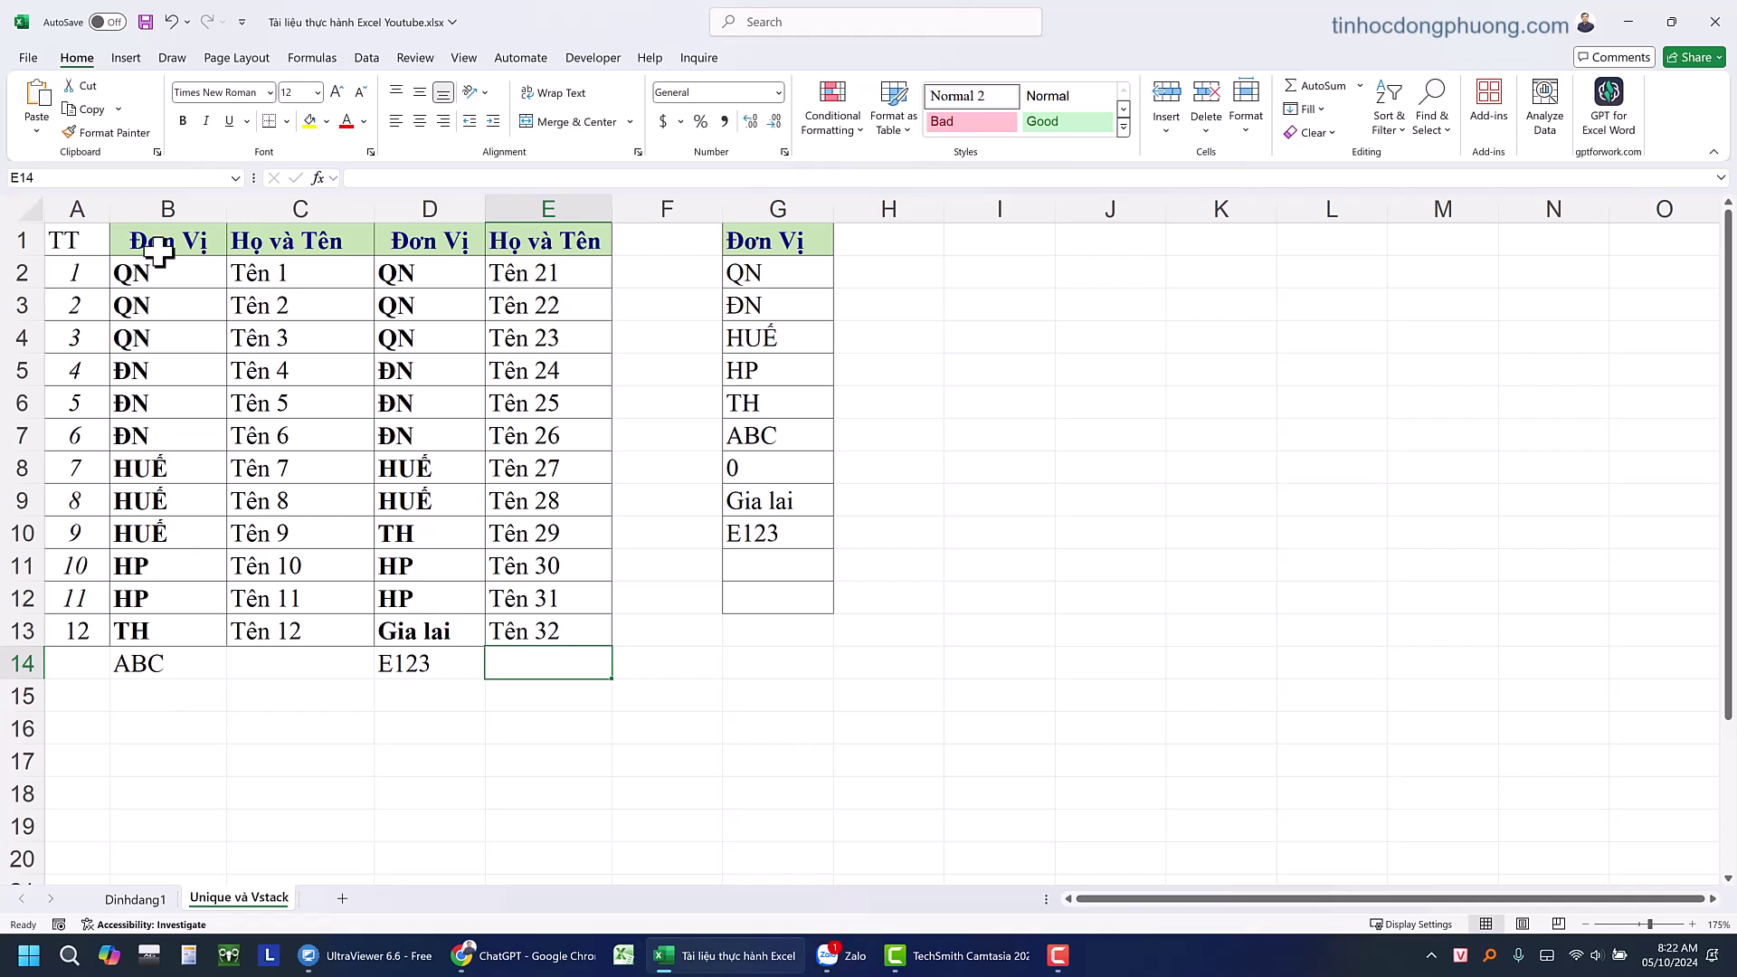
Copy the column B units B2:B14 and paste them at I2
drag(140, 274, 175, 651)
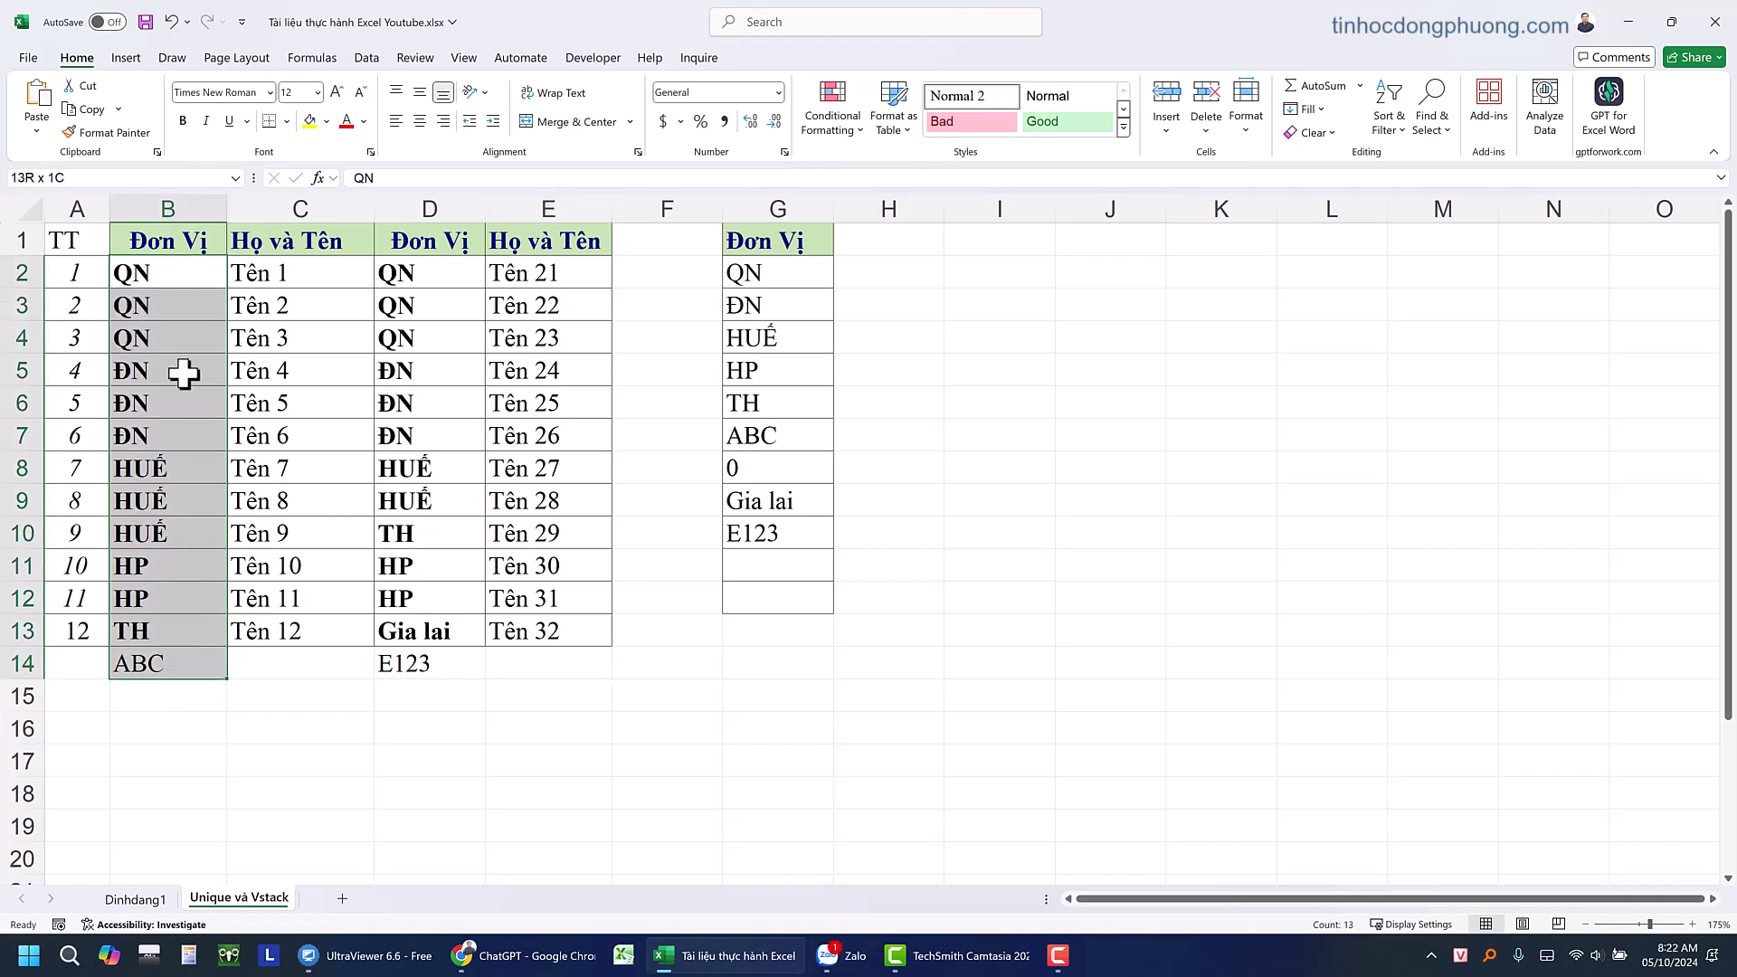
key(ctrl+c)
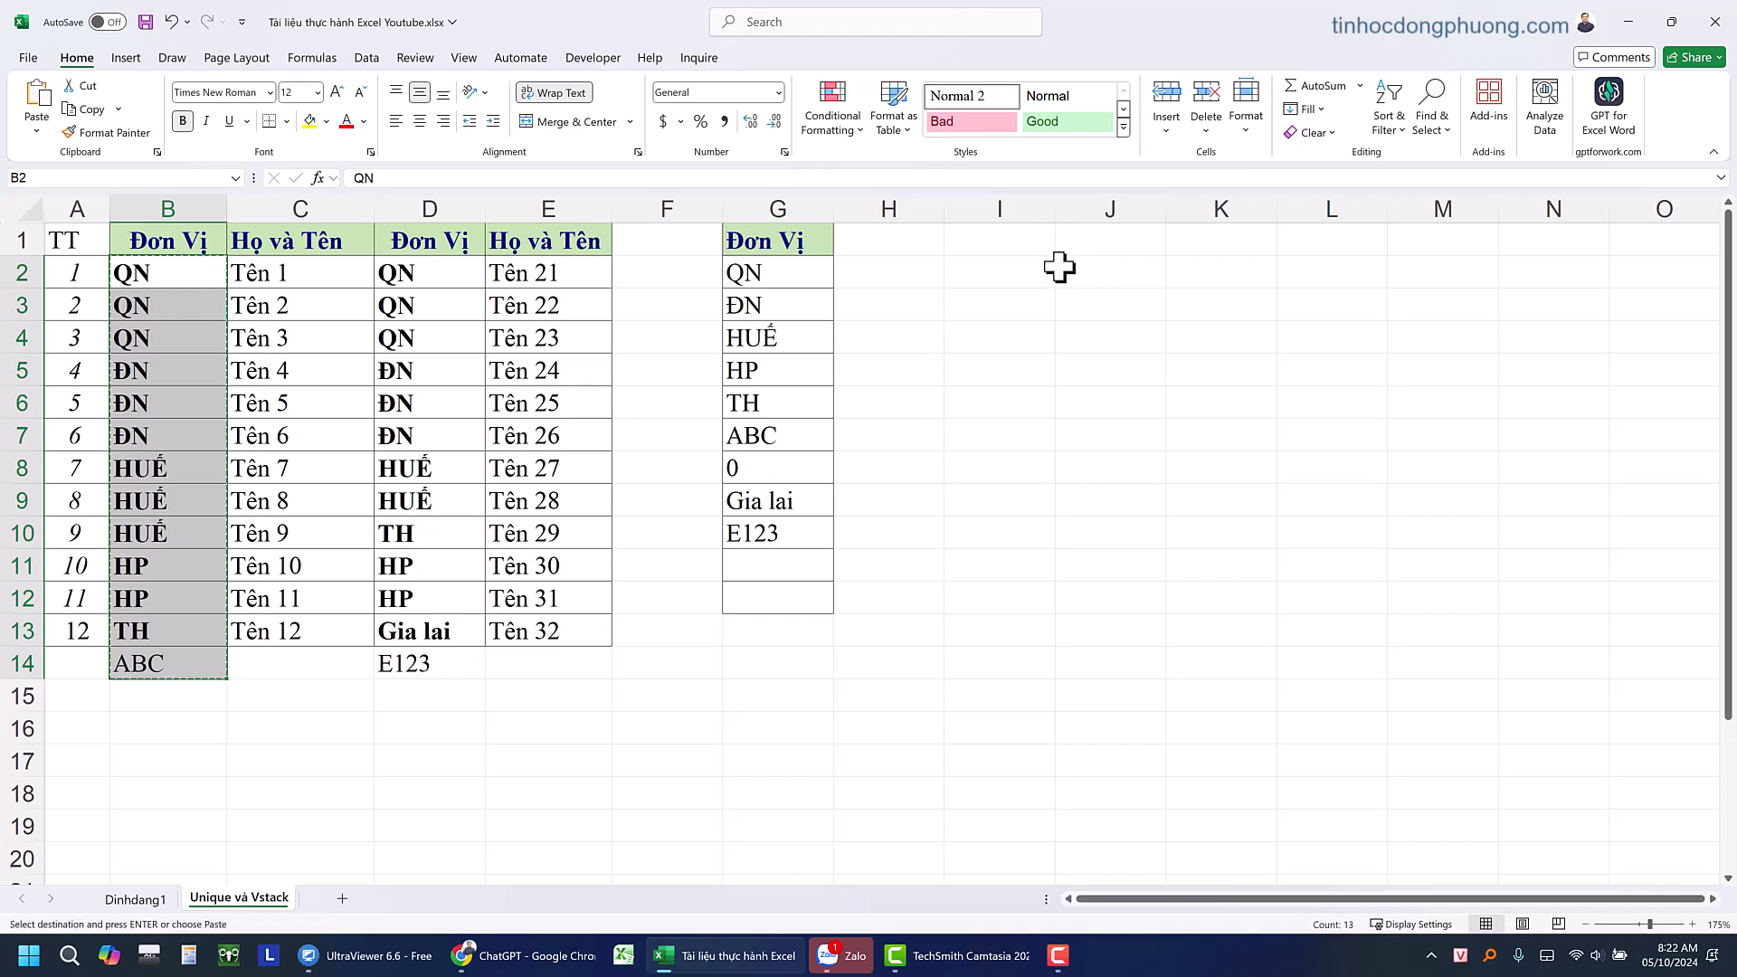
click(1022, 270)
key(ctrl+v)
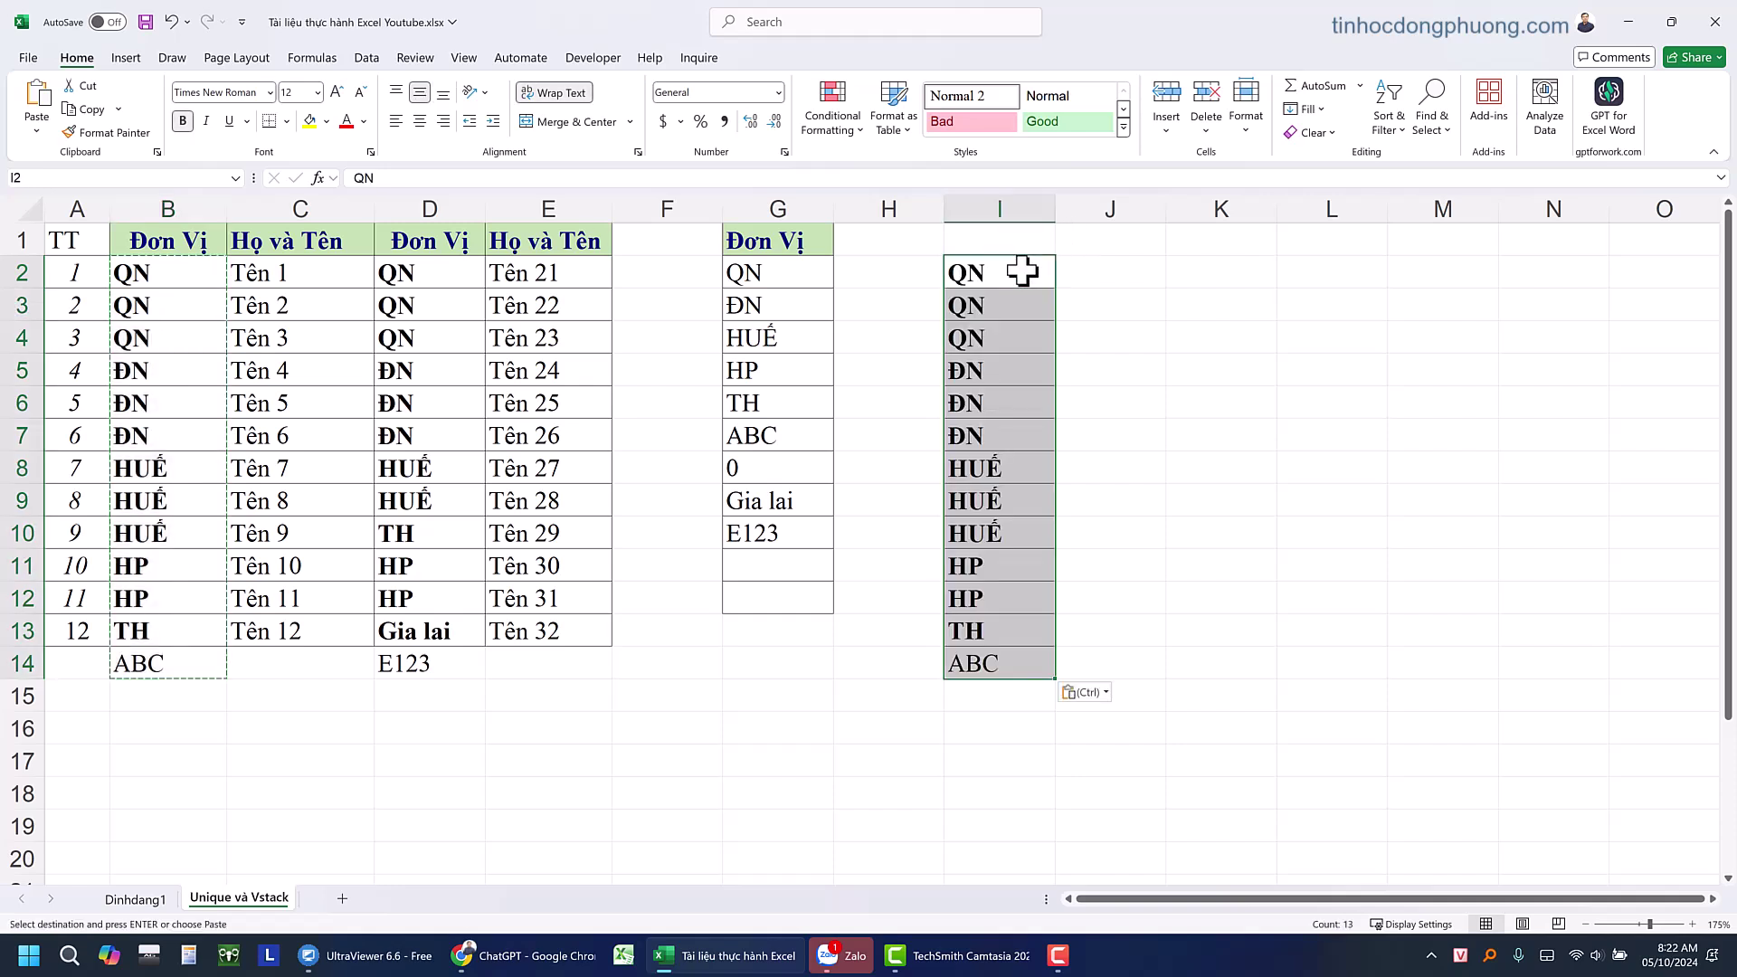
Copy the column D units D2:D14 and paste them below at I15
mouse_move(440, 271)
mouse_down()
mouse_move(470, 686)
mouse_move(458, 674)
mouse_up()
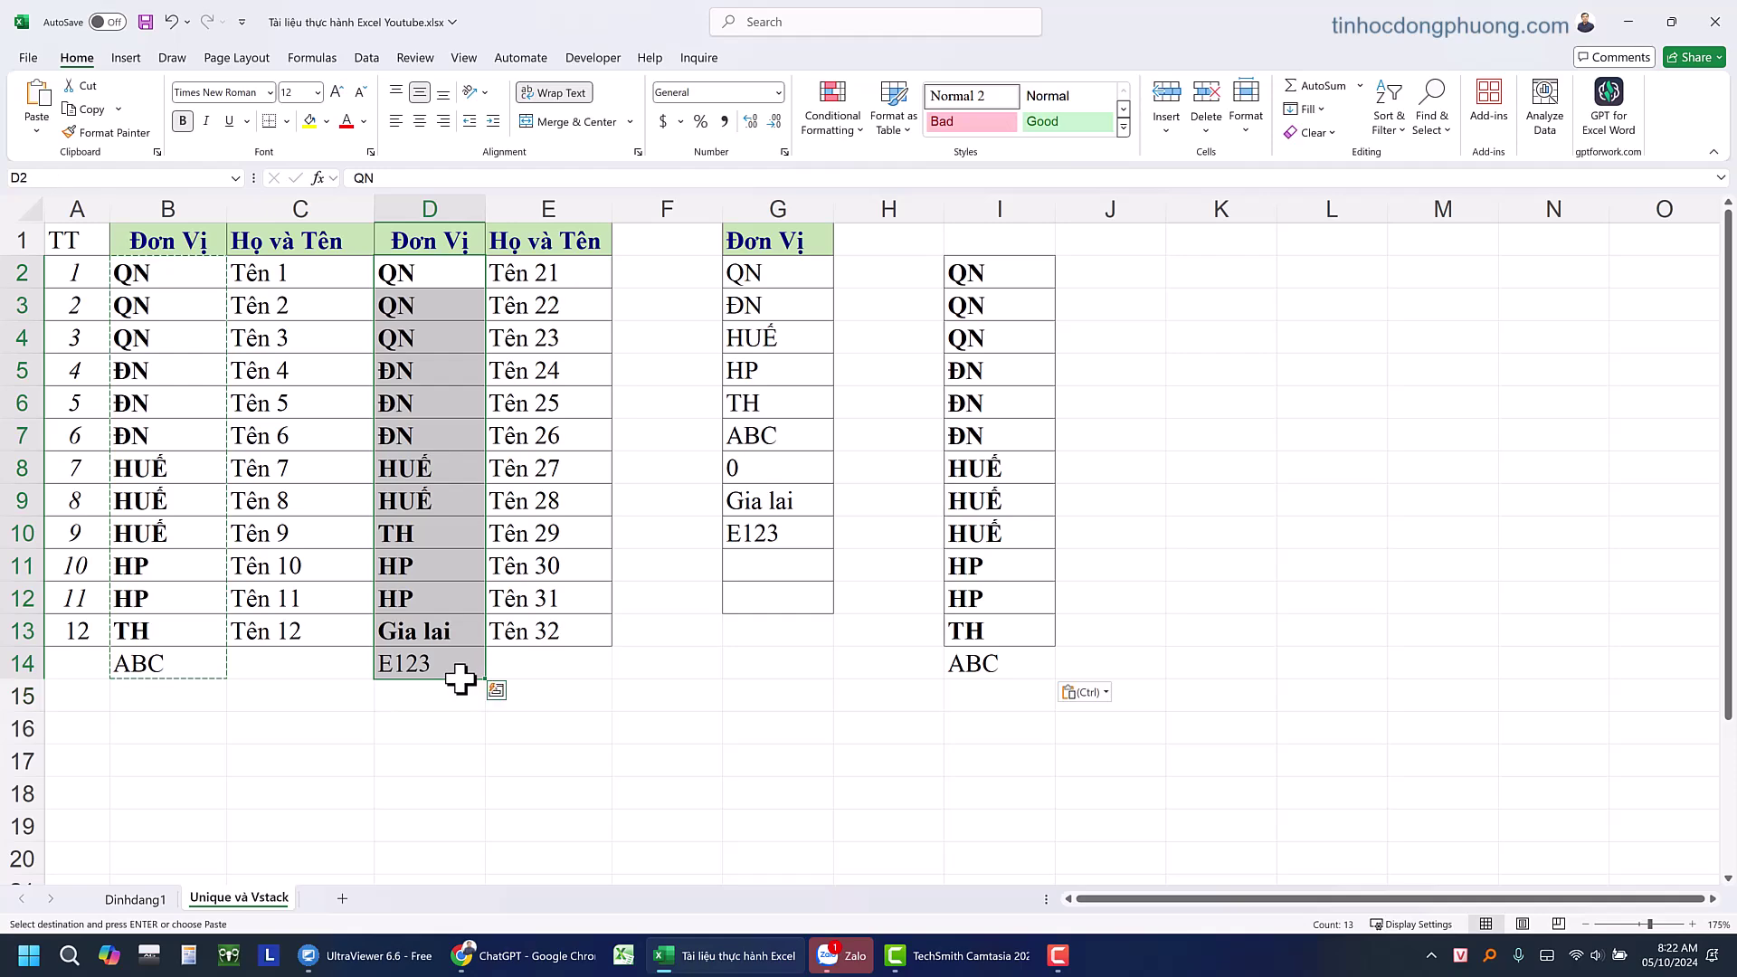
key(ctrl+c)
click(1001, 693)
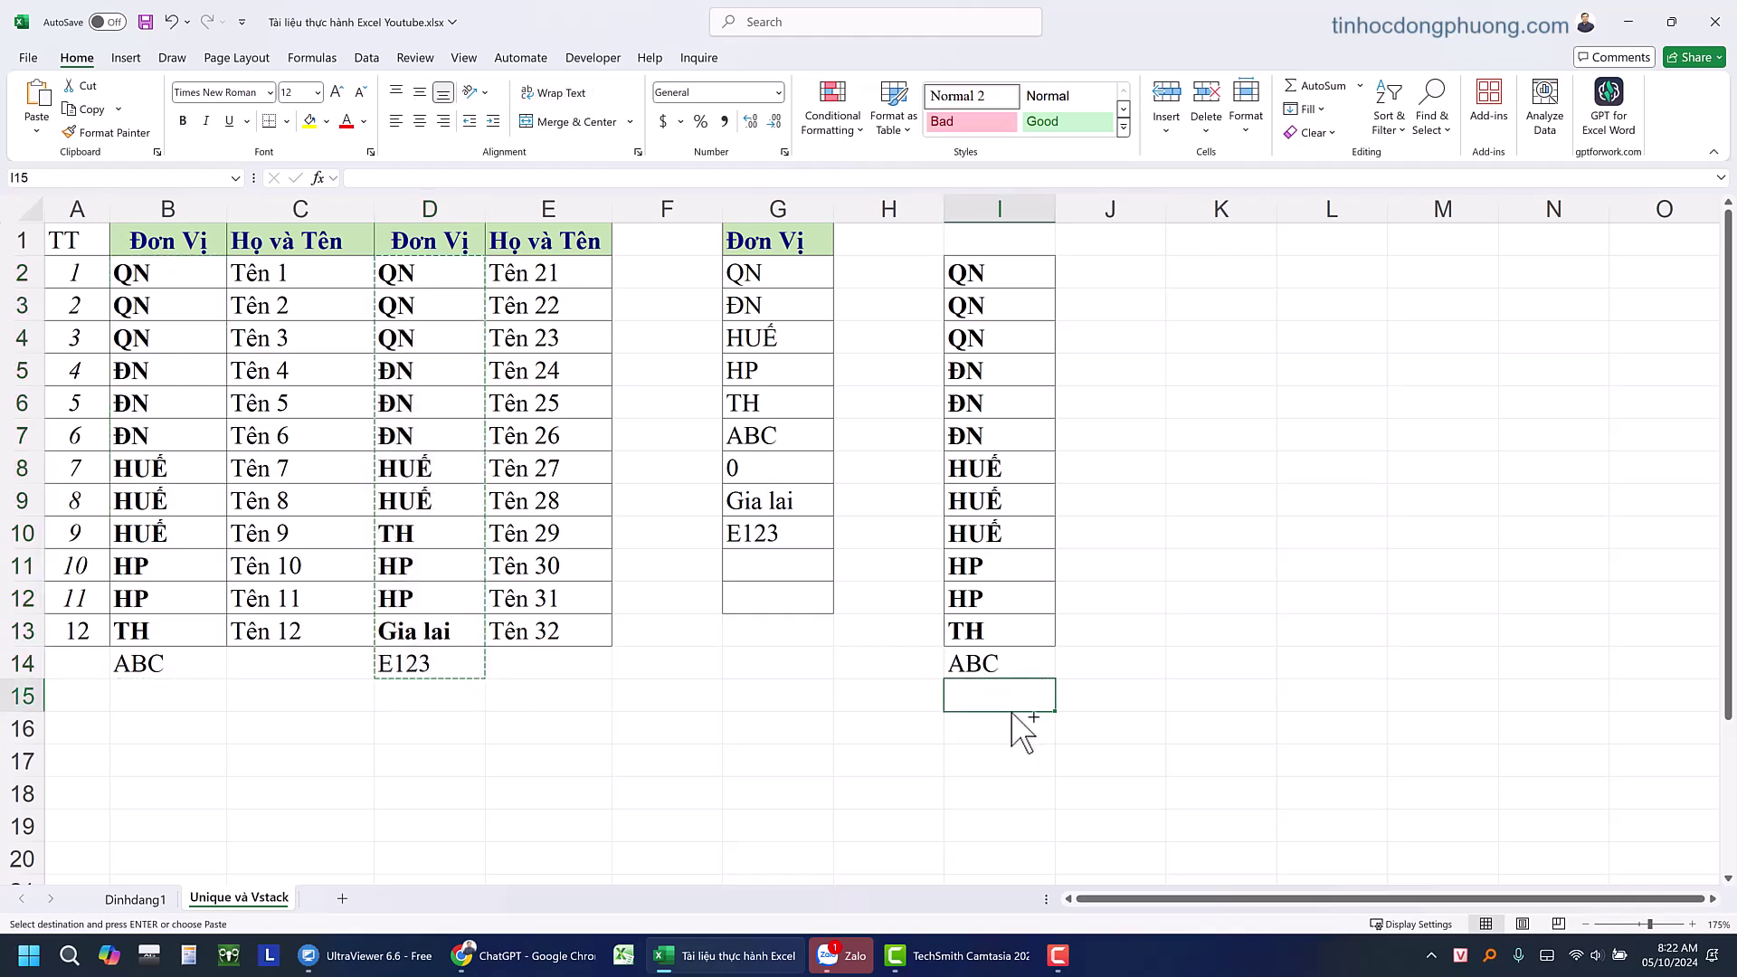
key(ctrl+v)
scroll(1023, 731, down, 1)
scroll(1008, 682, up, 1)
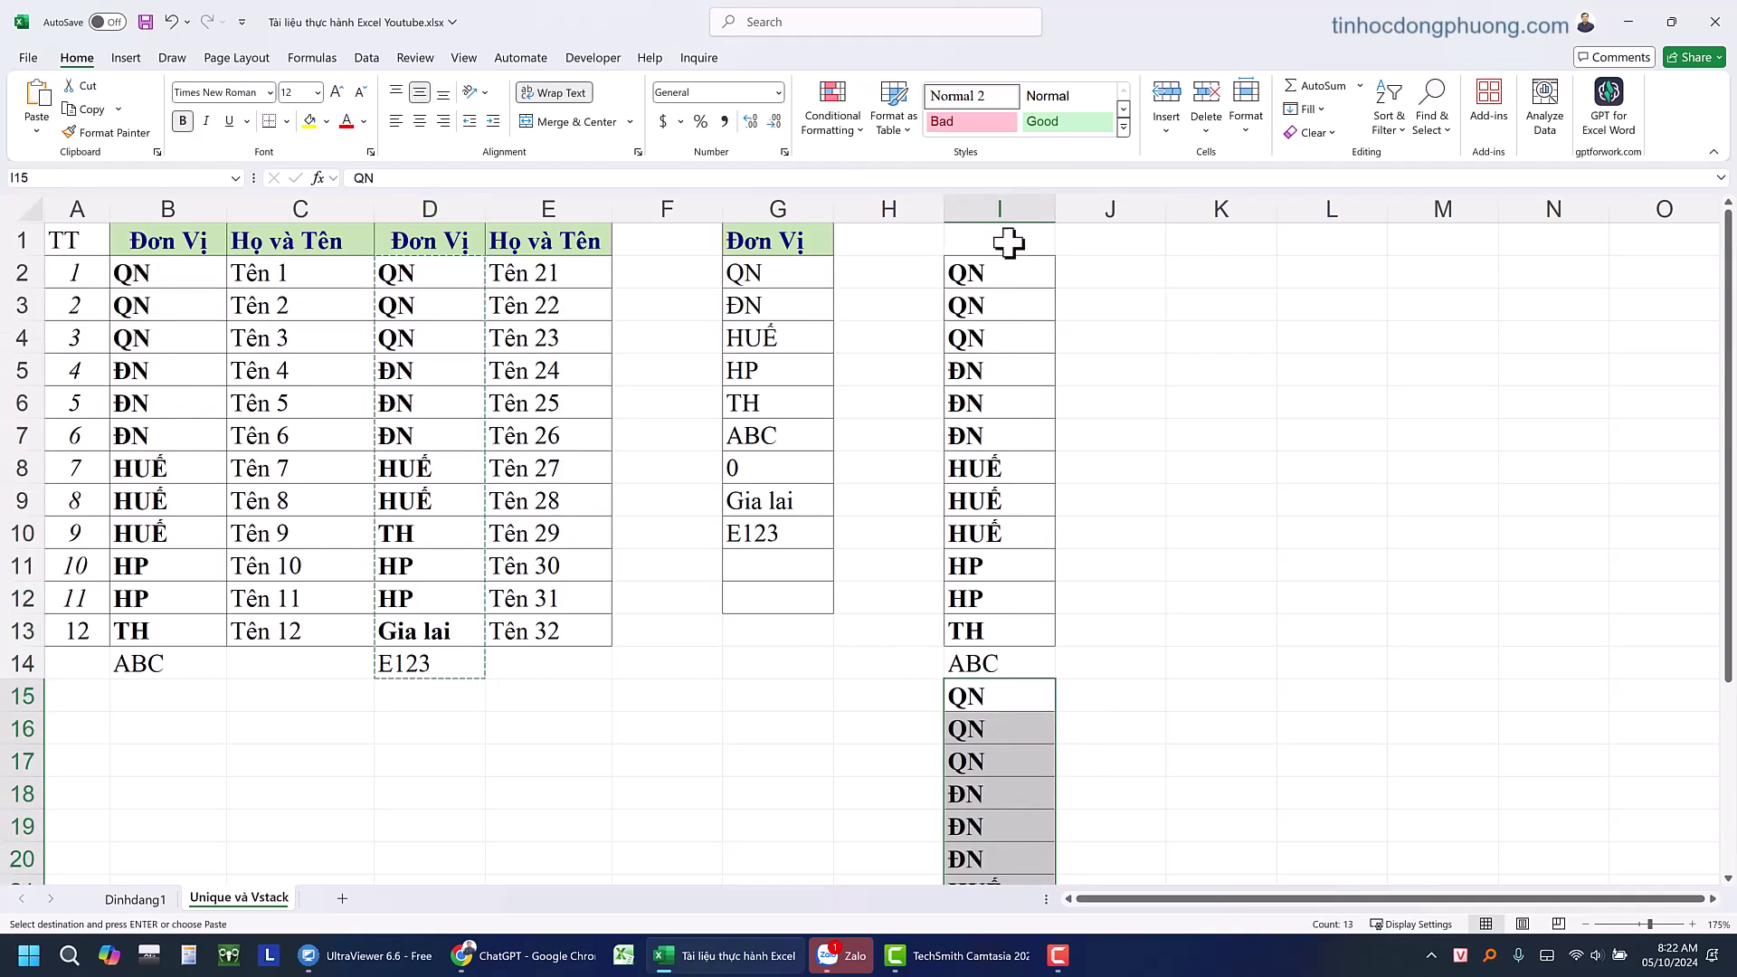
Select the combined list I2:I27
drag(175, 272, 201, 661)
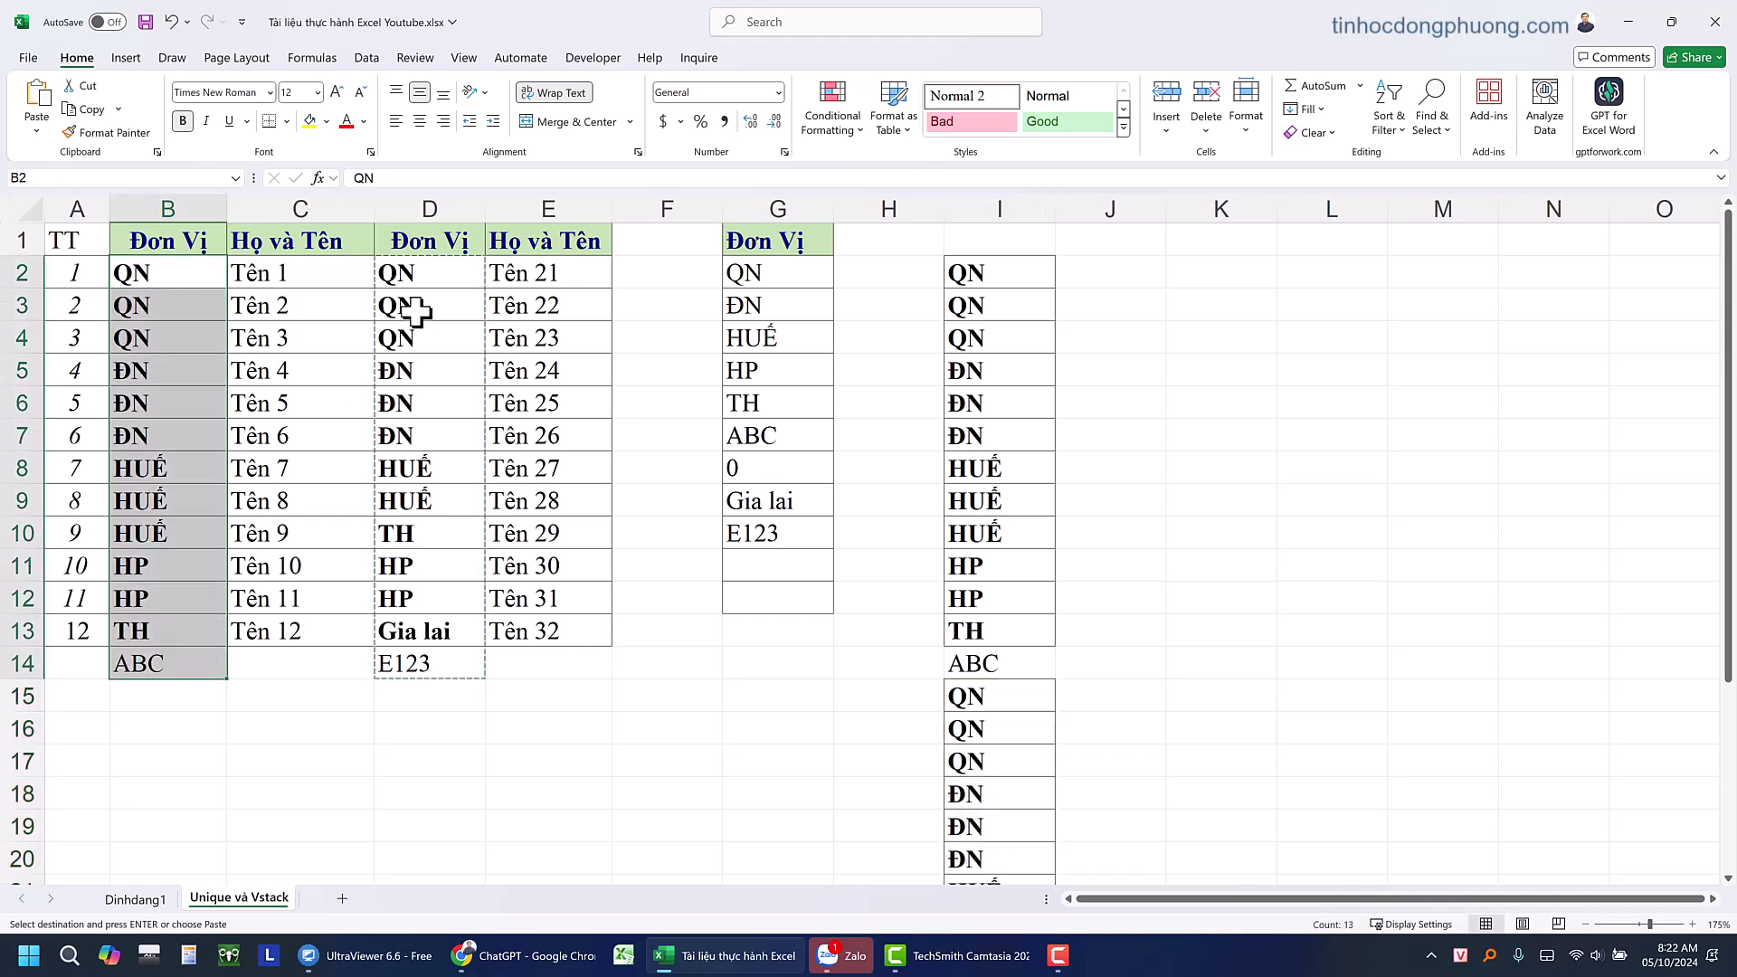
click(1007, 281)
scroll(1012, 646, down, 4)
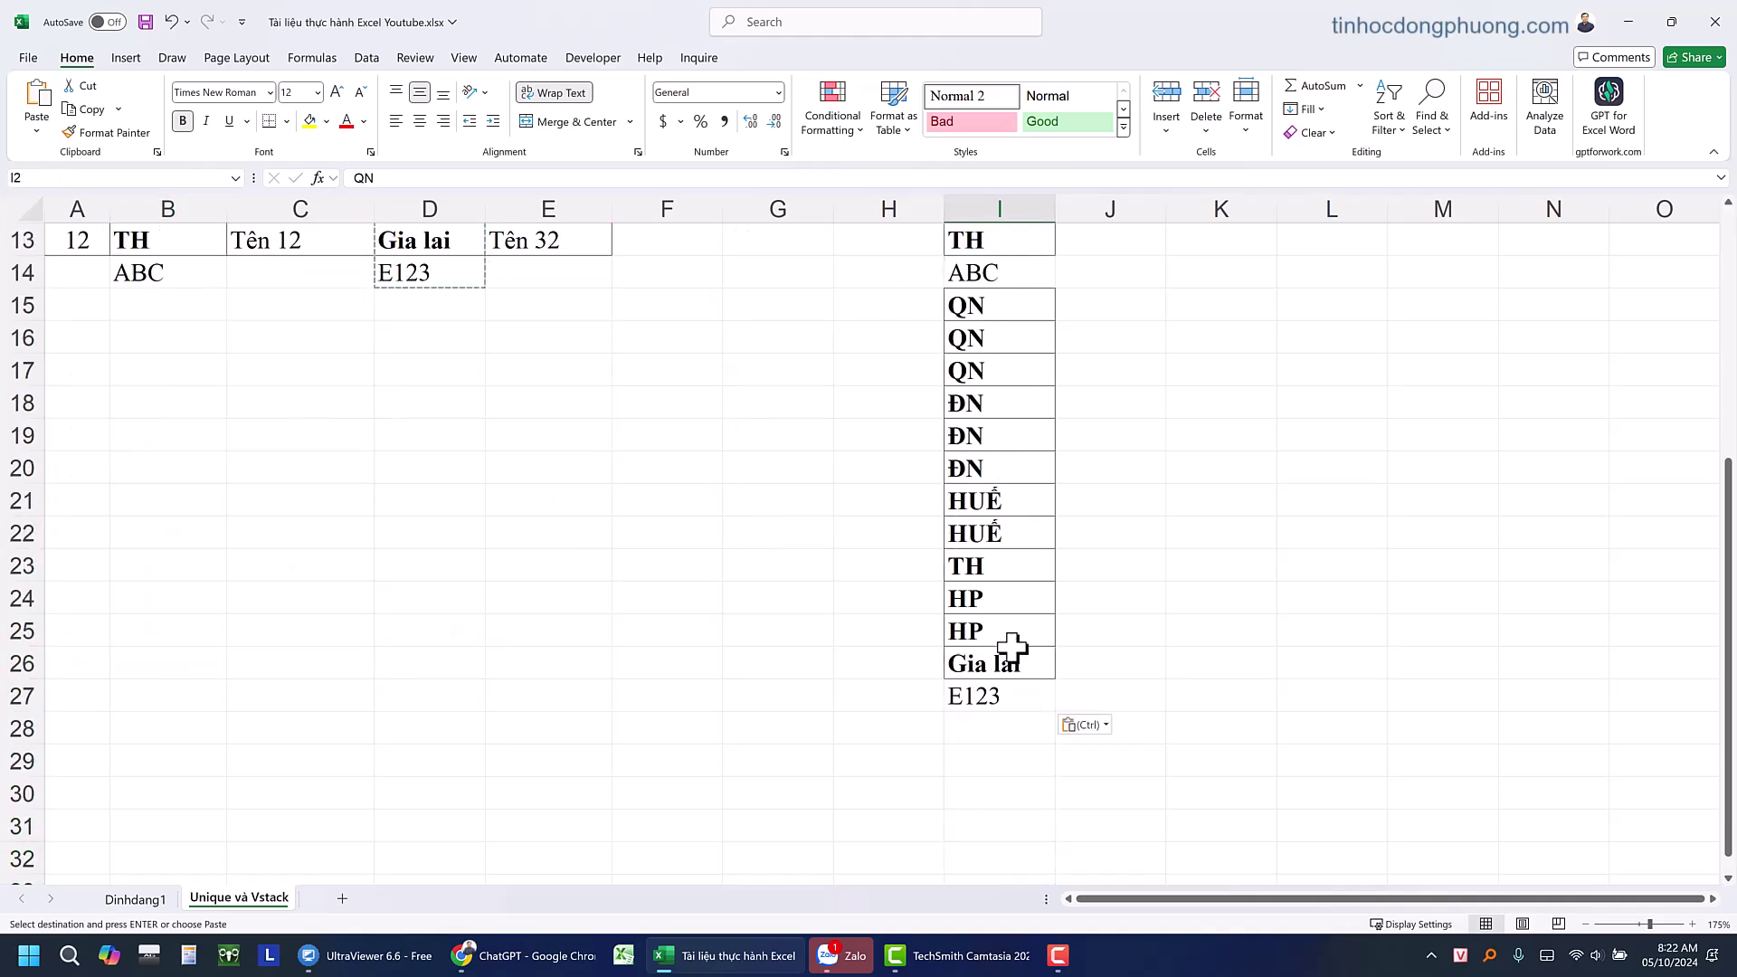
shift+click(1005, 699)
scroll(1013, 701, up, 4)
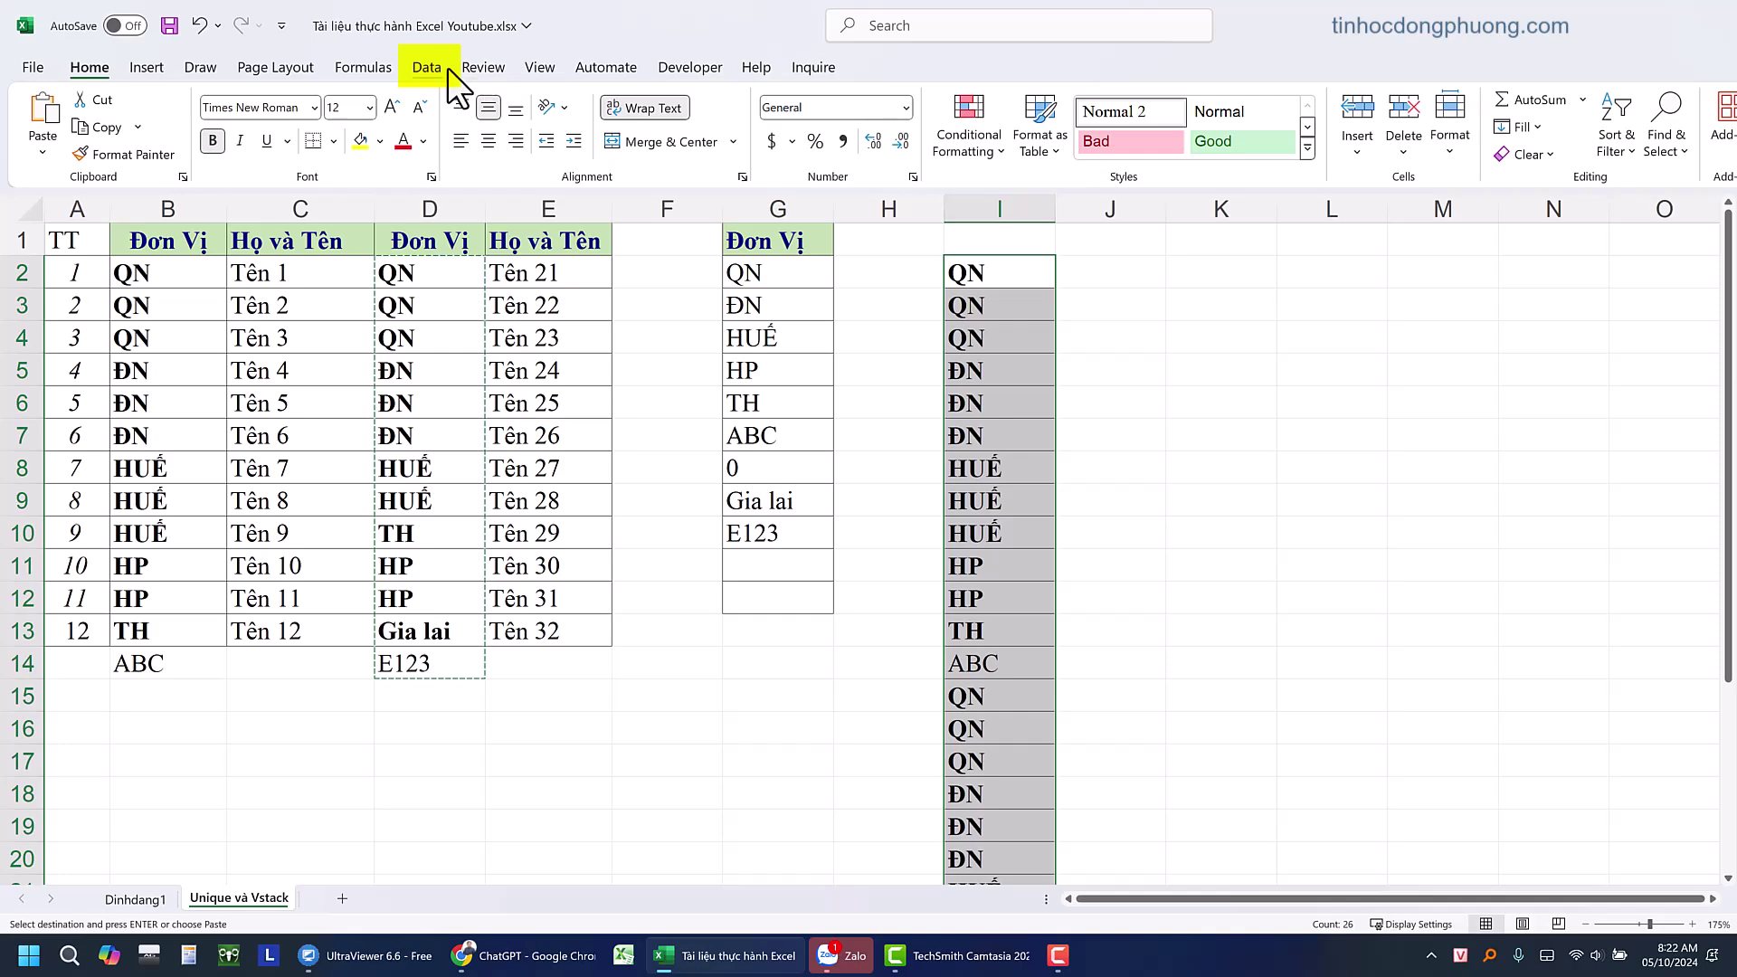
Run Remove Duplicates on column I, removing 18 duplicates to leave eight units
click(445, 68)
click(1257, 128)
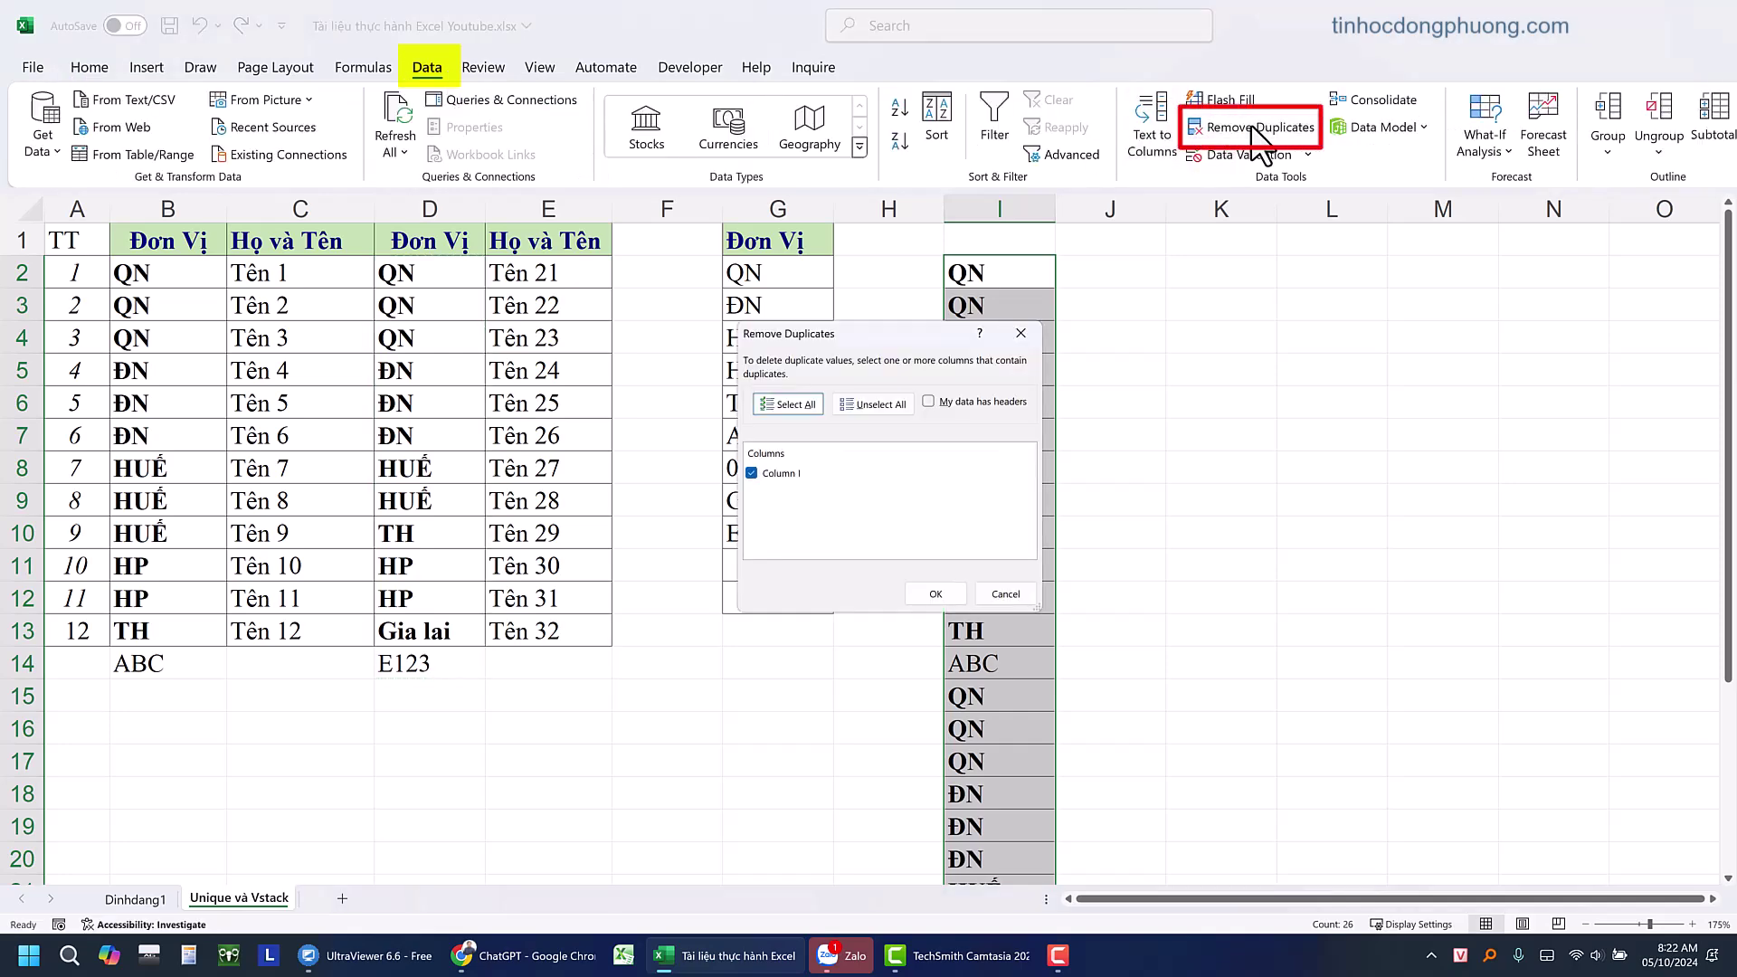
click(935, 595)
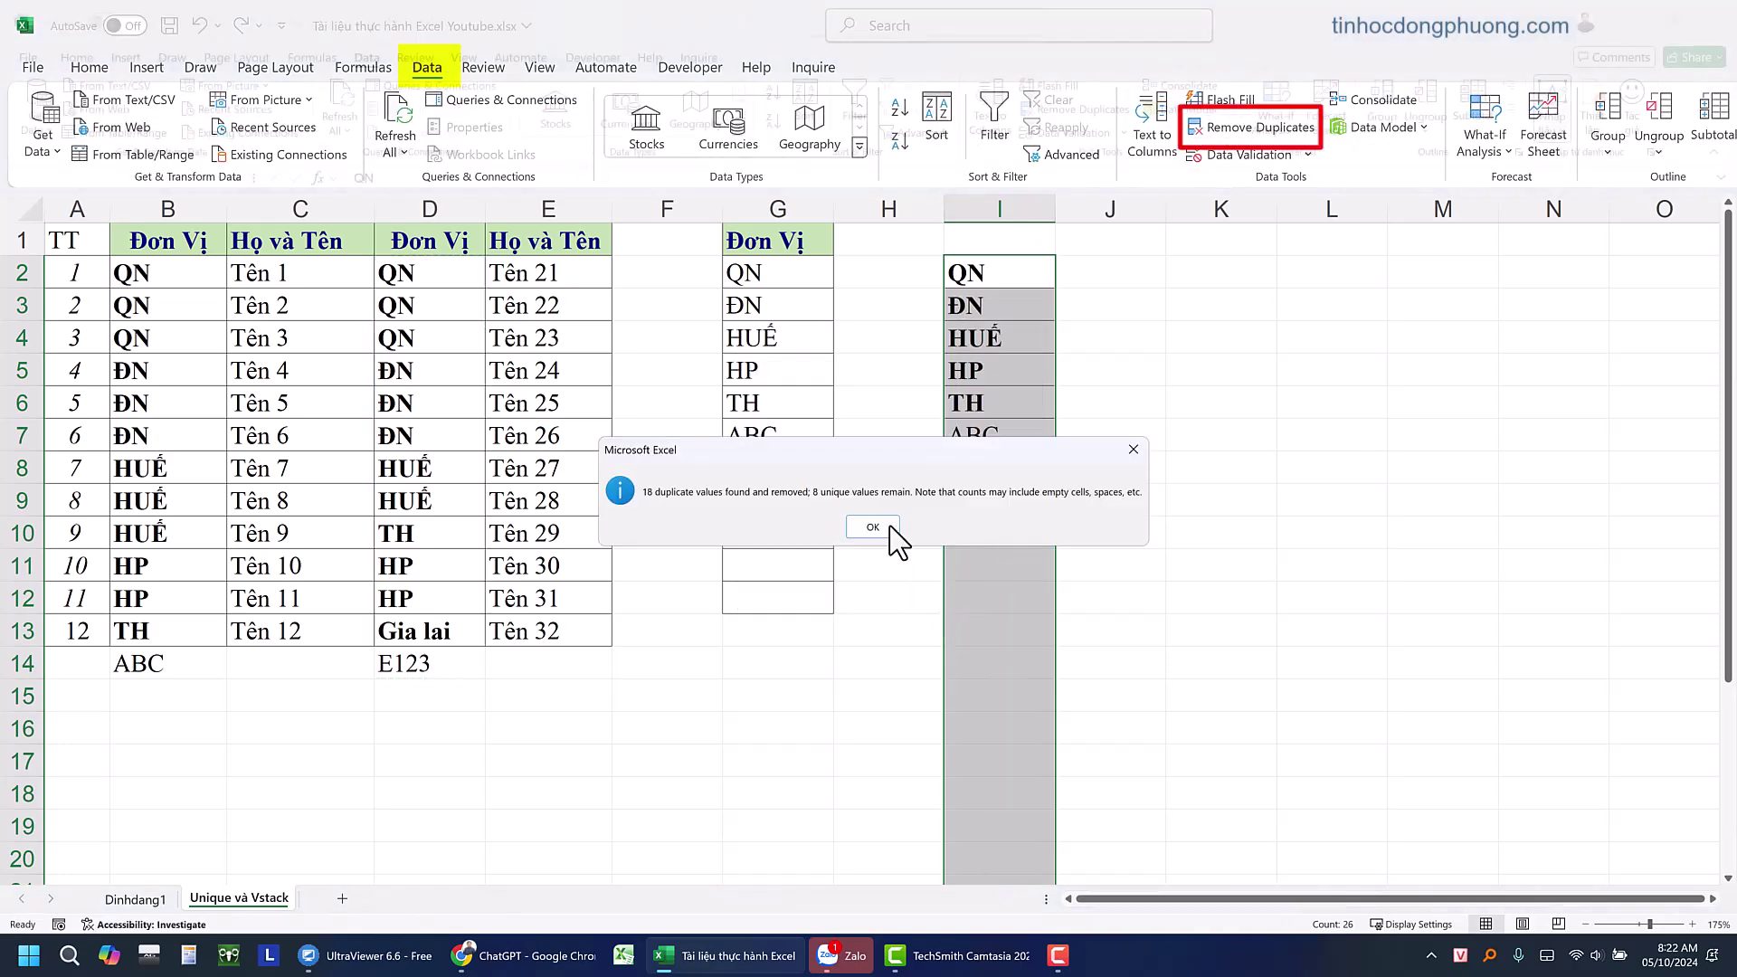
click(890, 527)
click(988, 500)
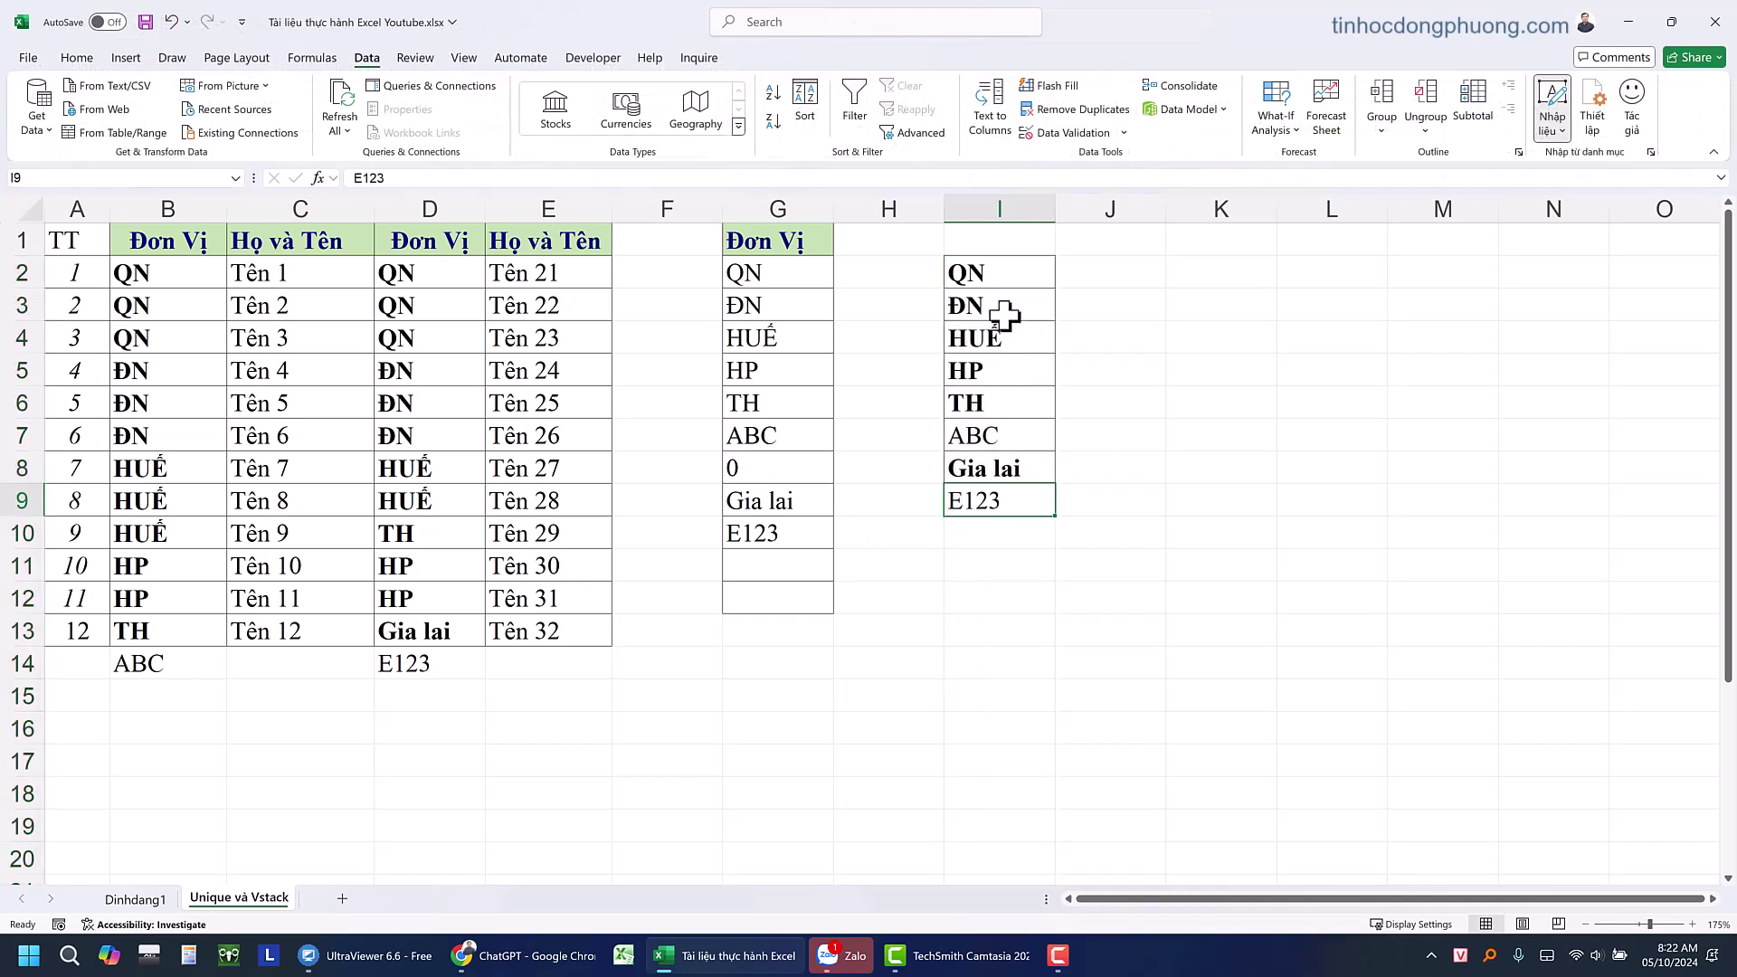
click(1010, 532)
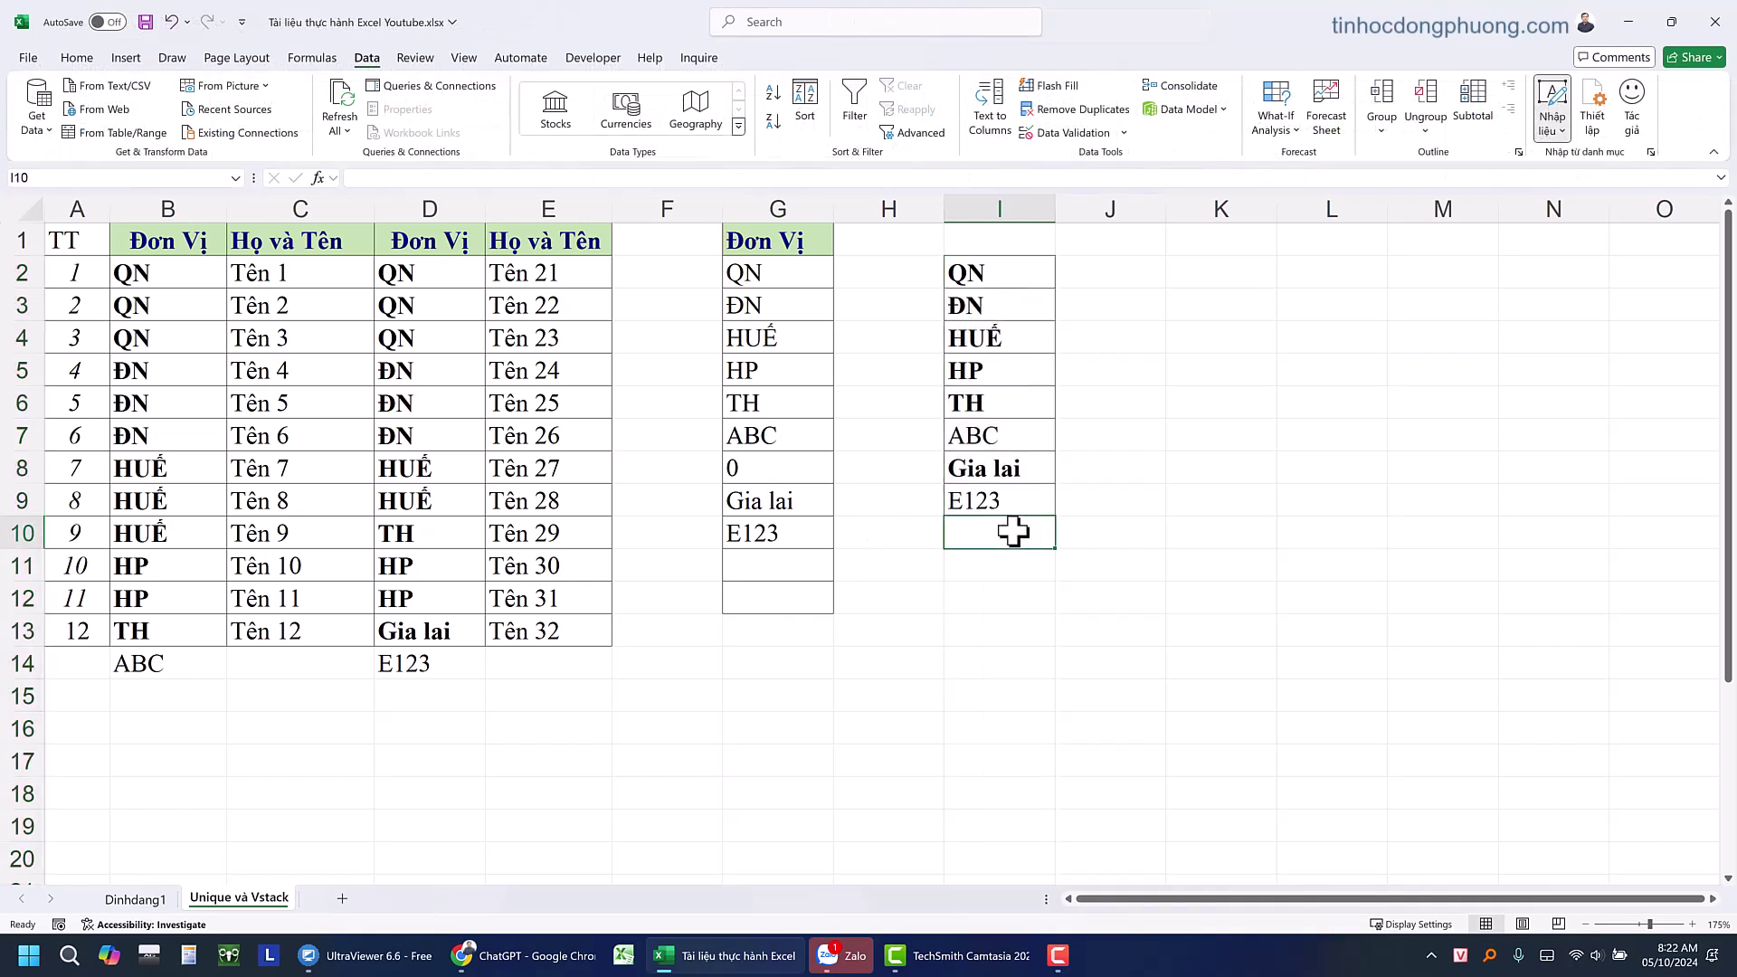
click(202, 693)
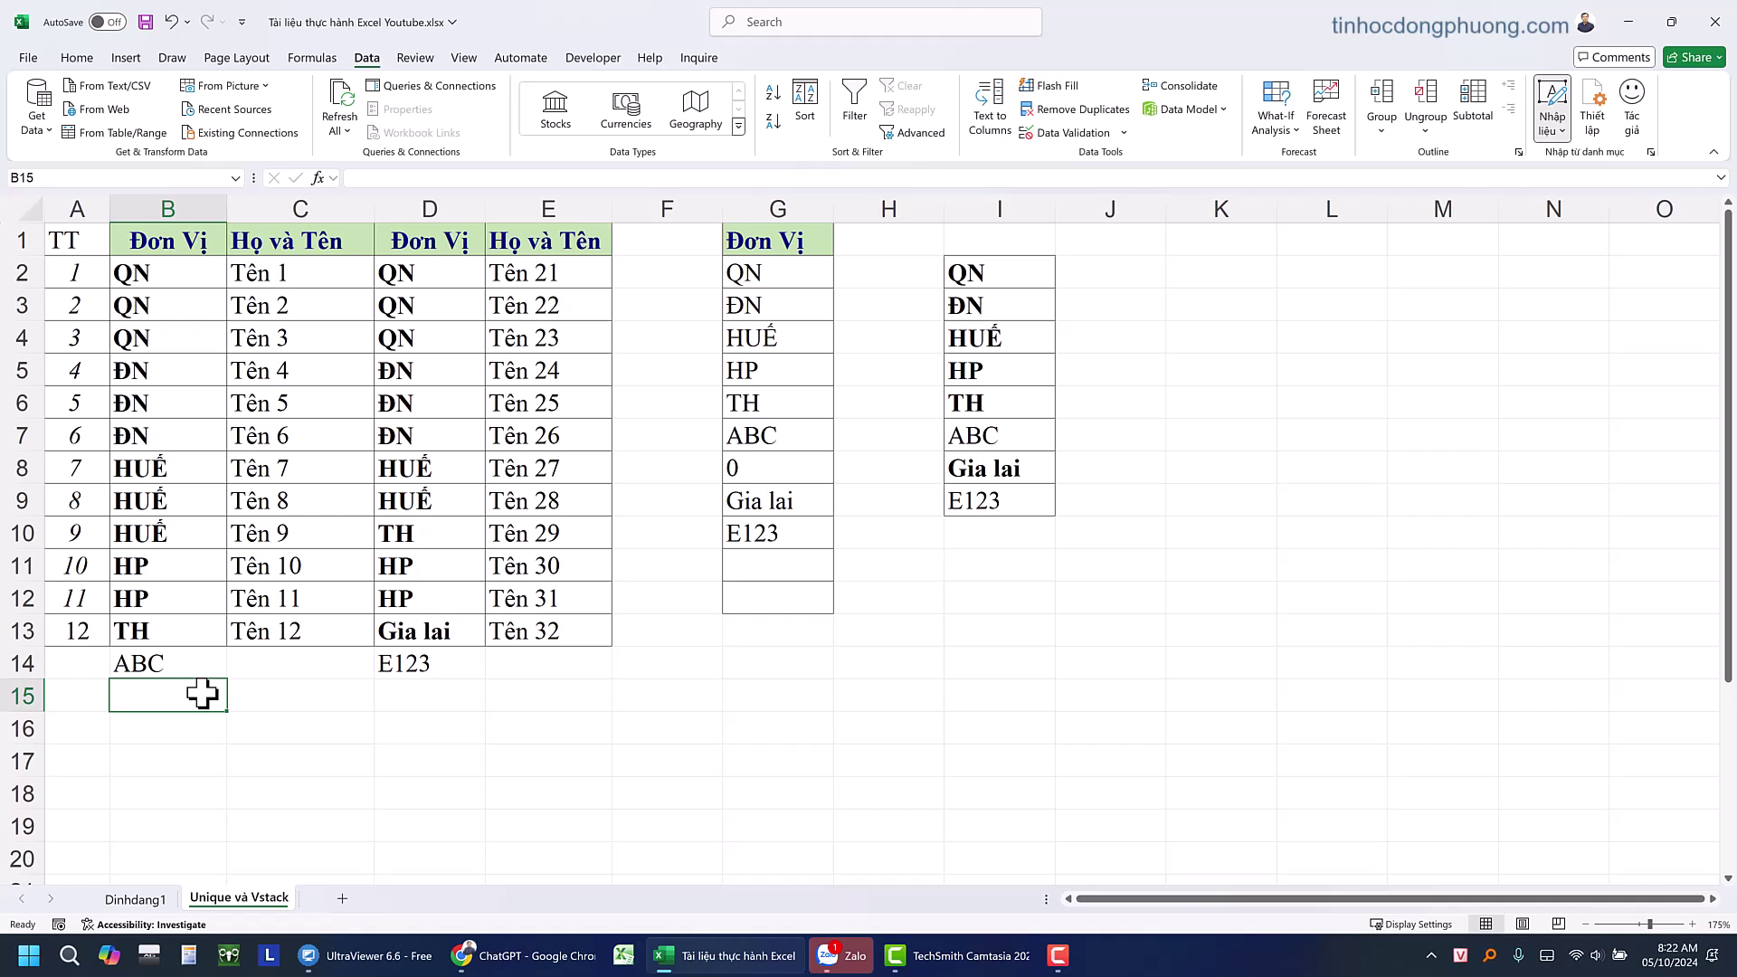
Enter 12343 in B15 and confirm the column I list did not gain it
text(12343)
click(213, 761)
click(994, 543)
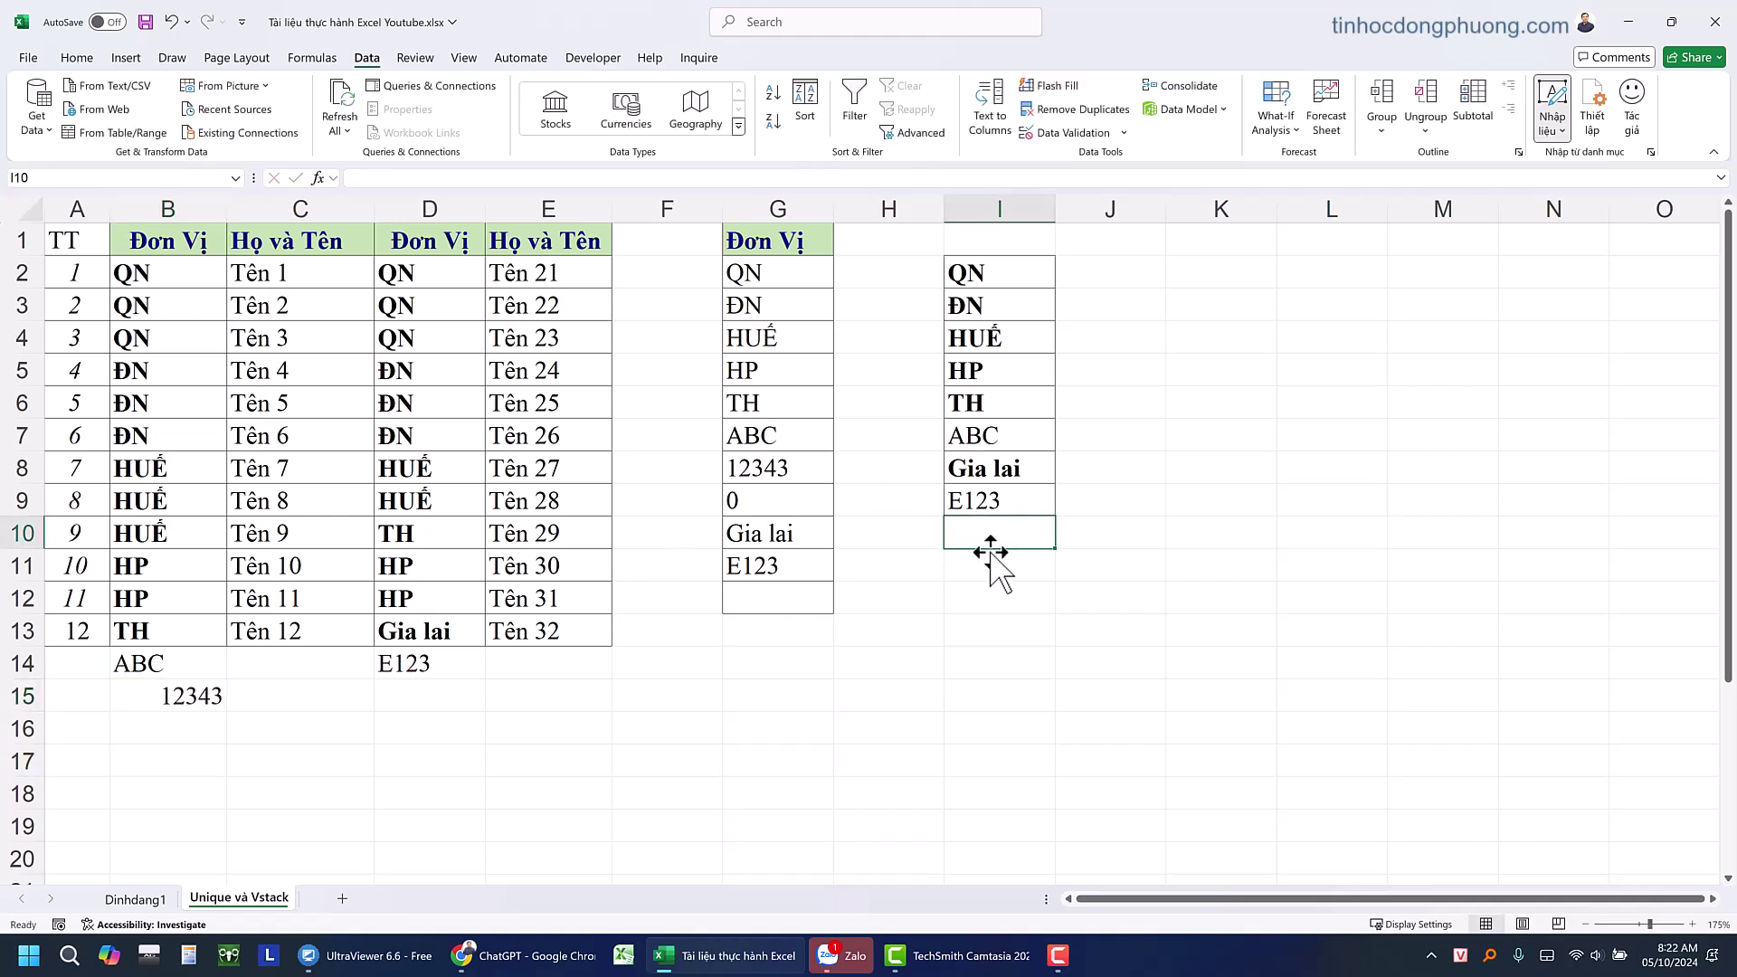
drag(1004, 281, 1002, 540)
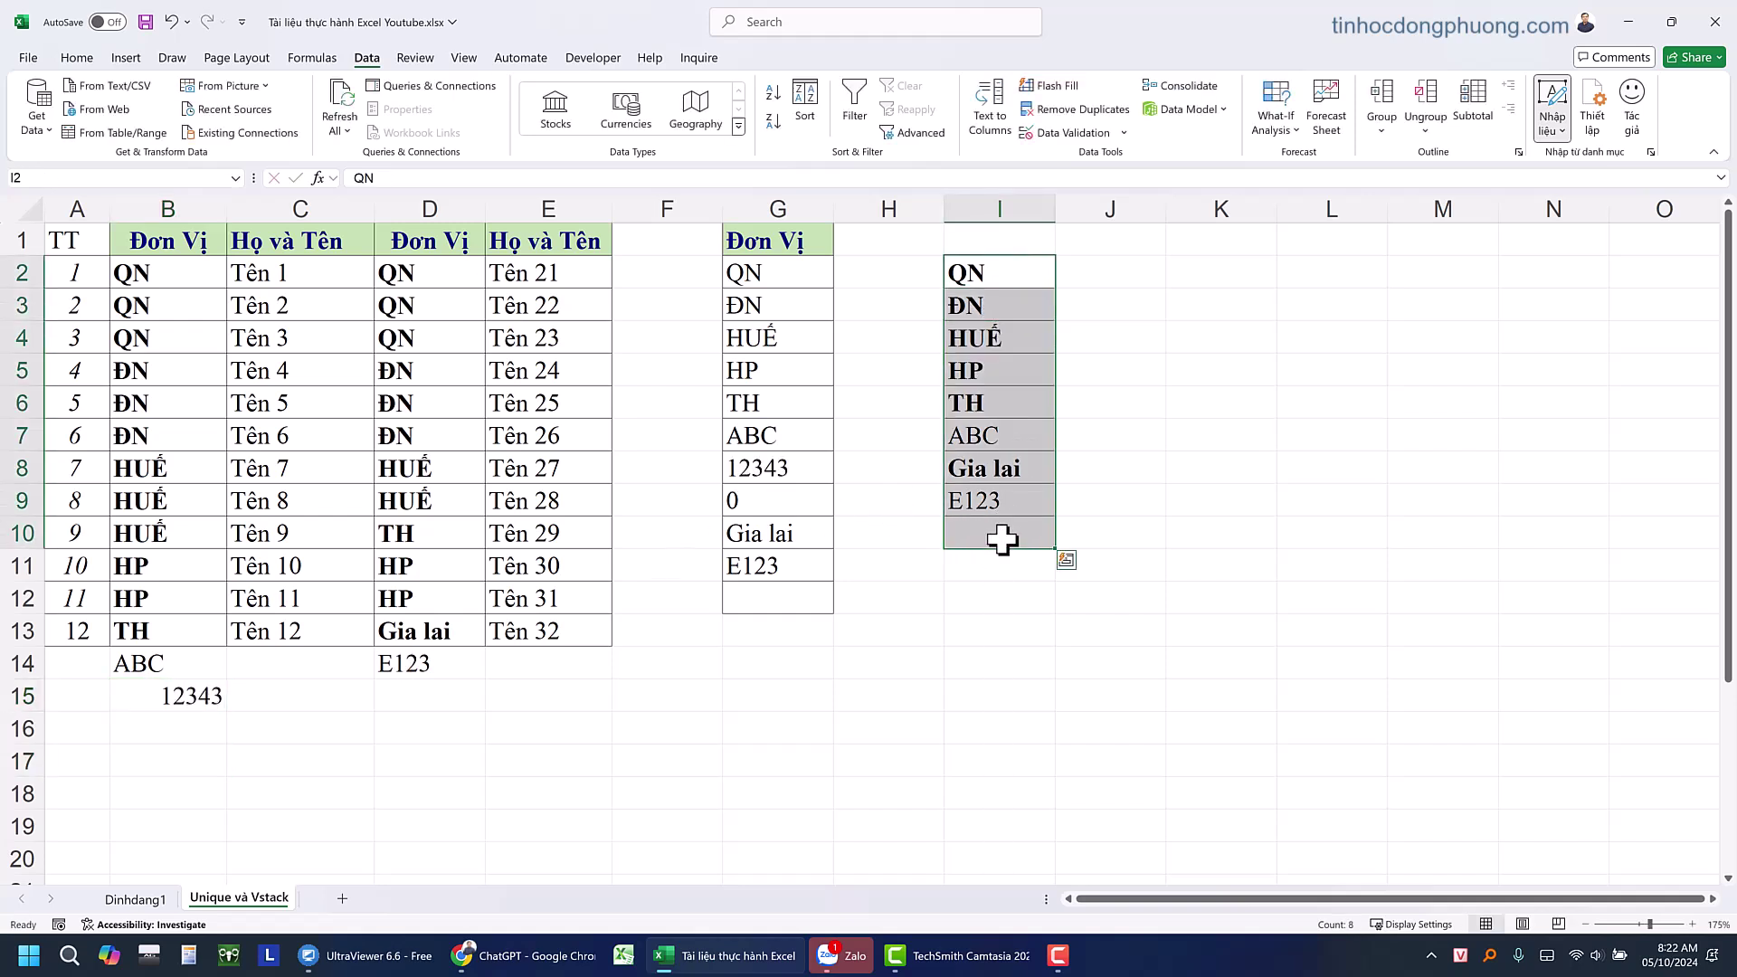
click(990, 554)
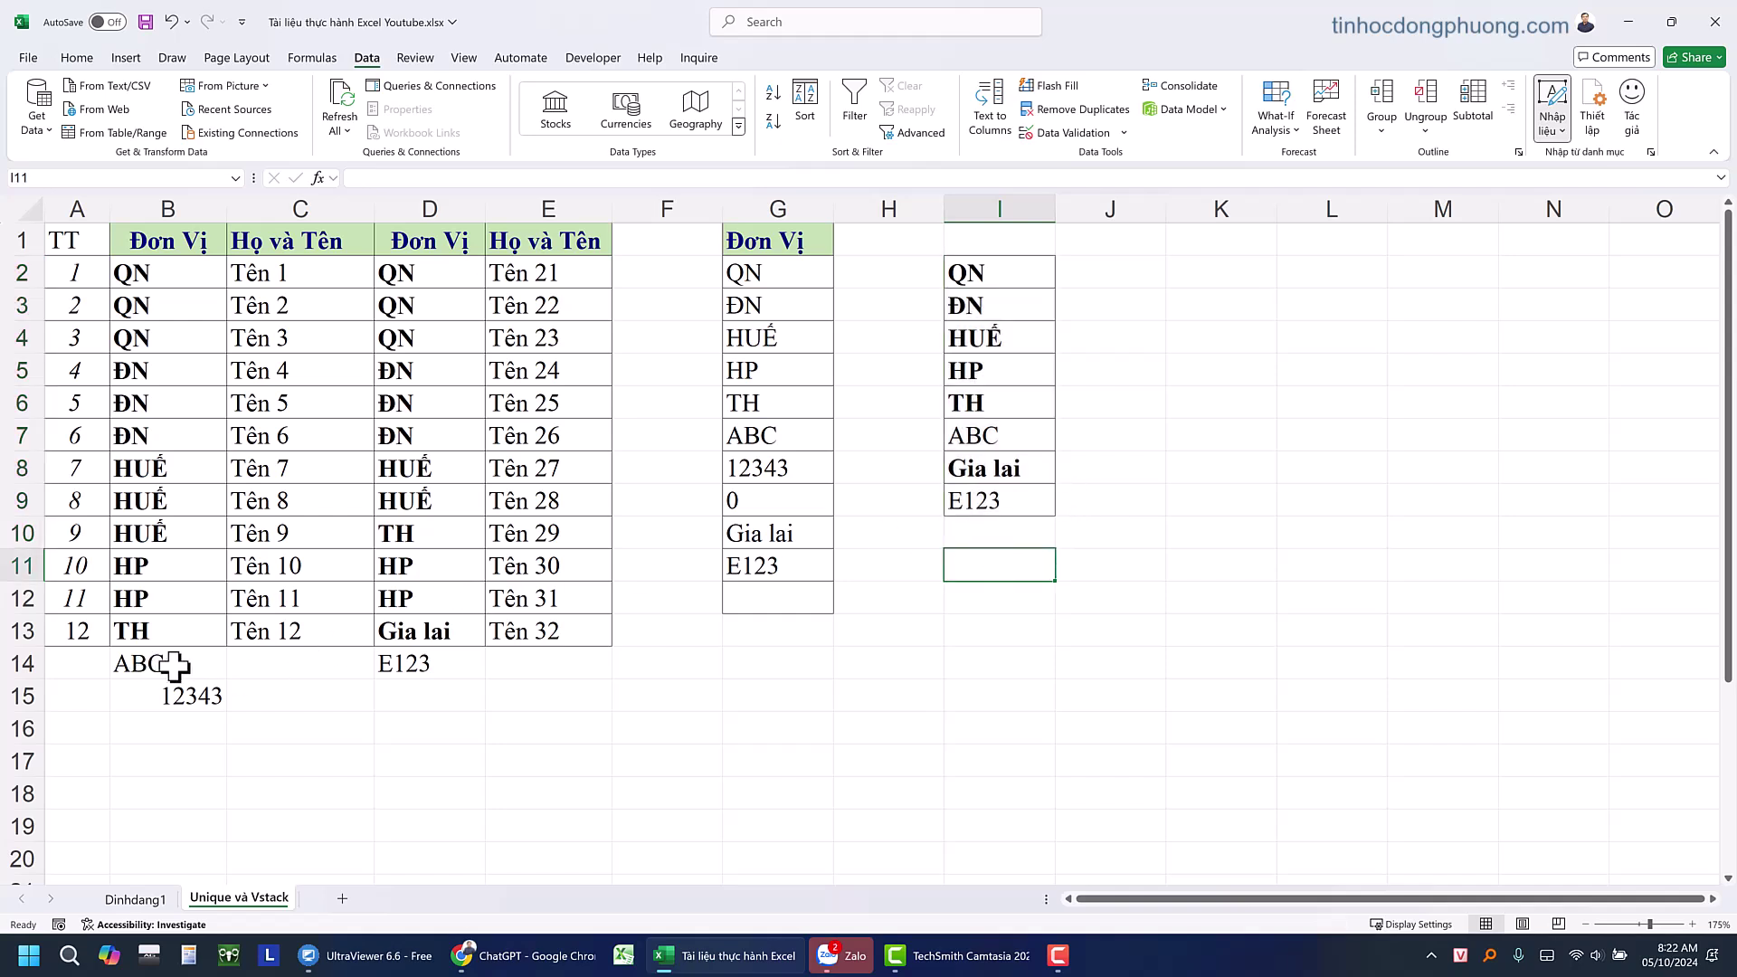
Check that G2's UNIQUE(VSTACK) formula covers the new column B entries, leaving it unchanged
drag(175, 667, 182, 691)
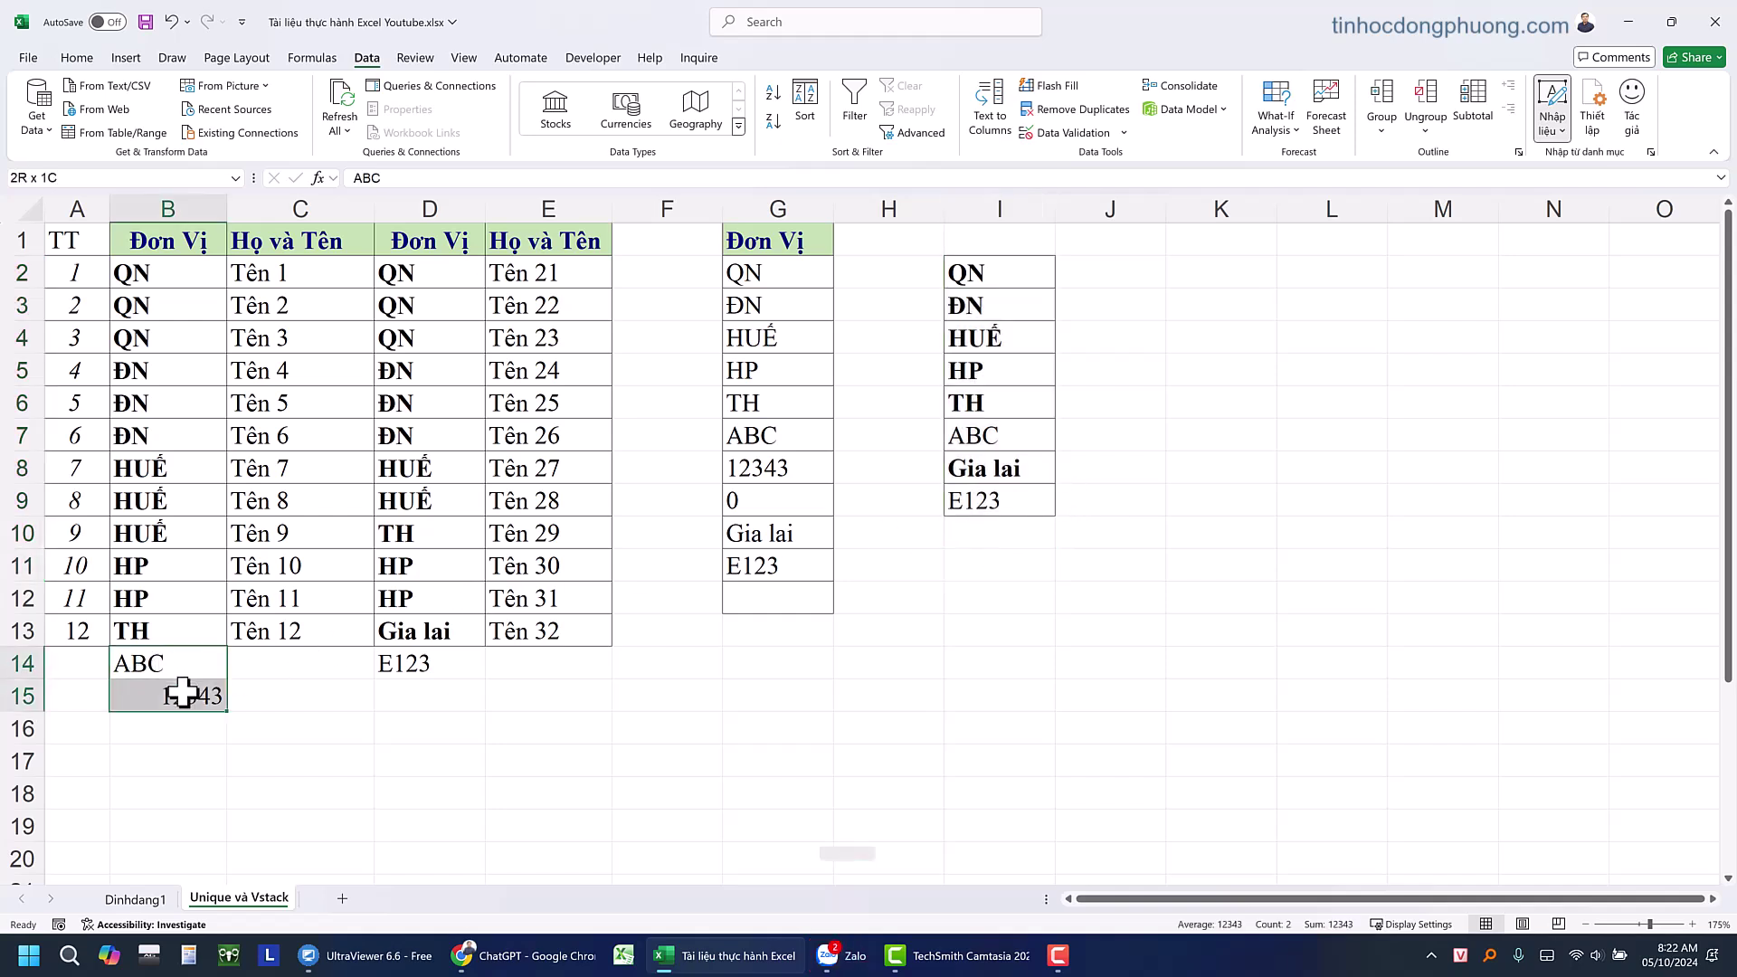
click(756, 277)
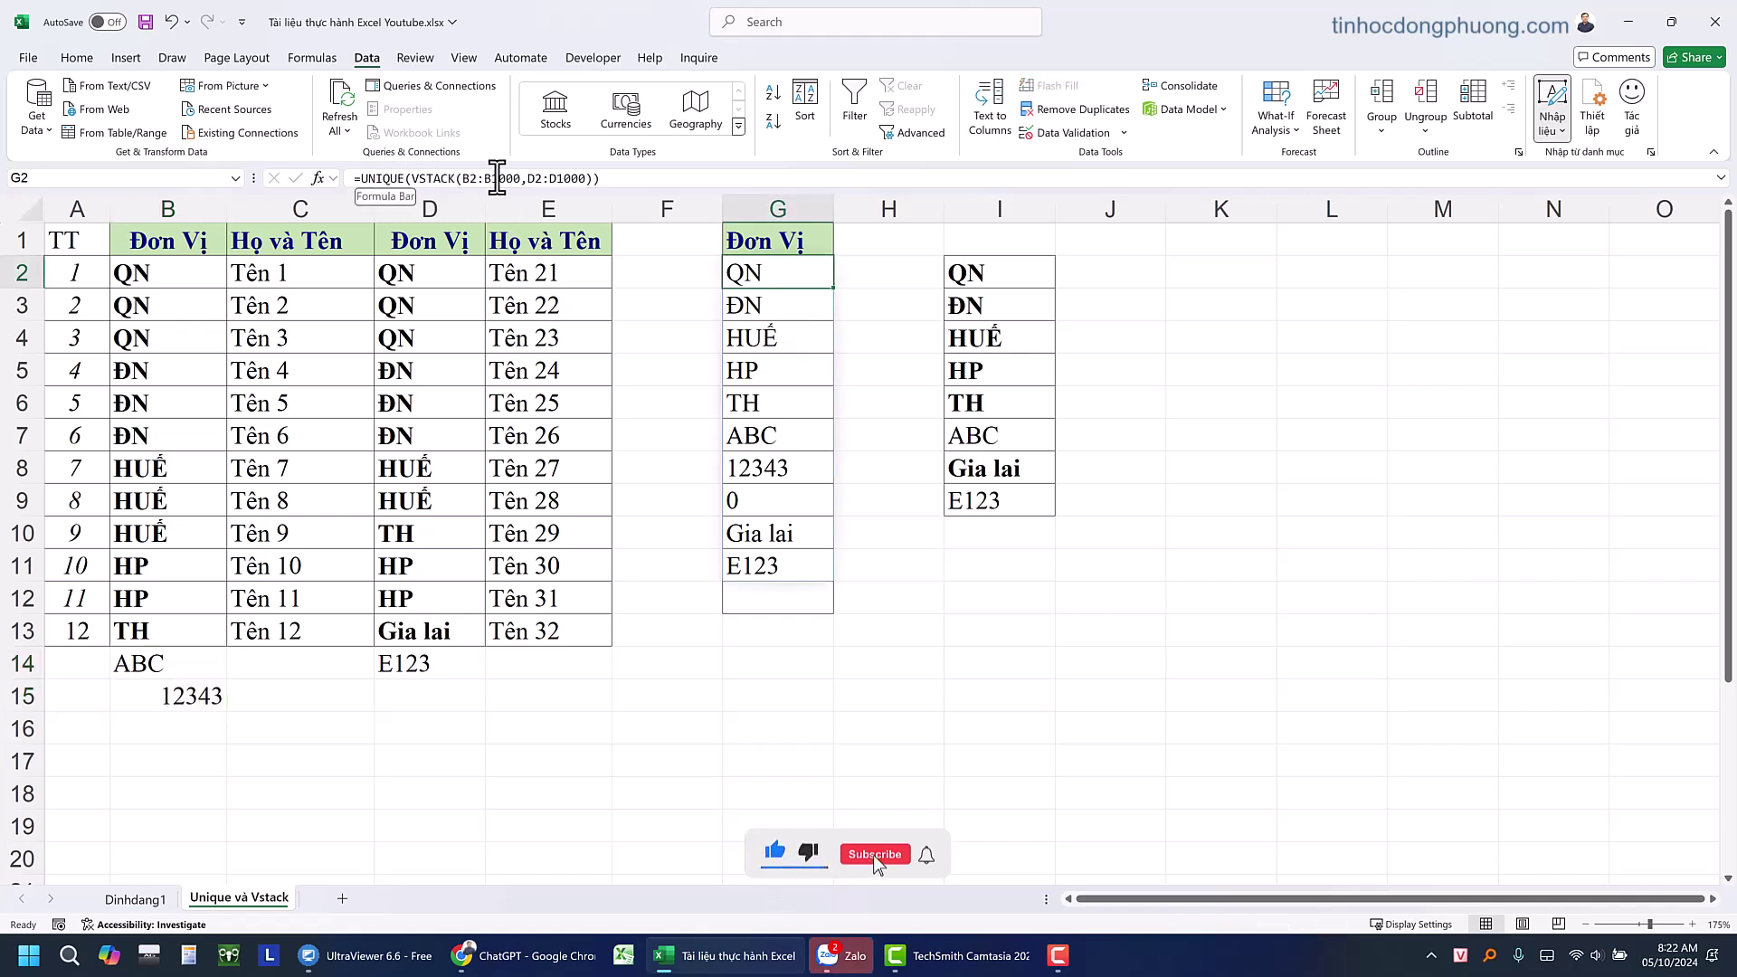
click(647, 177)
key(Escape)
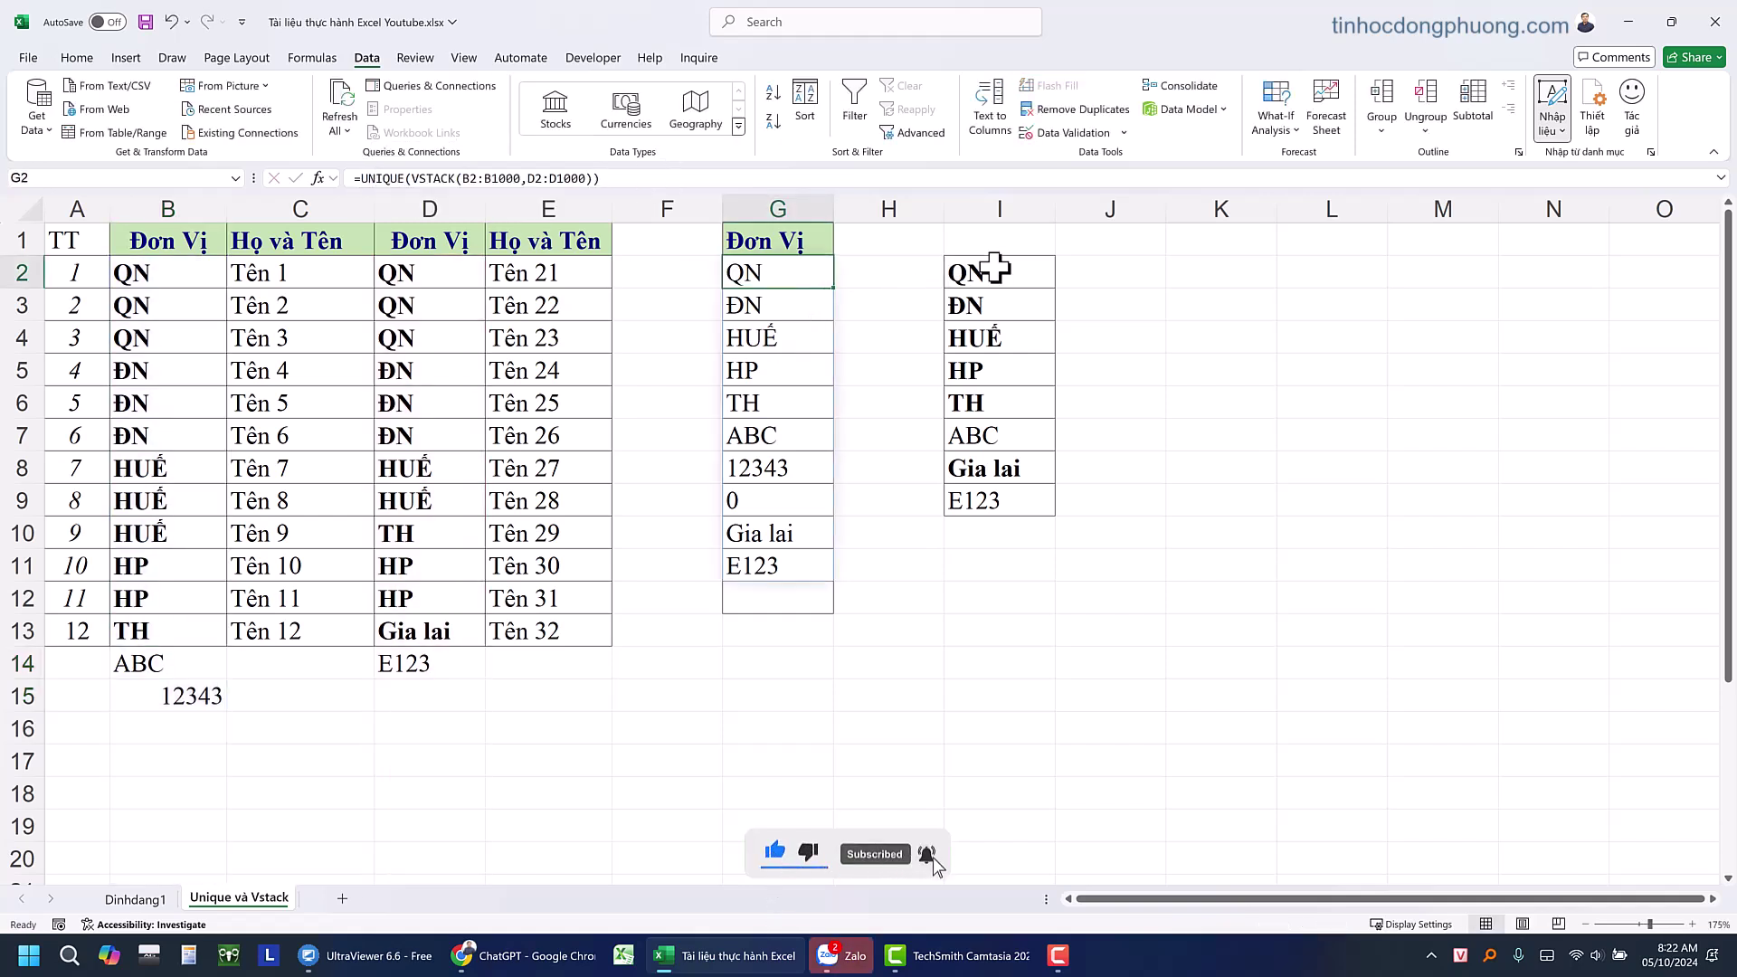
Verify the column I list still ends at E123 and lacks 12343
click(995, 268)
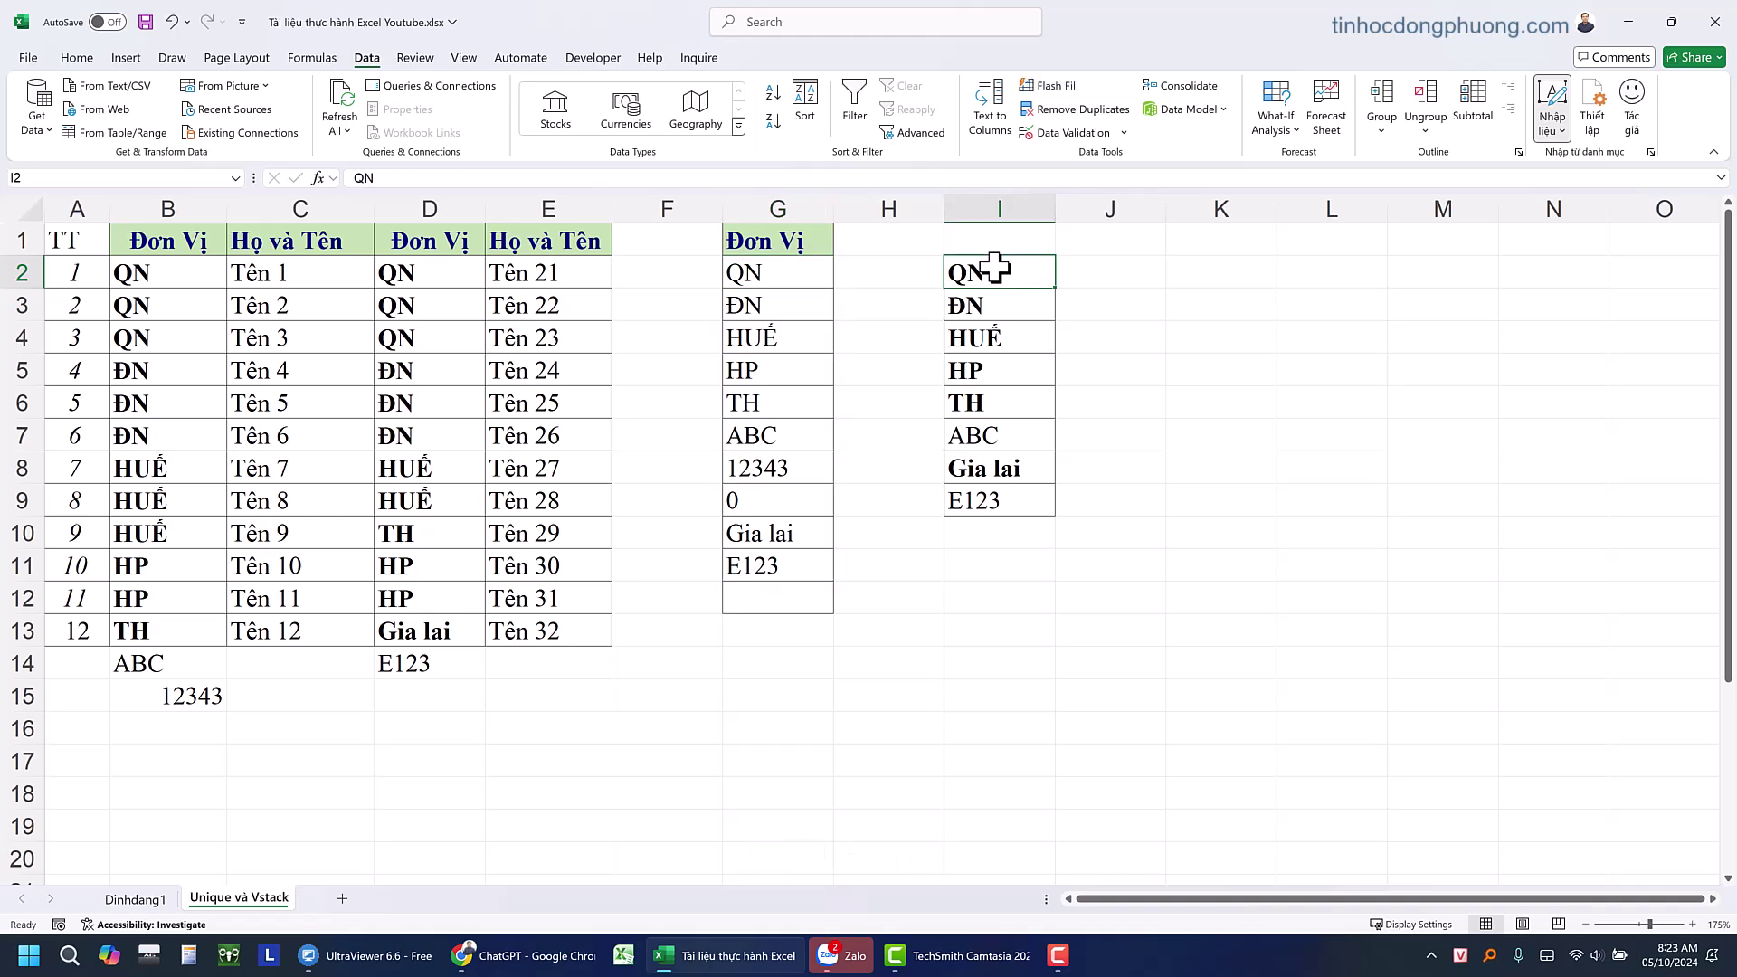
click(969, 520)
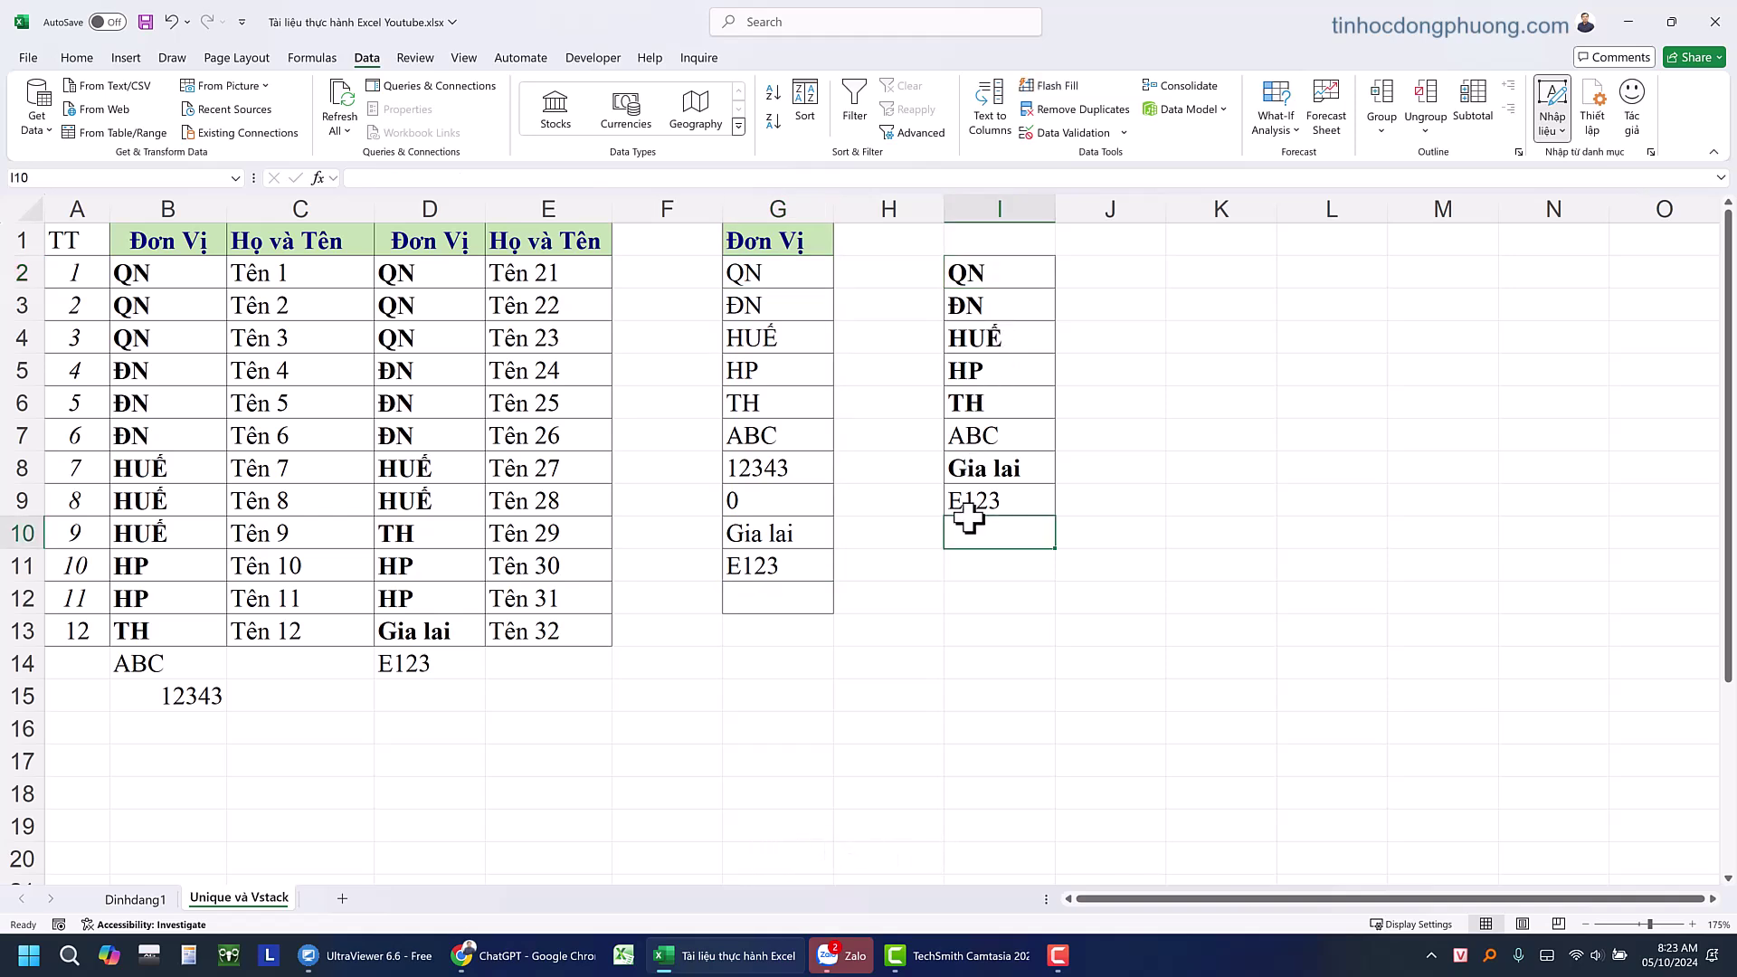
click(1021, 500)
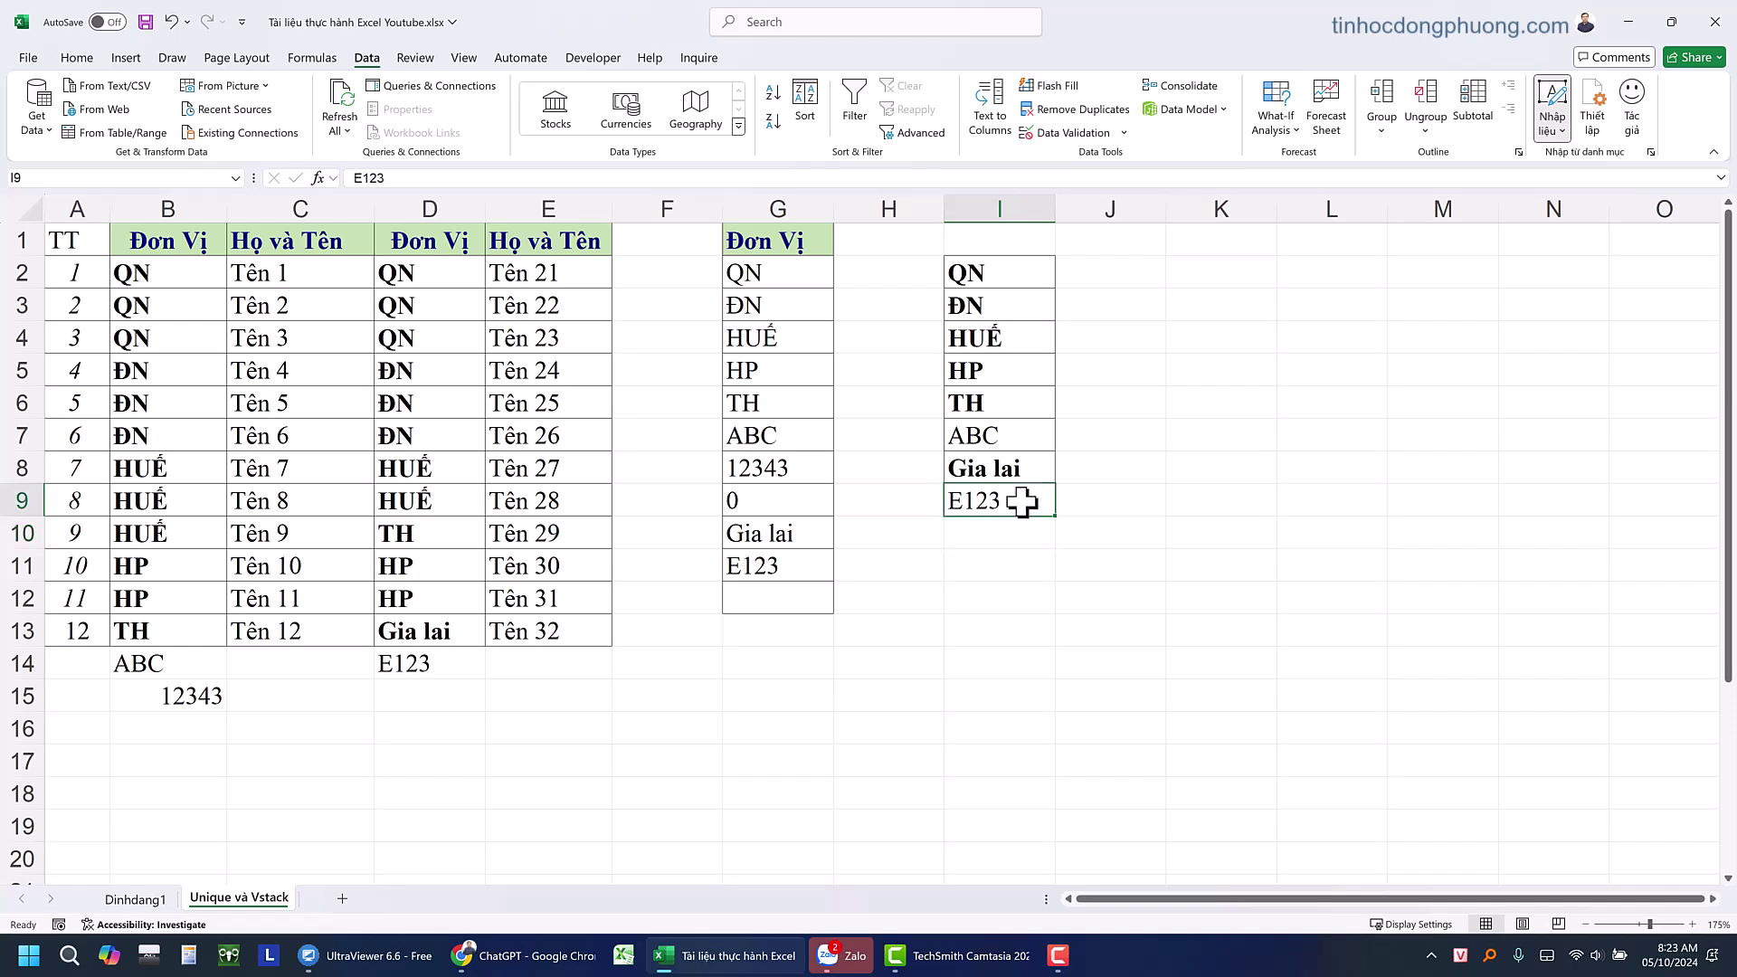
click(1023, 358)
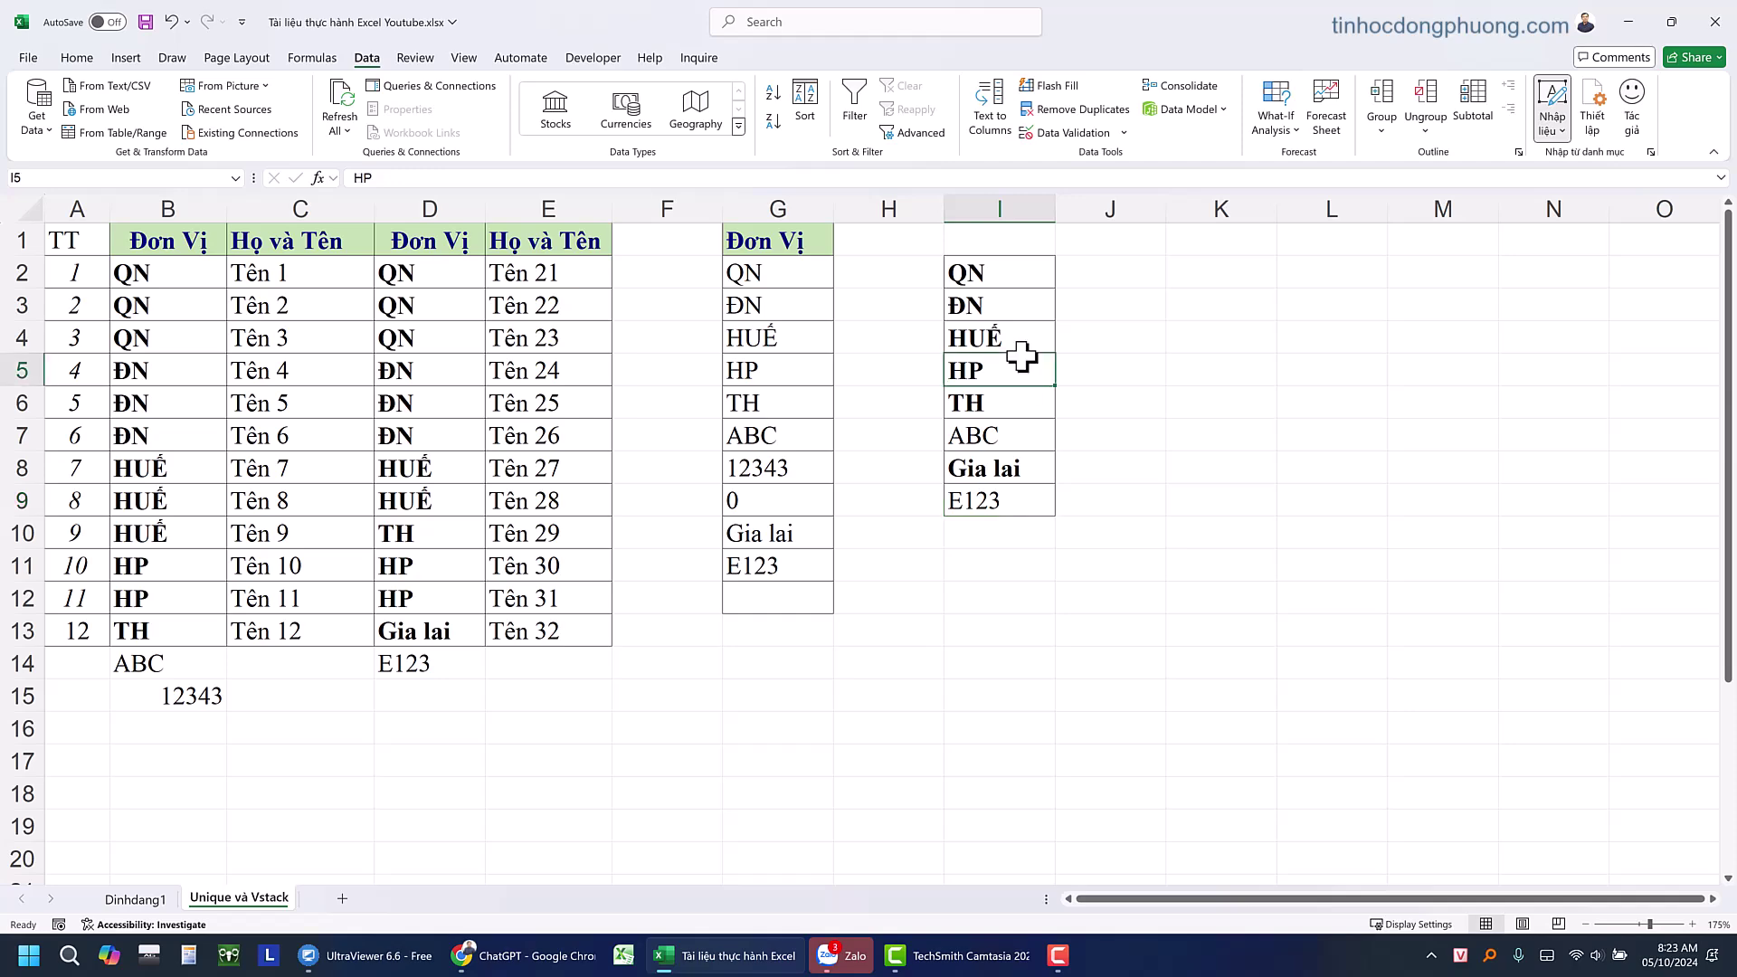